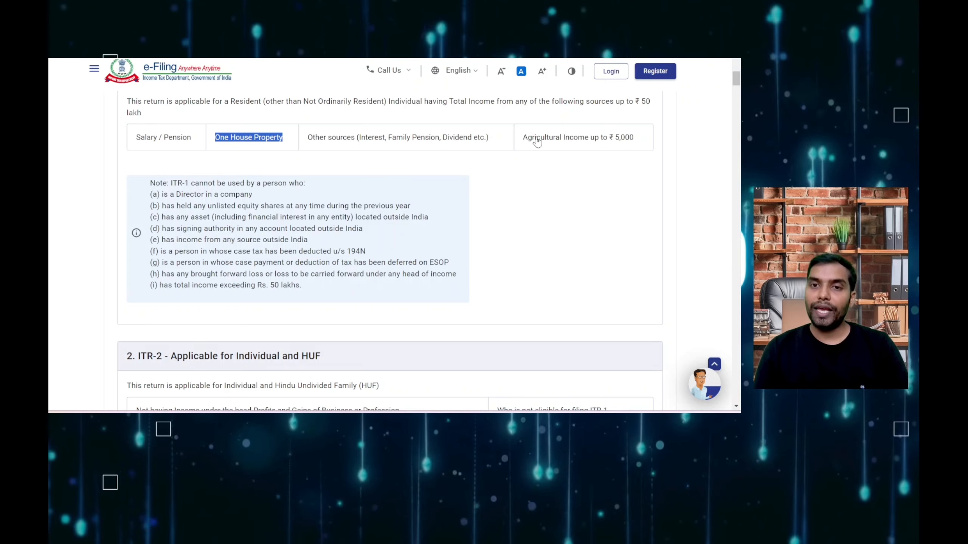
Step: Review the ITR-1 agricultural income limit and the note's conditions (a) to (i) on who cannot use the form
left_click_drag(523, 138, 634, 144)
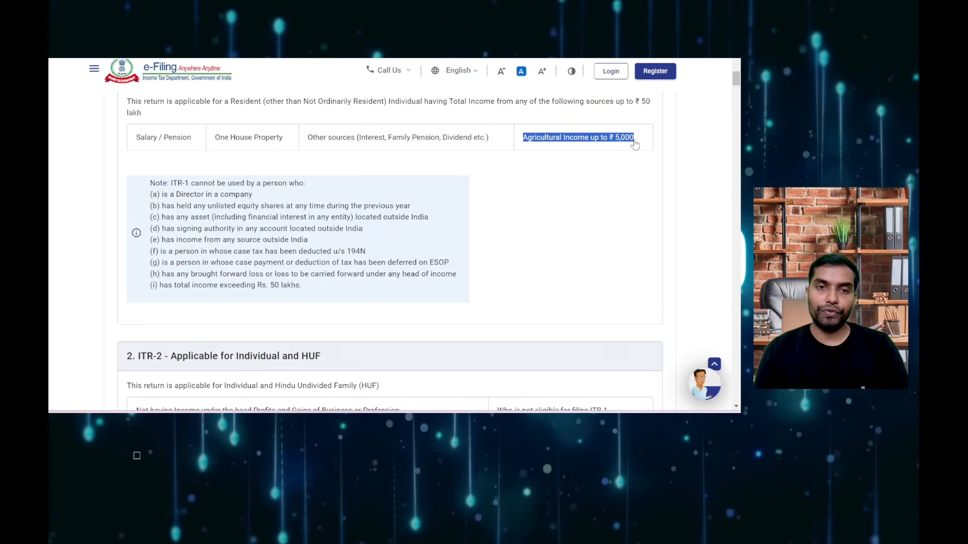
scroll(208, 206, "down", 3)
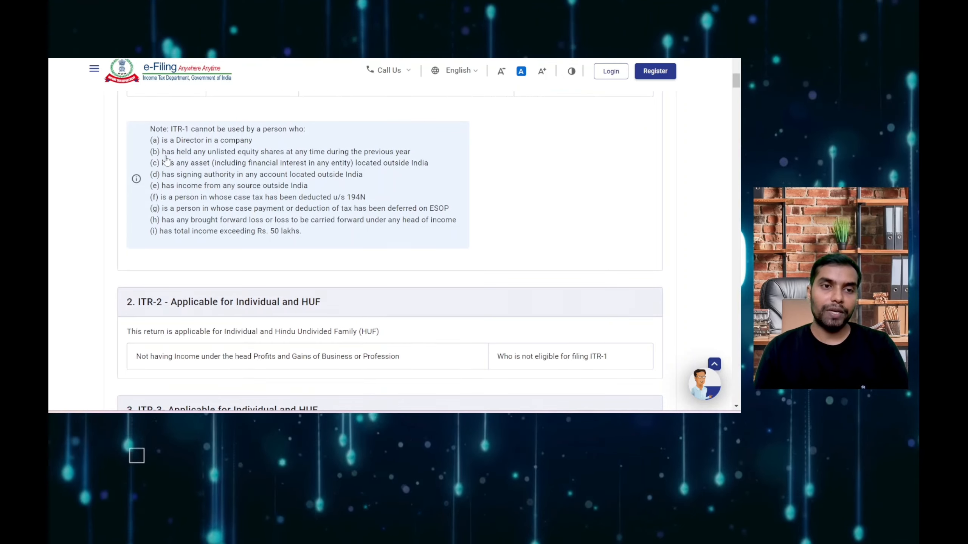
left_click_drag(160, 140, 227, 151)
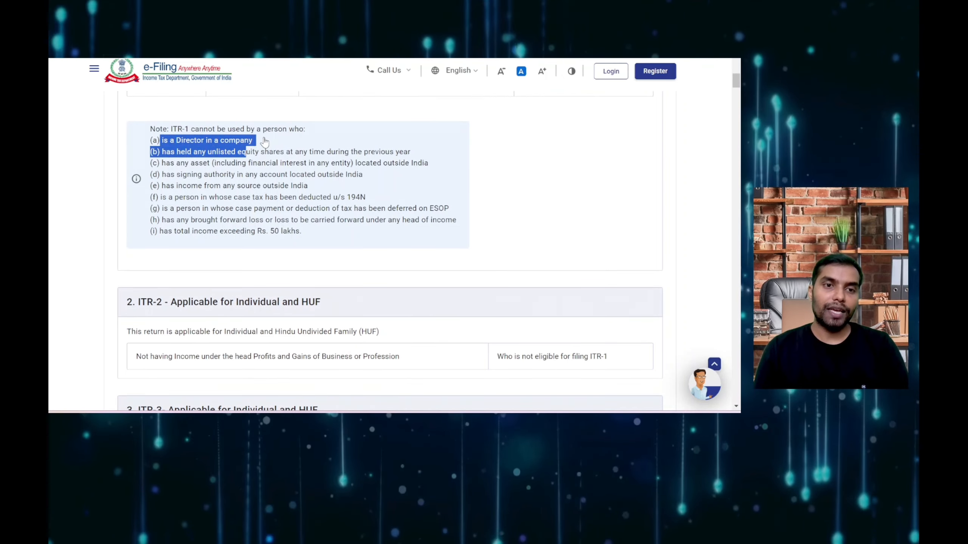
left_click(185, 157)
left_click_drag(163, 156, 183, 157)
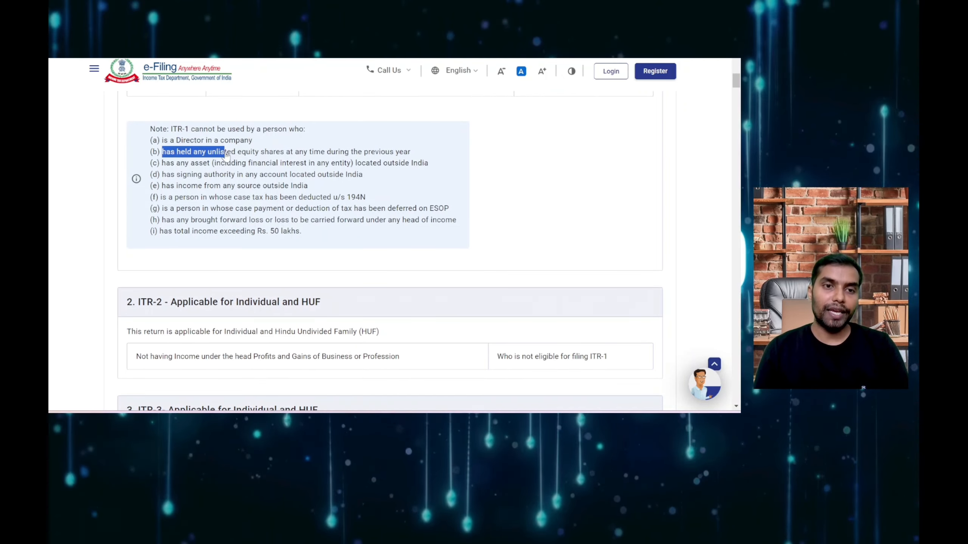
left_click_drag(264, 156, 333, 160)
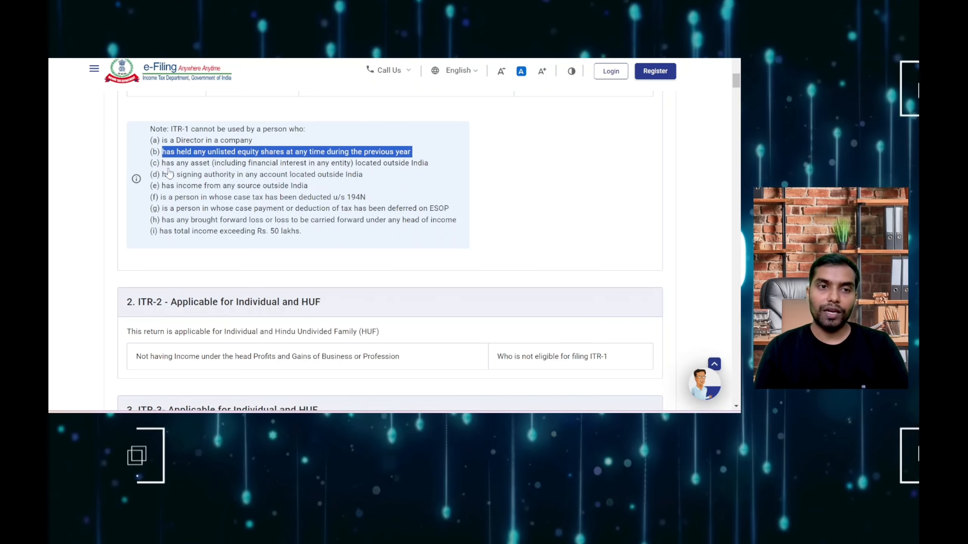
left_click_drag(166, 163, 428, 171)
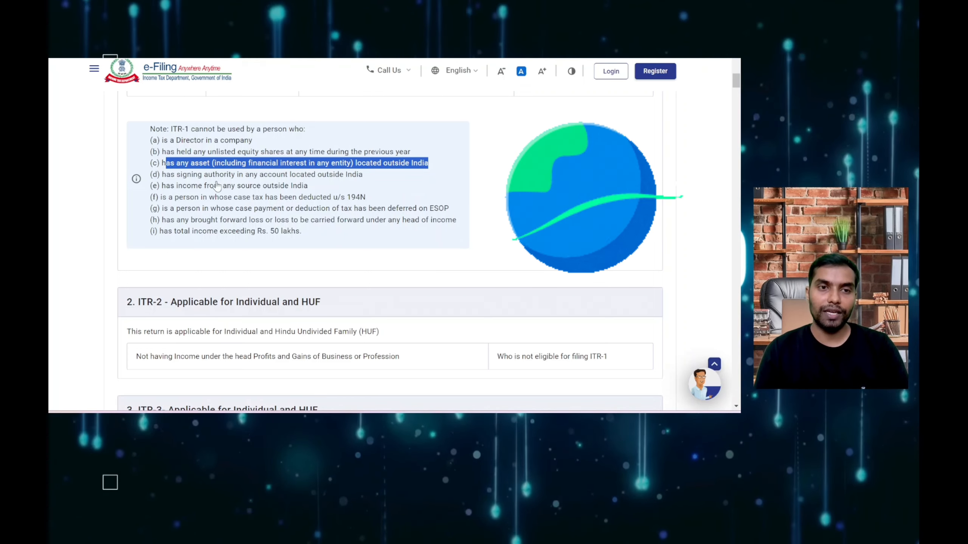
left_click_drag(175, 175, 364, 176)
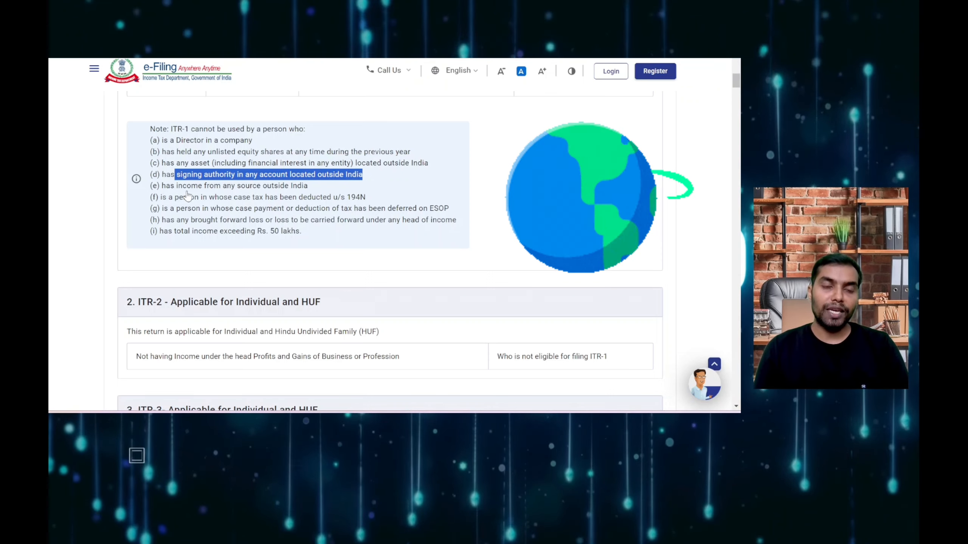
left_click_drag(183, 186, 315, 191)
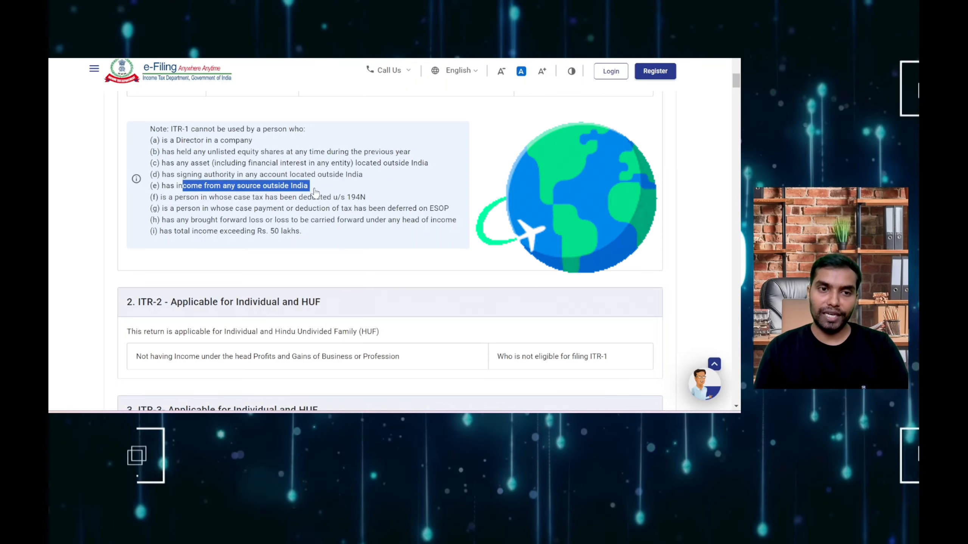
left_click_drag(178, 202, 286, 203)
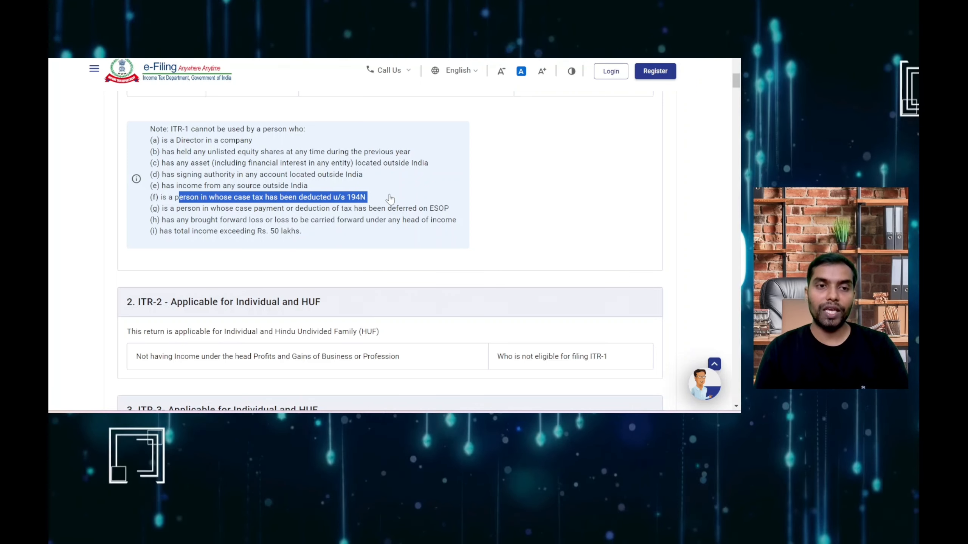
left_click_drag(164, 209, 449, 216)
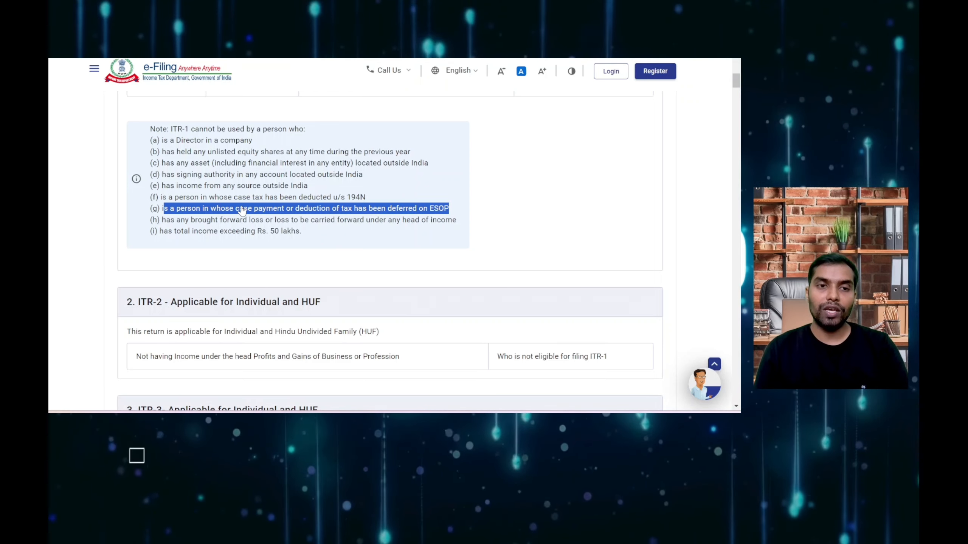
left_click(194, 231)
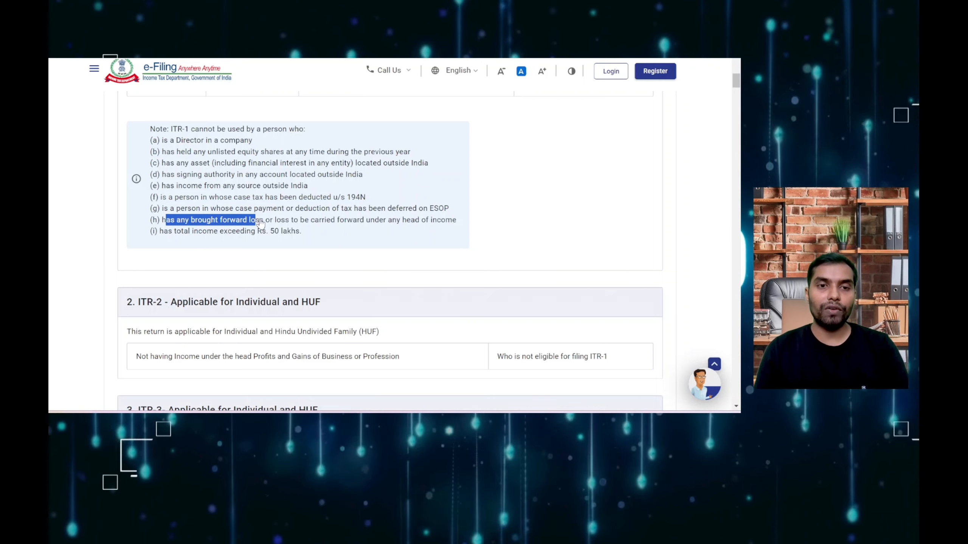
left_click_drag(261, 223, 297, 225)
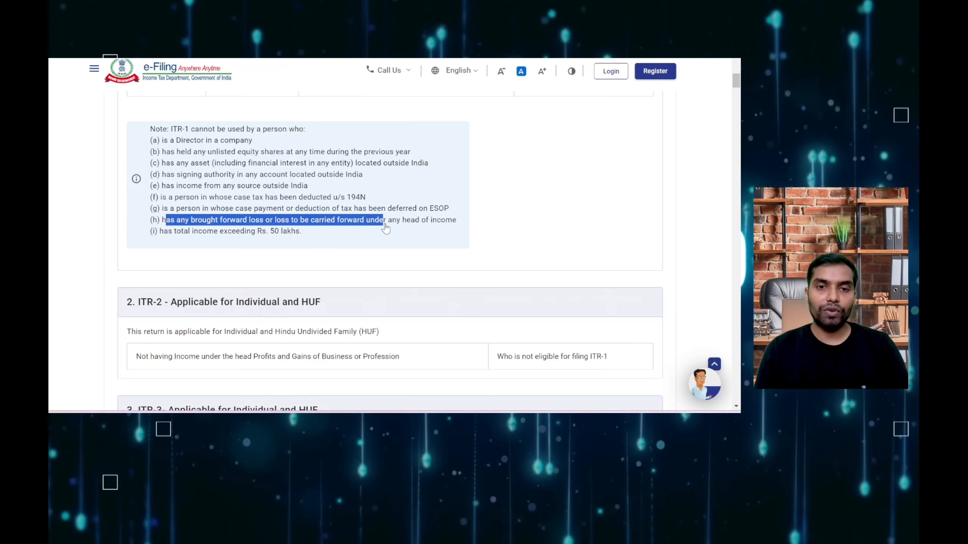
left_click_drag(386, 228, 438, 229)
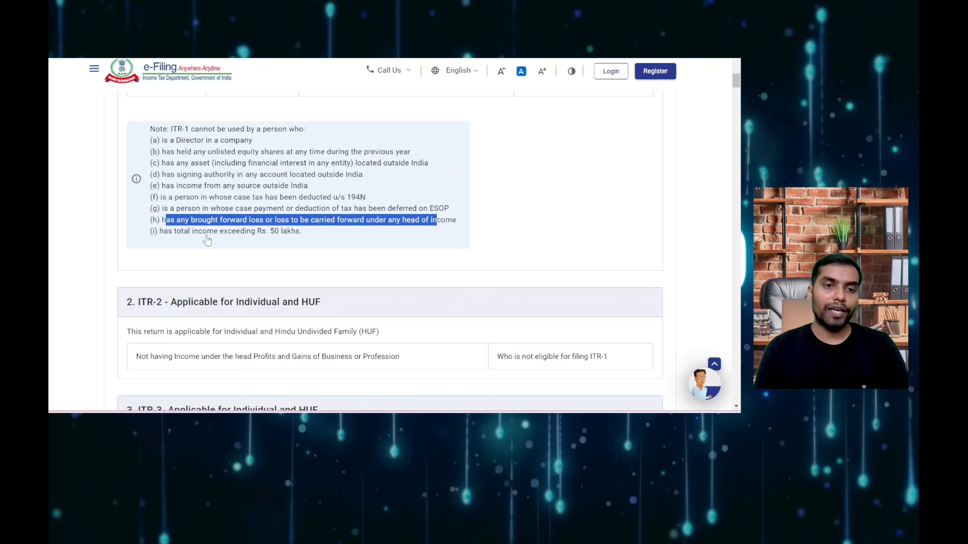
left_click_drag(219, 231, 306, 236)
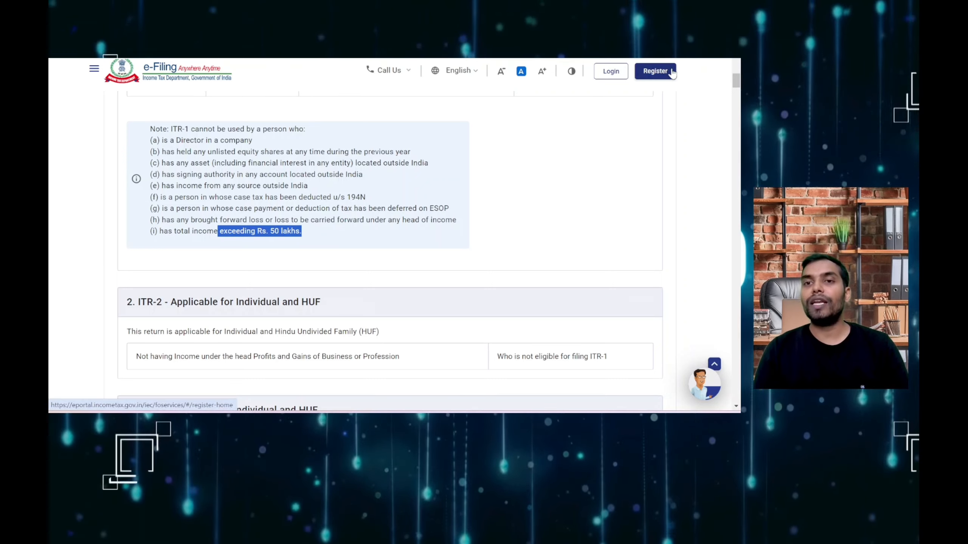
Step: Log in to the e-Filing account and look at the e-File options on the dashboard
left_click(611, 72)
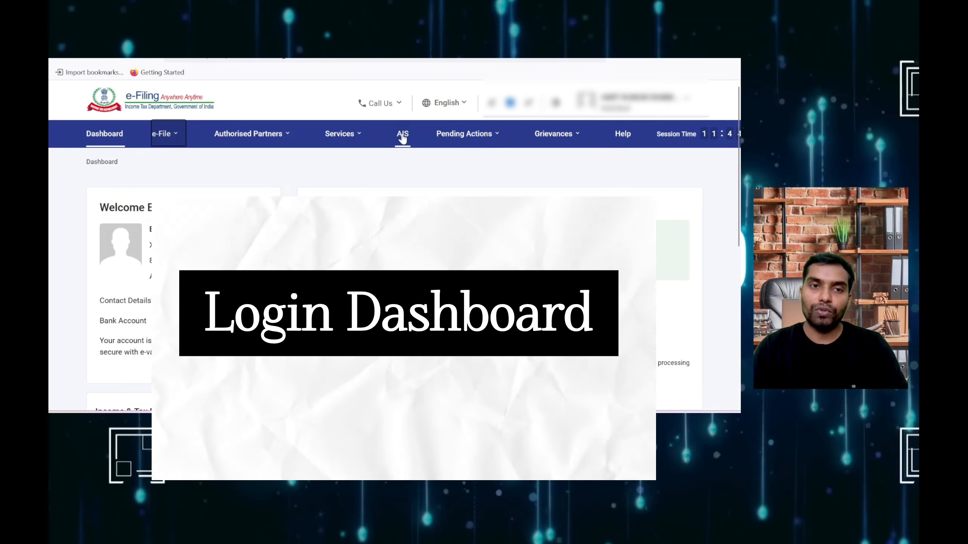
mouse_move(173, 141)
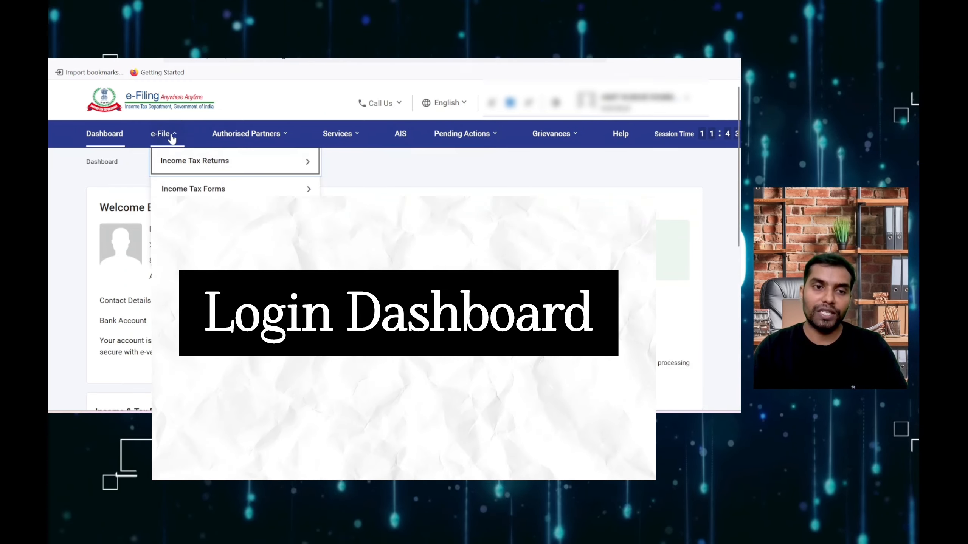
key("Right")
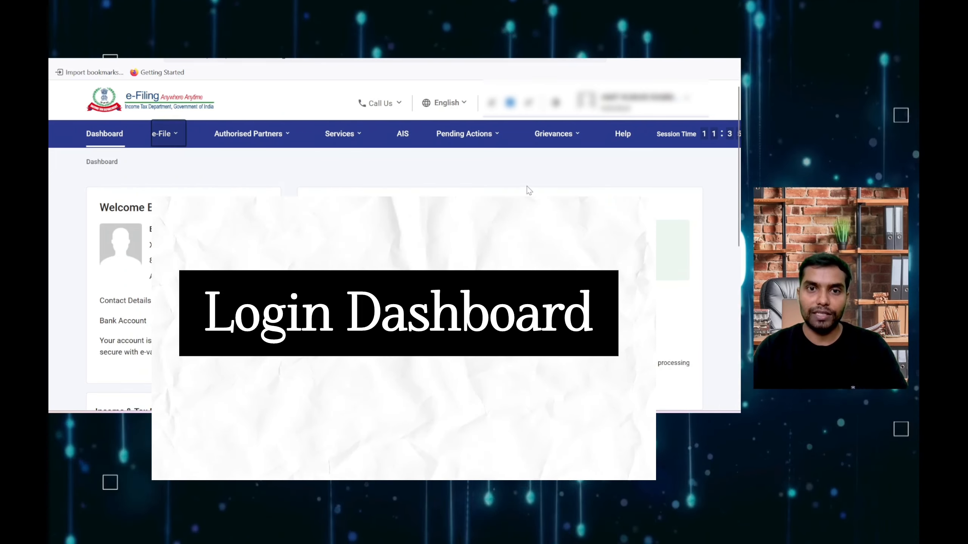
Step: Open the AIS and review the income categories in the Taxpayer Information Summary
left_click(400, 142)
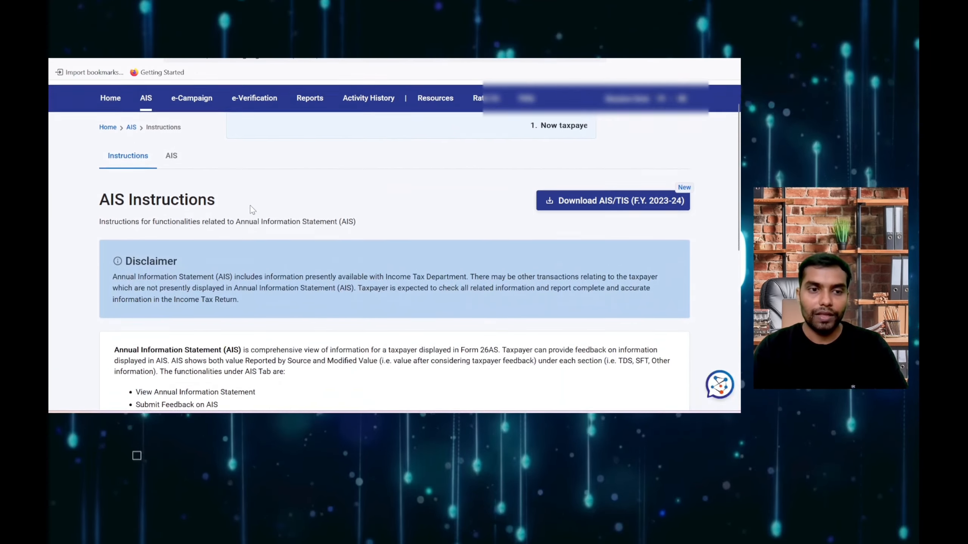
scroll(252, 210, "down", 2)
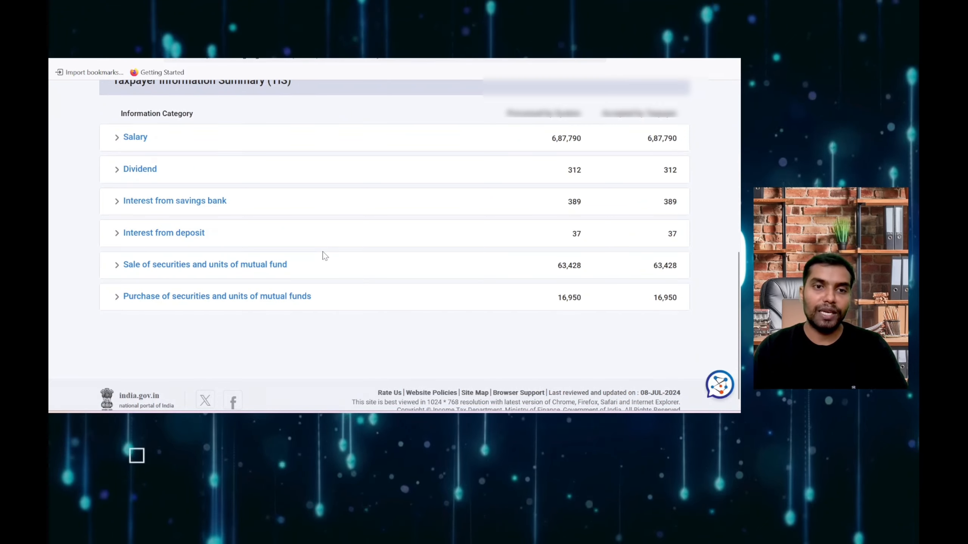
scroll(324, 255, "down", 1)
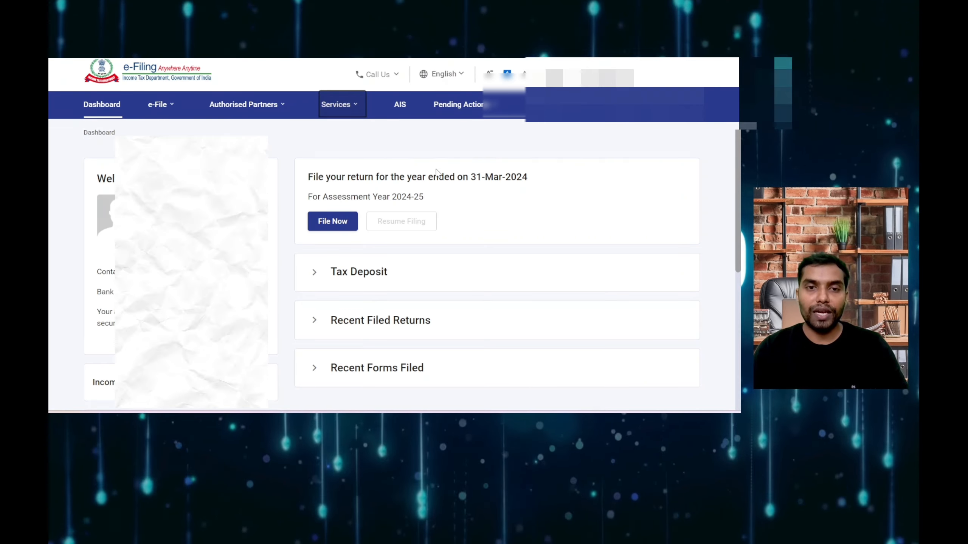
Step: Start filing the income tax return for assessment year 2024-25 (Current A.Y.) with Online as the filing mode
left_click(335, 223)
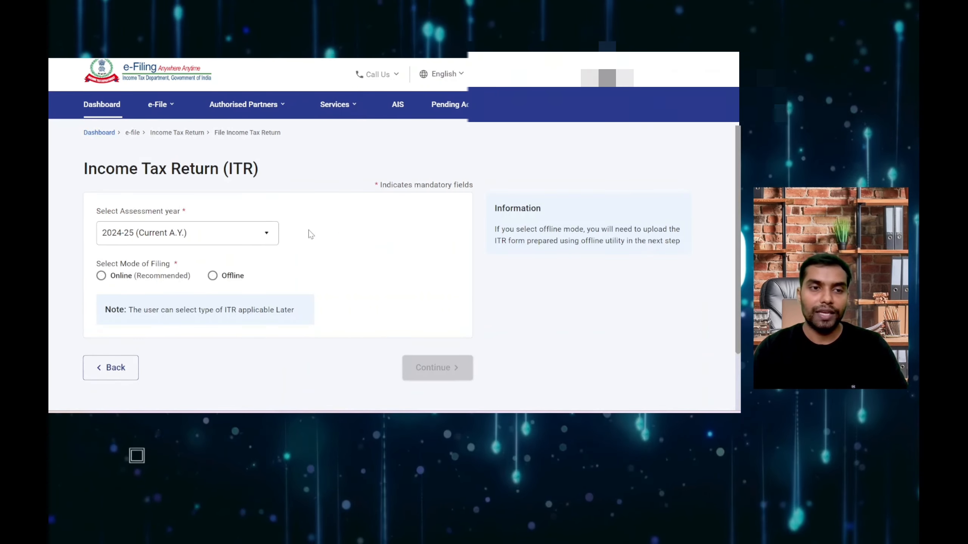
left_click(193, 232)
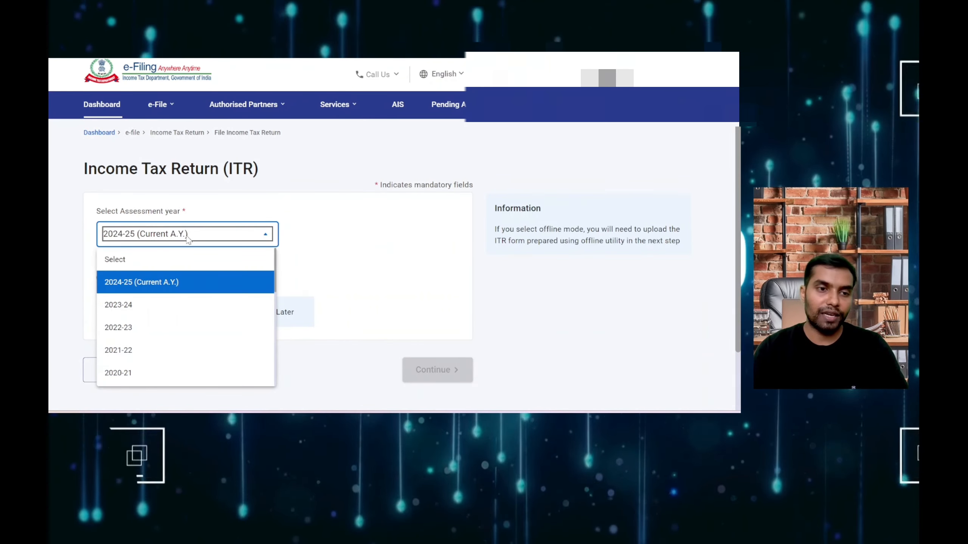
left_click(207, 285)
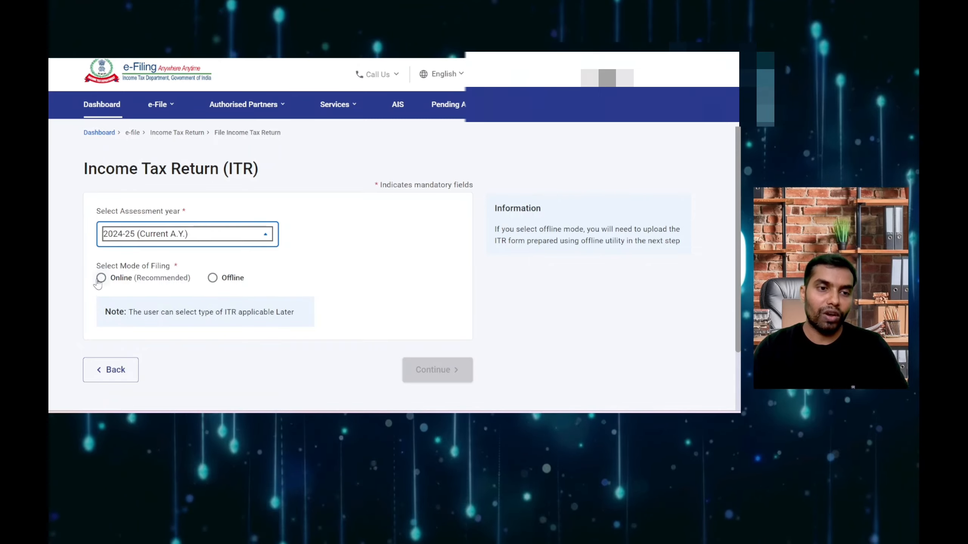
left_click(101, 277)
left_click(422, 368)
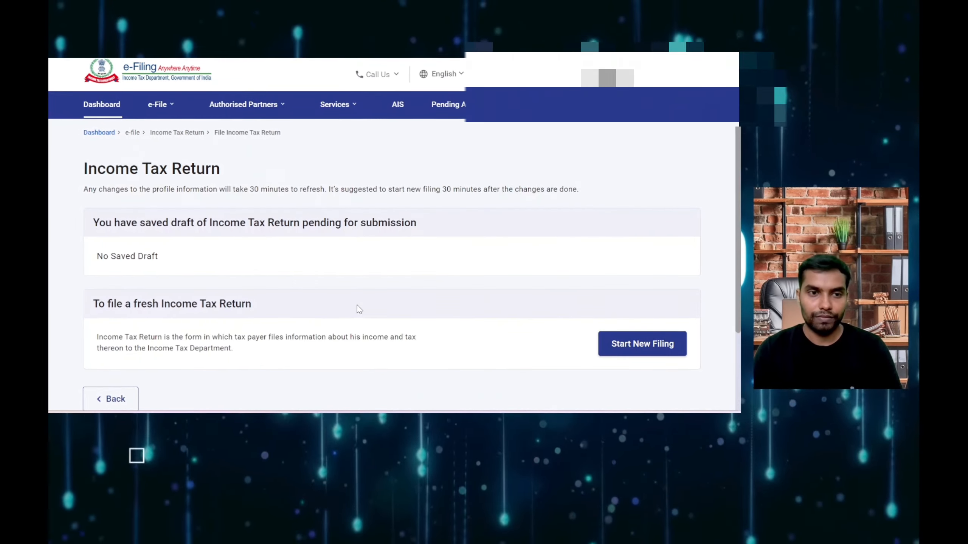
Step: Start a new filing and continue with Individual as the applicable status
scroll(381, 305, "down", 3)
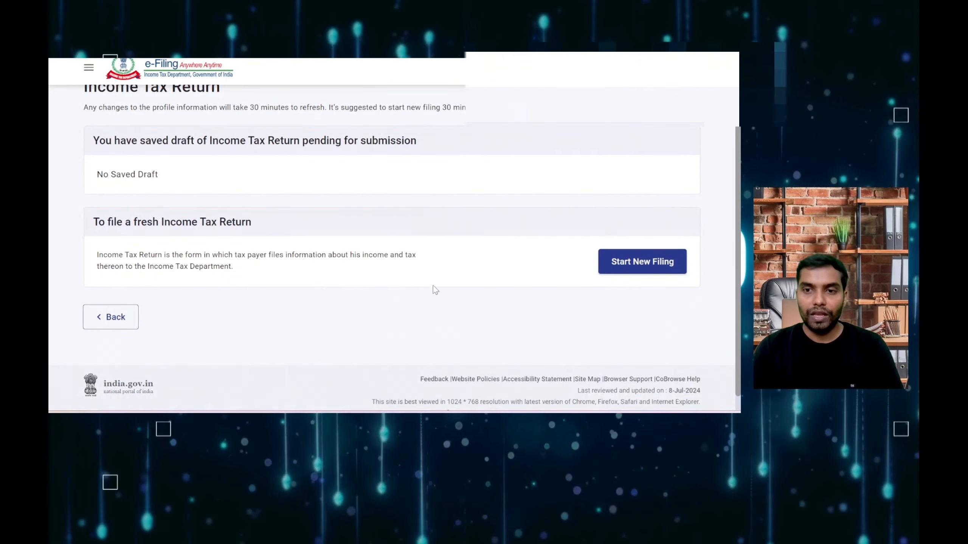
left_click(621, 262)
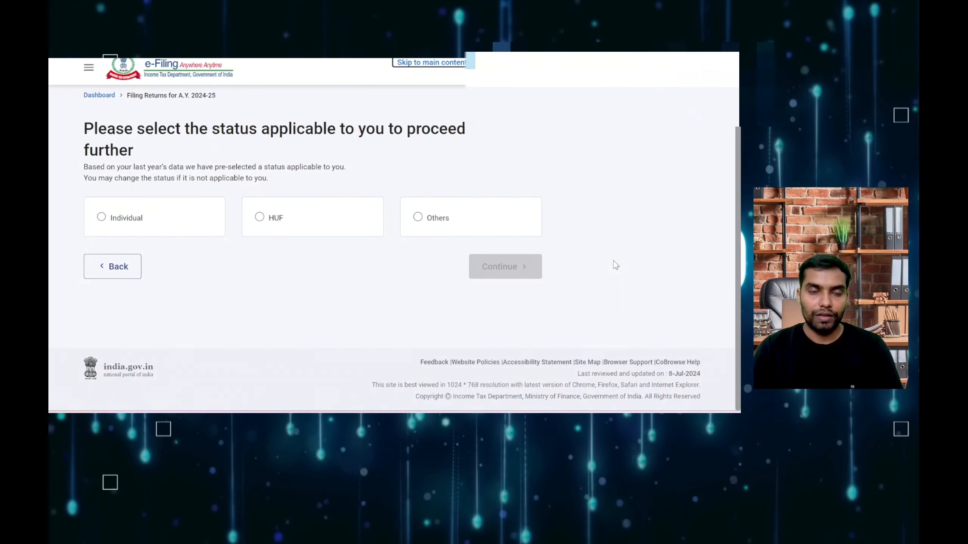
left_click(102, 217)
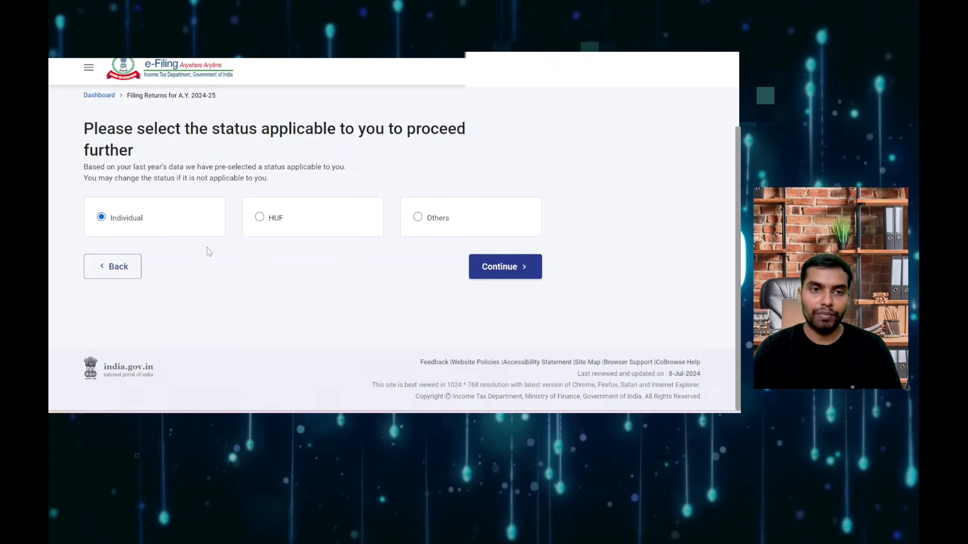
left_click(528, 269)
Step: Choose ITR - 2 as the form to file, check its eligibility description and proceed with it
left_click(449, 269)
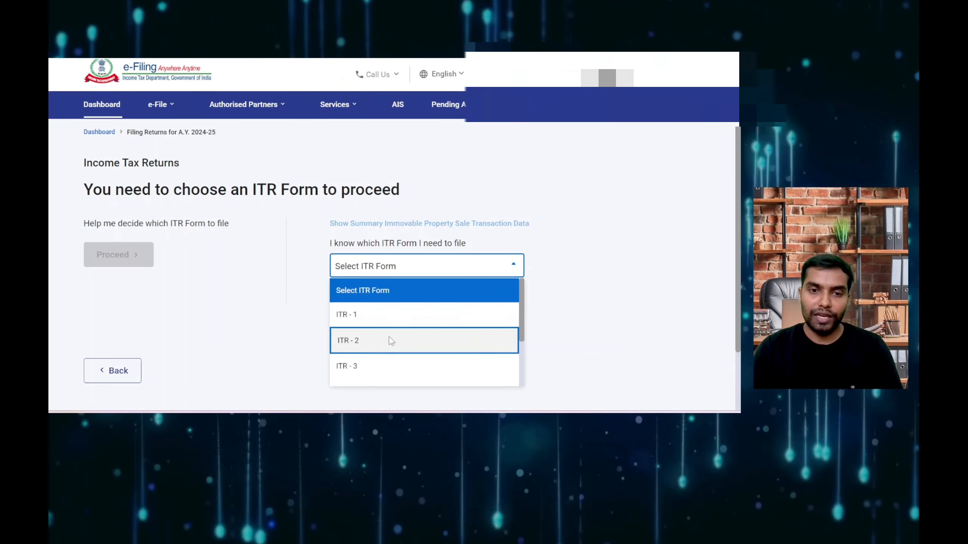
left_click(391, 339)
scroll(534, 282, "down", 2)
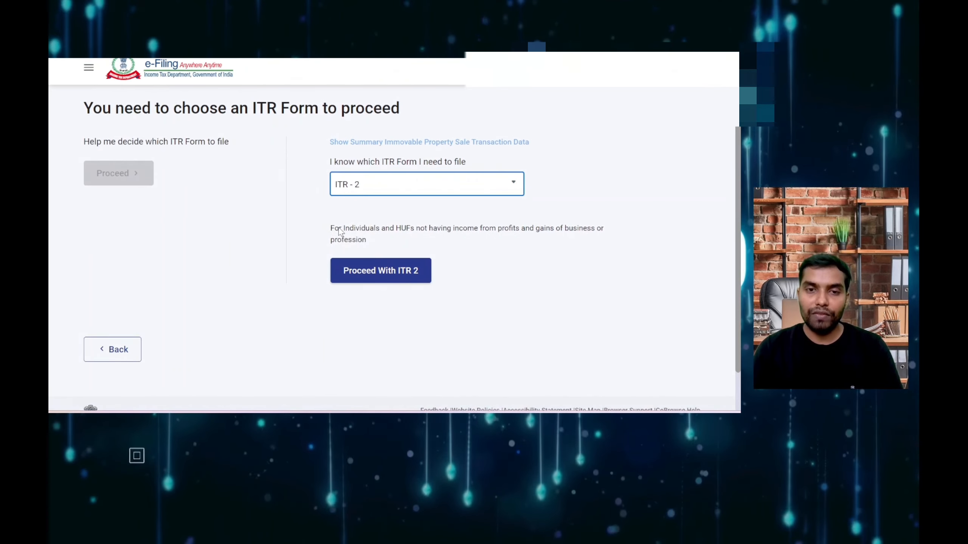
left_click_drag(416, 231, 468, 241)
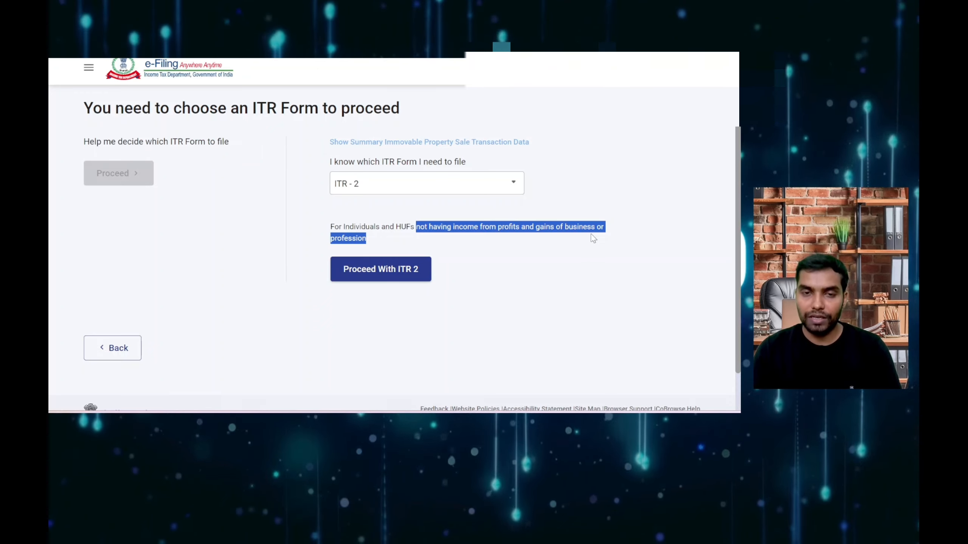
left_click(555, 246)
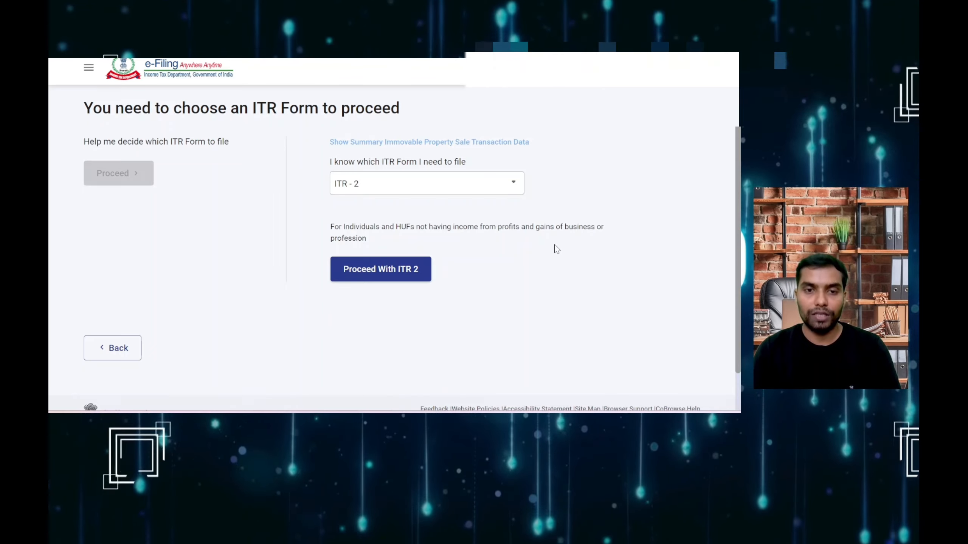
left_click(384, 272)
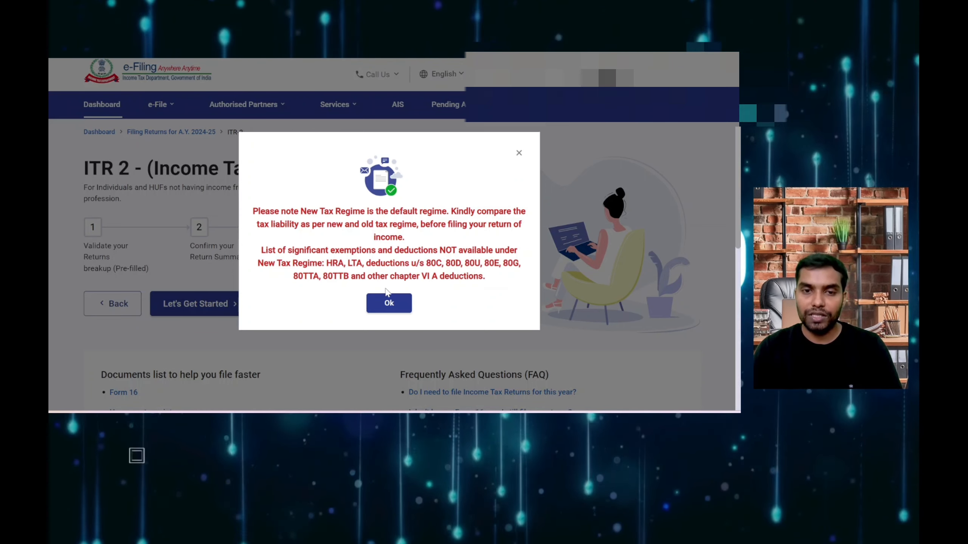
Step: Dismiss the tax regime notice, get the ITR 2 return started and choose "Taxable income is more than basic exemption limit" as the filing reason
left_click(388, 304)
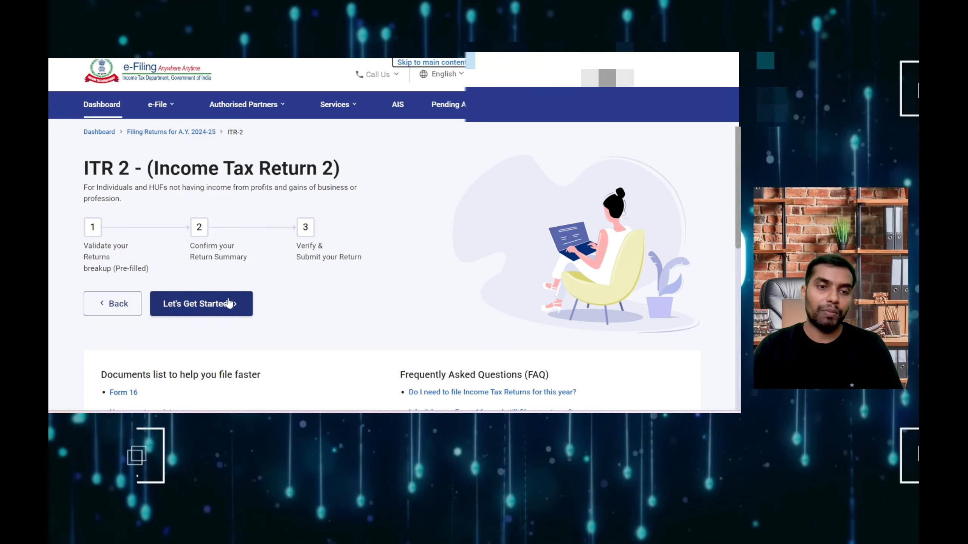
left_click(204, 306)
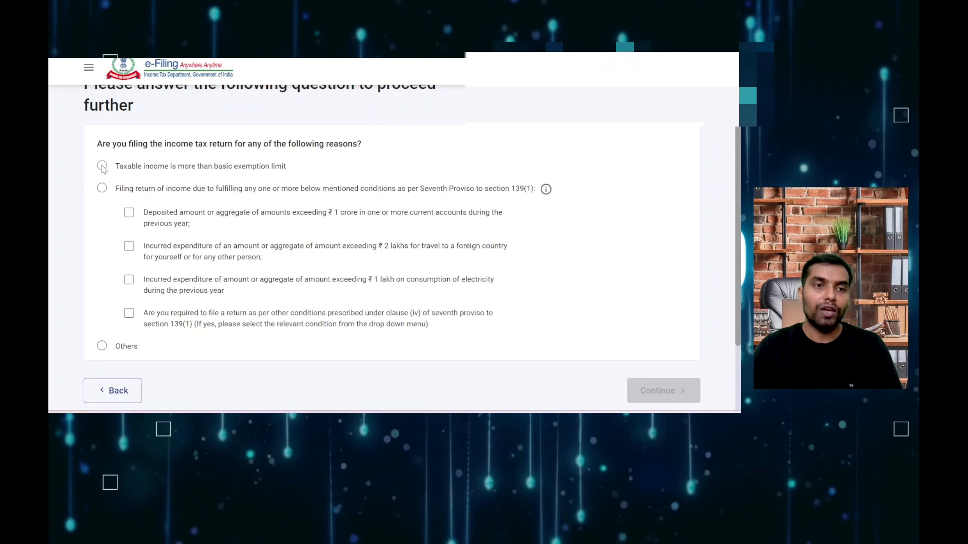
left_click(102, 166)
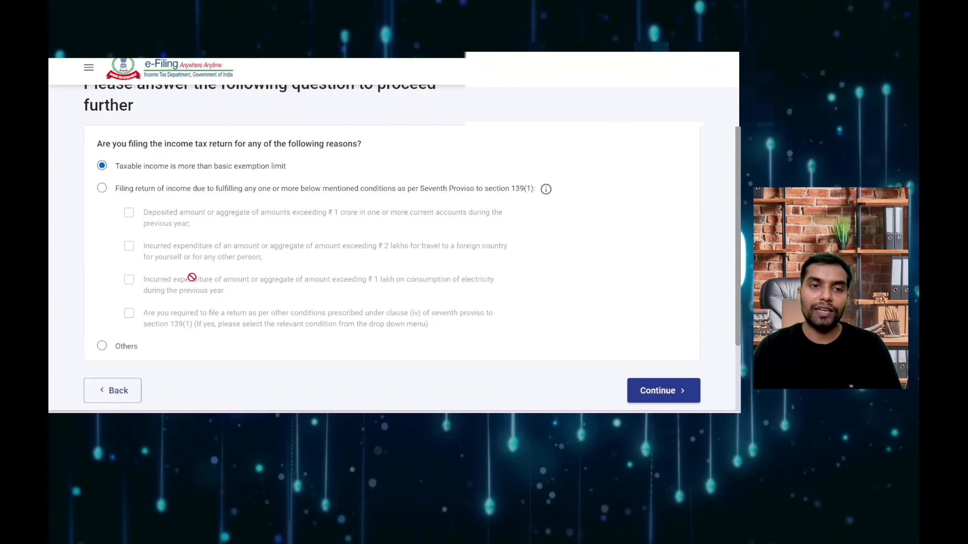
Step: Compare the other filing reasons, settle on "Taxable income is more than basic exemption limit" and continue to schedule selection
left_click(102, 188)
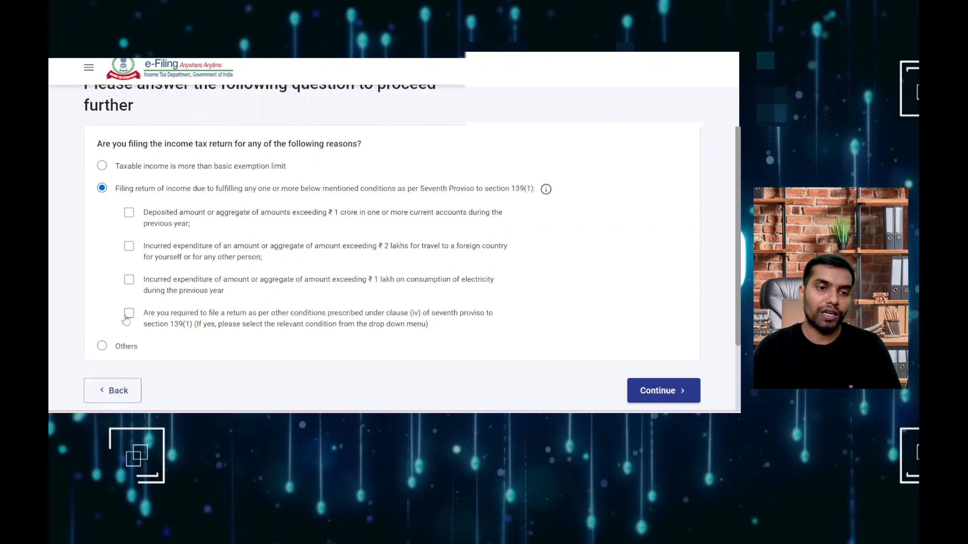
left_click(102, 346)
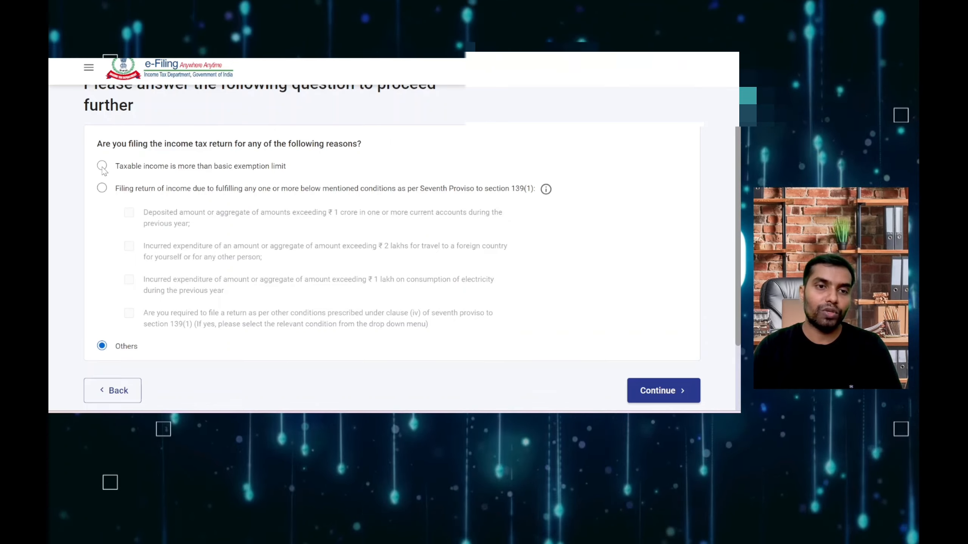
left_click(102, 168)
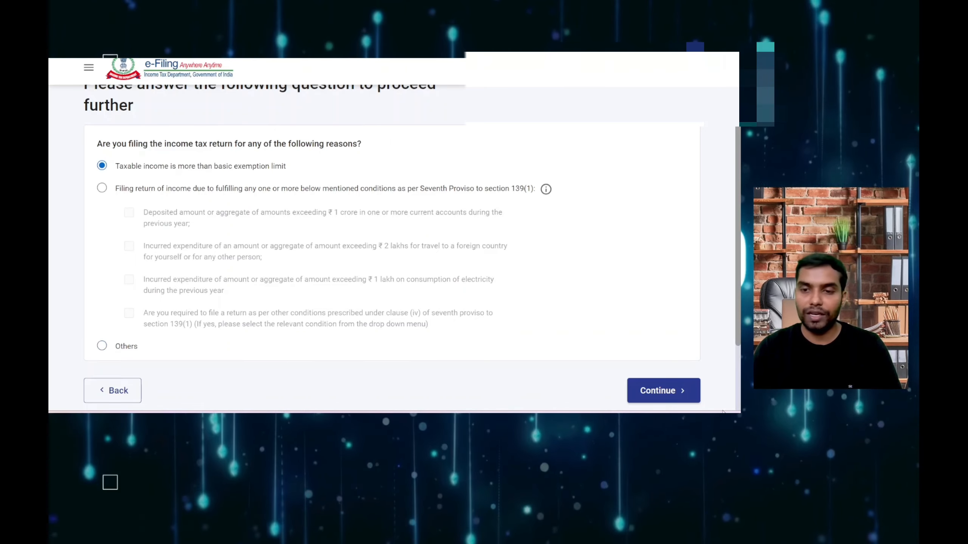
left_click(665, 392)
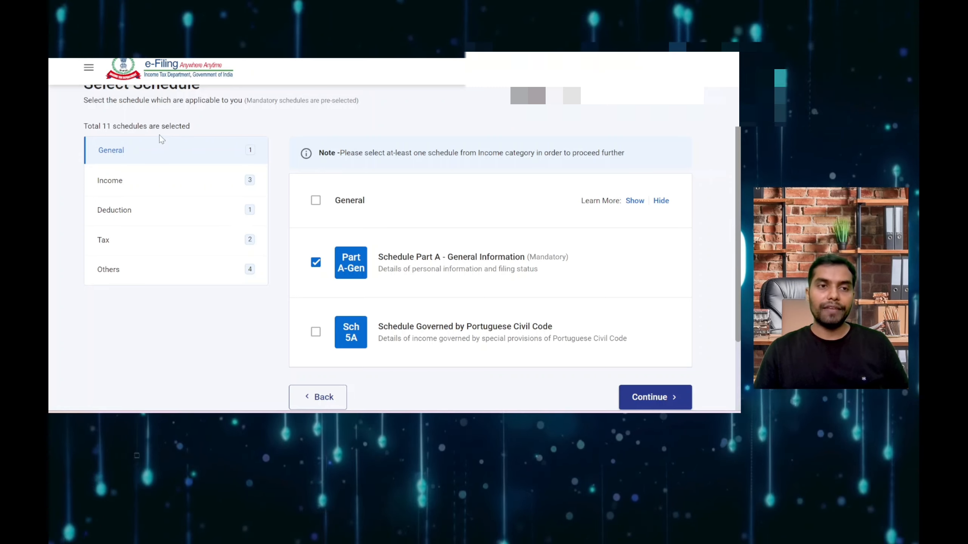
Step: Look through the General, Income, Deduction, Tax and Others schedule categories to see what each one offers
left_click(144, 153)
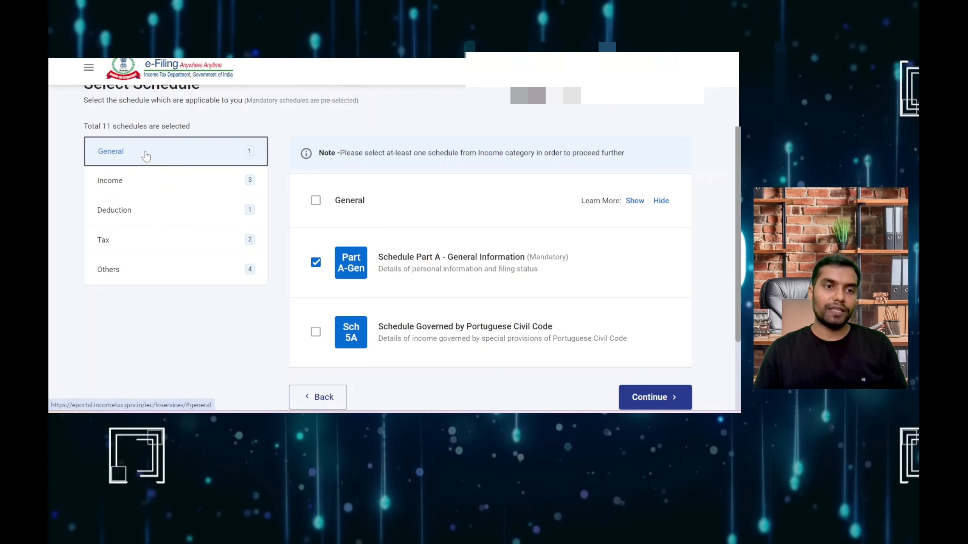
left_click(141, 186)
left_click(134, 212)
left_click(134, 238)
left_click(130, 270)
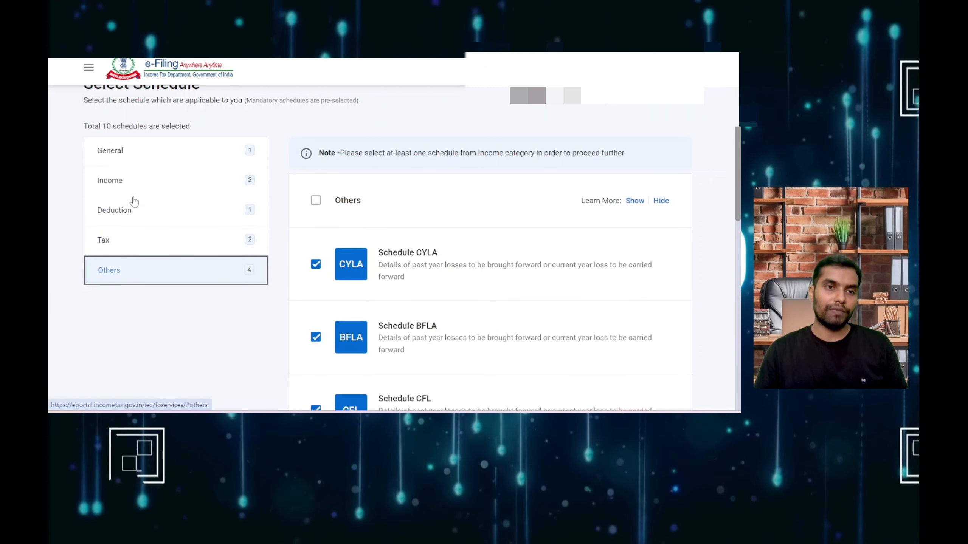
left_click(130, 153)
left_click(126, 185)
left_click(127, 220)
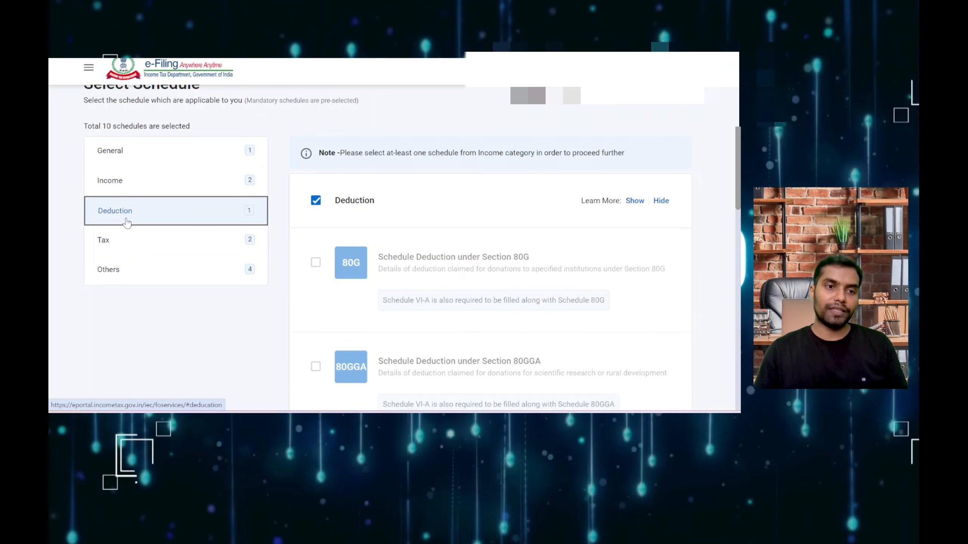
left_click(126, 238)
left_click(126, 272)
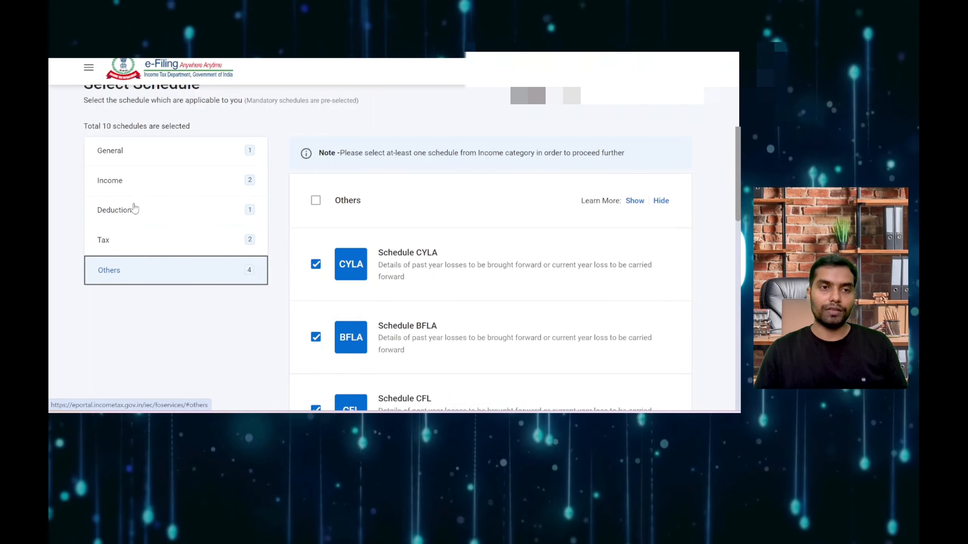
left_click(140, 153)
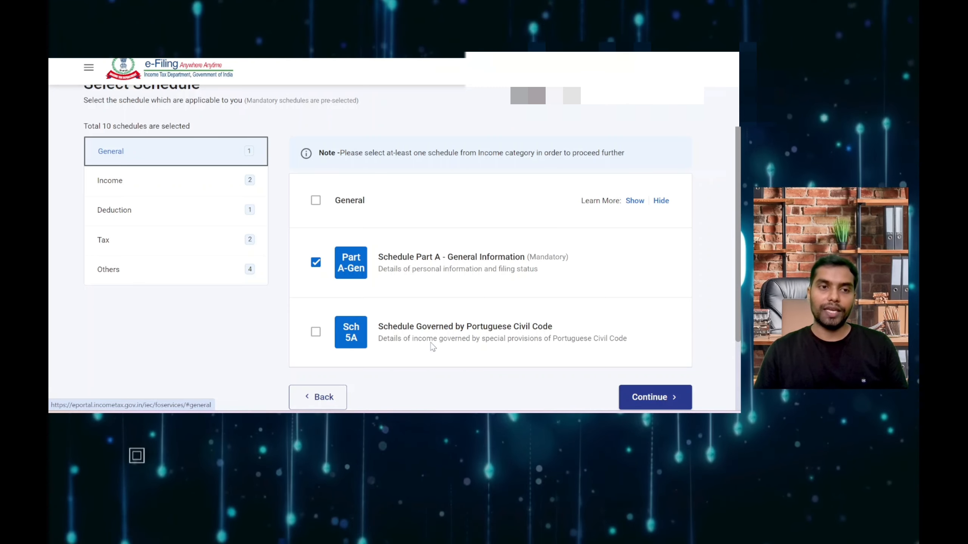
Step: Among the income schedules, select House Property, Capital Gains, 112A and VDA in addition to the preselected ones
left_click(122, 188)
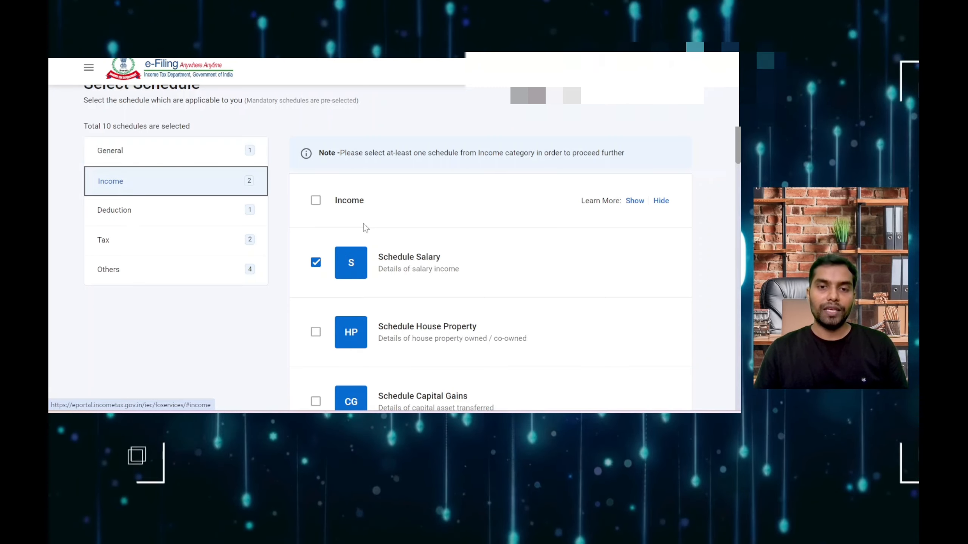
scroll(365, 227, "down", 5)
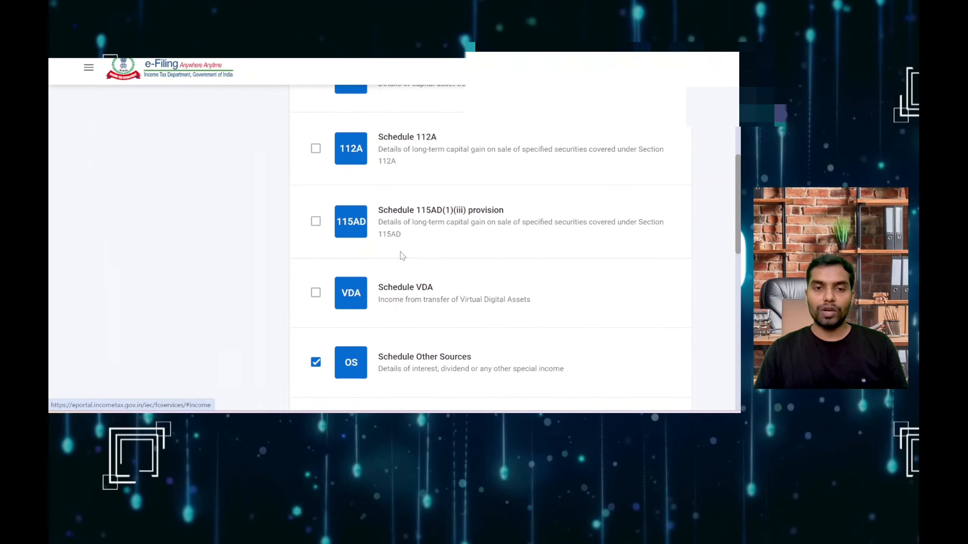
scroll(401, 255, "down", 3)
scroll(401, 255, "up", 10)
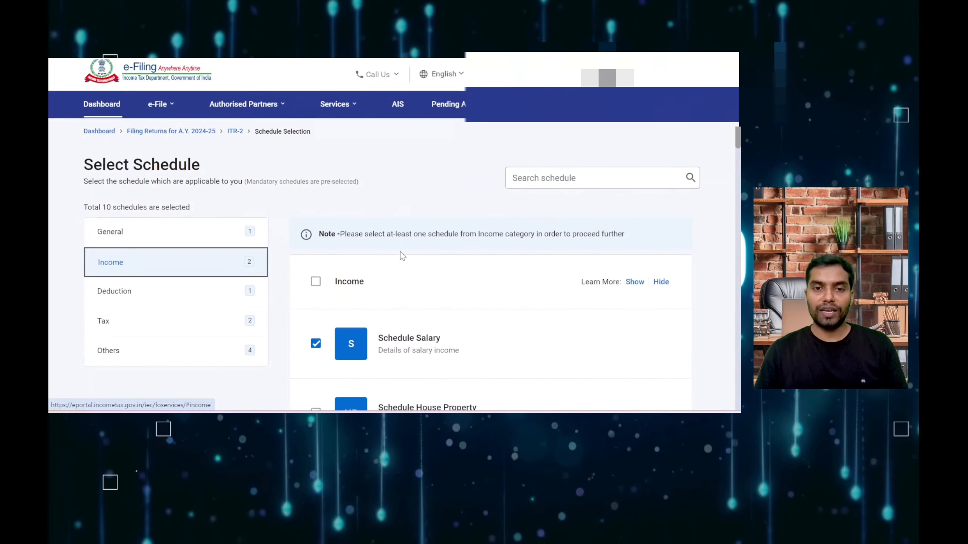
scroll(400, 254, "down", 3)
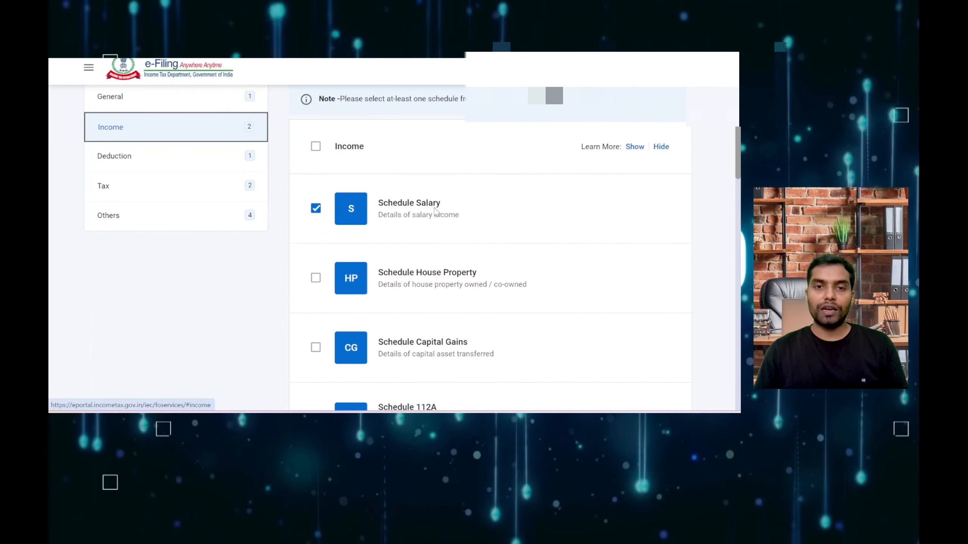
scroll(416, 205, "down", 1)
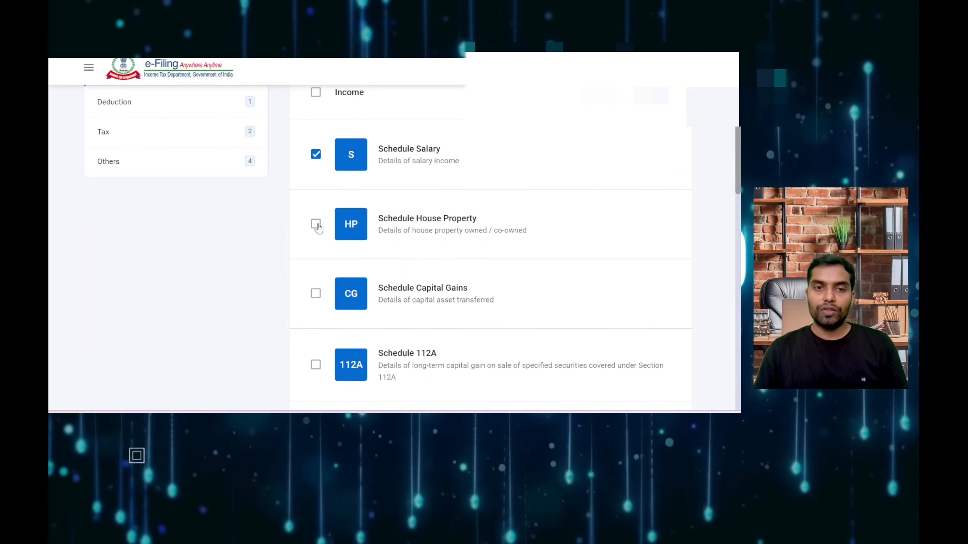
left_click(316, 225)
scroll(316, 225, "down", 2)
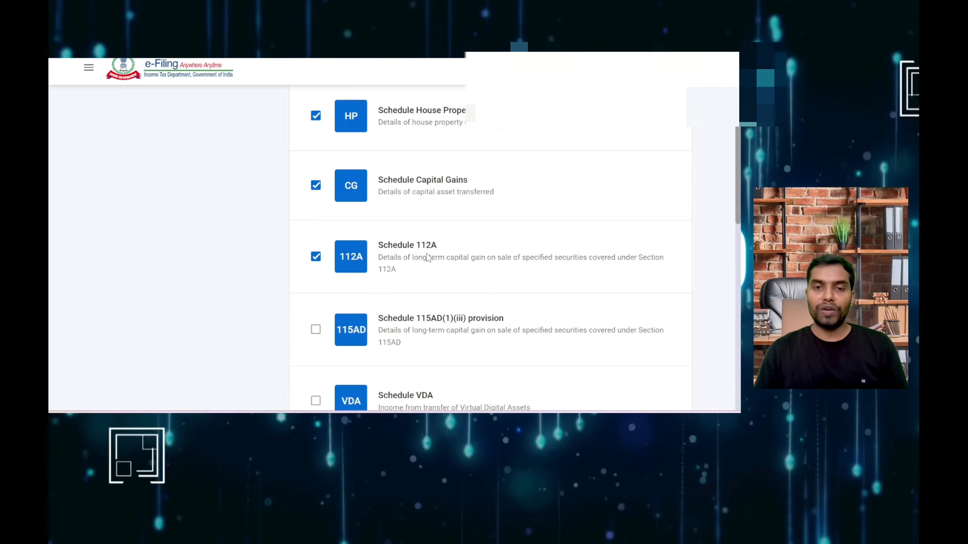
scroll(434, 254, "down", 1)
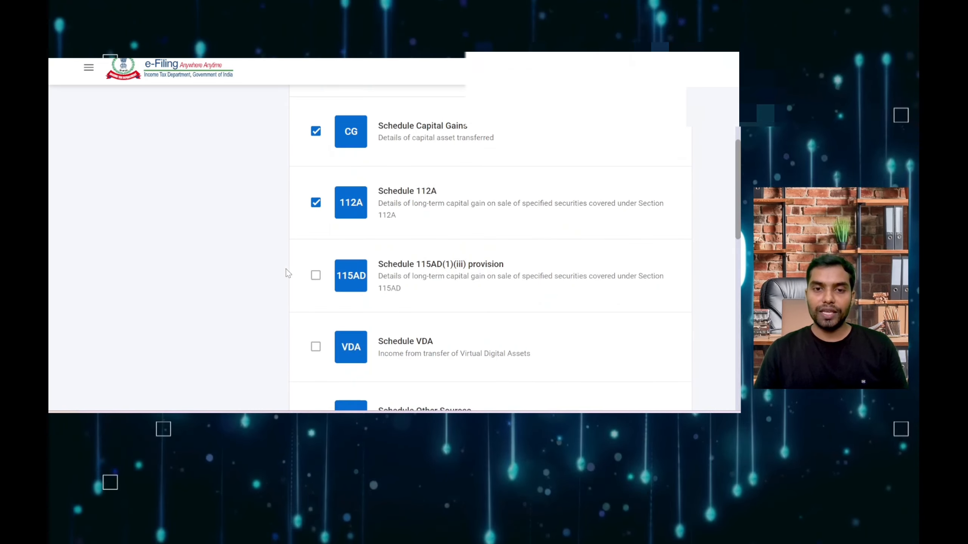
scroll(363, 245, "down", 2)
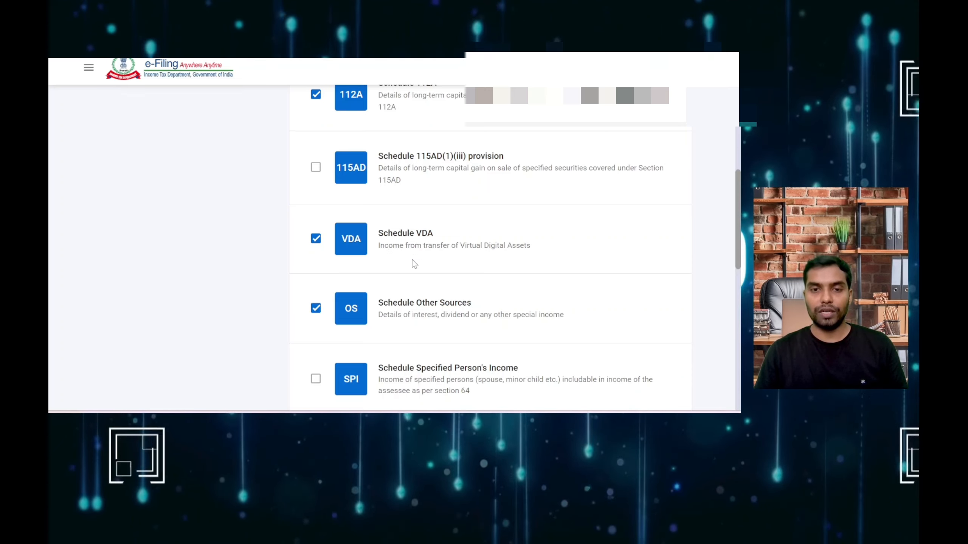
Step: Review the remaining income schedules, from Other Sources and Specified Person's Income through Exempt Income, Foreign Source Income and Tax Relief
scroll(414, 263, "down", 1)
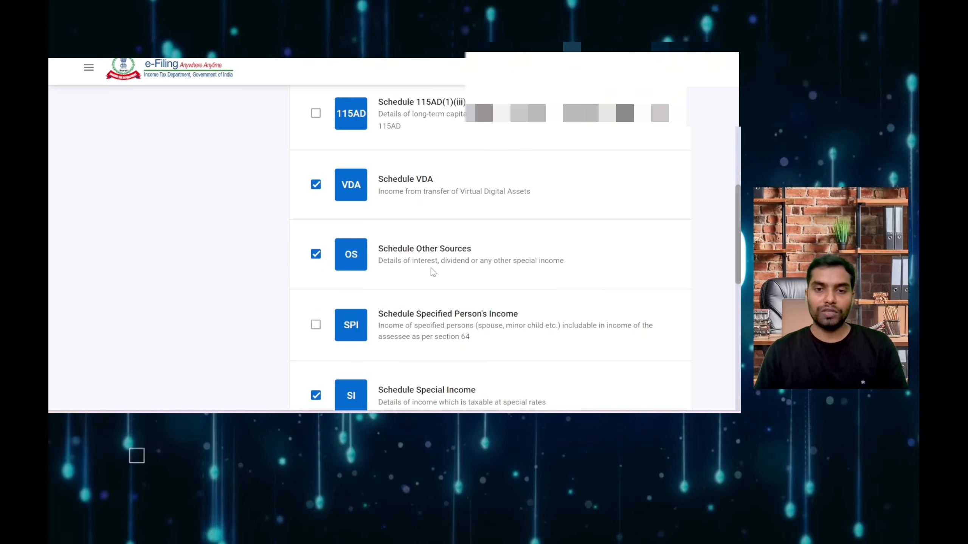
scroll(433, 272, "down", 2)
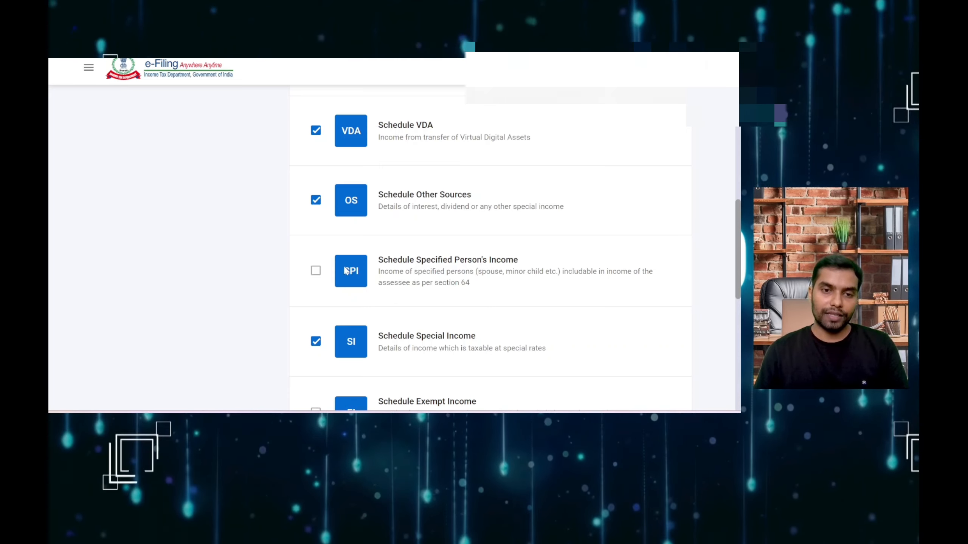
scroll(437, 274, "down", 2)
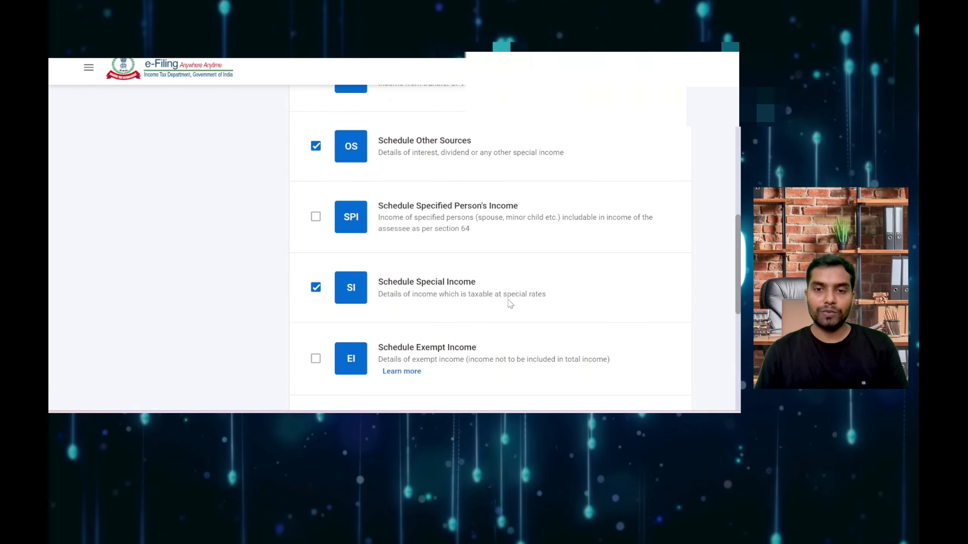
scroll(511, 304, "up", 5)
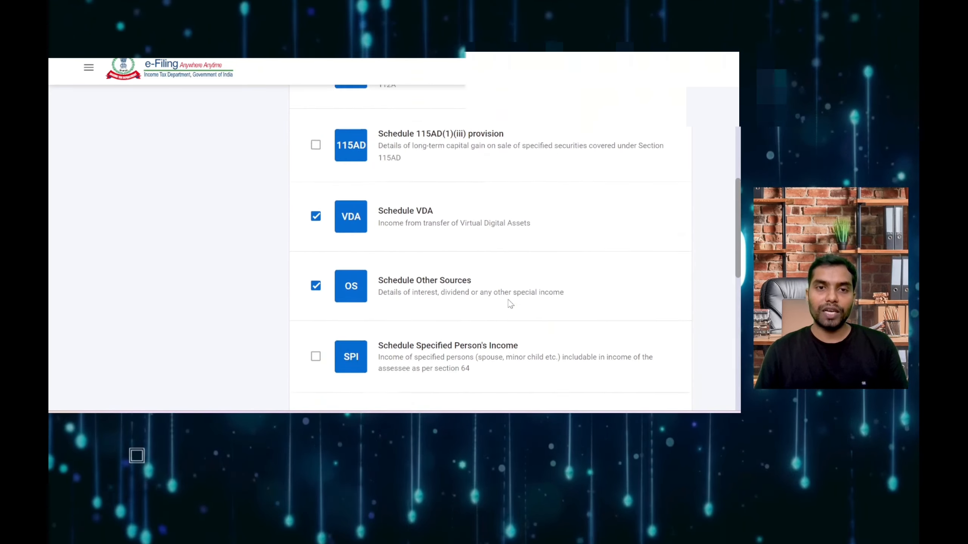
scroll(511, 304, "down", 4)
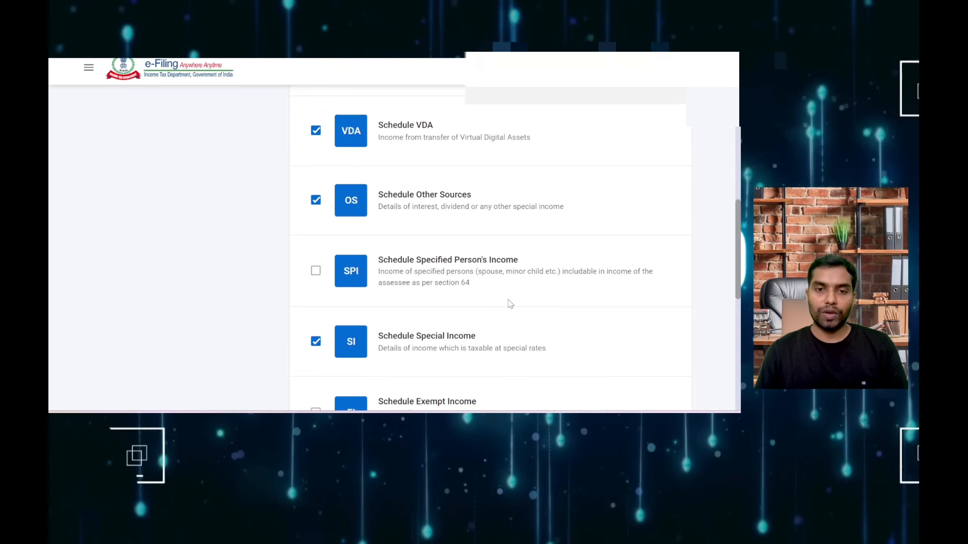
scroll(511, 304, "down", 1)
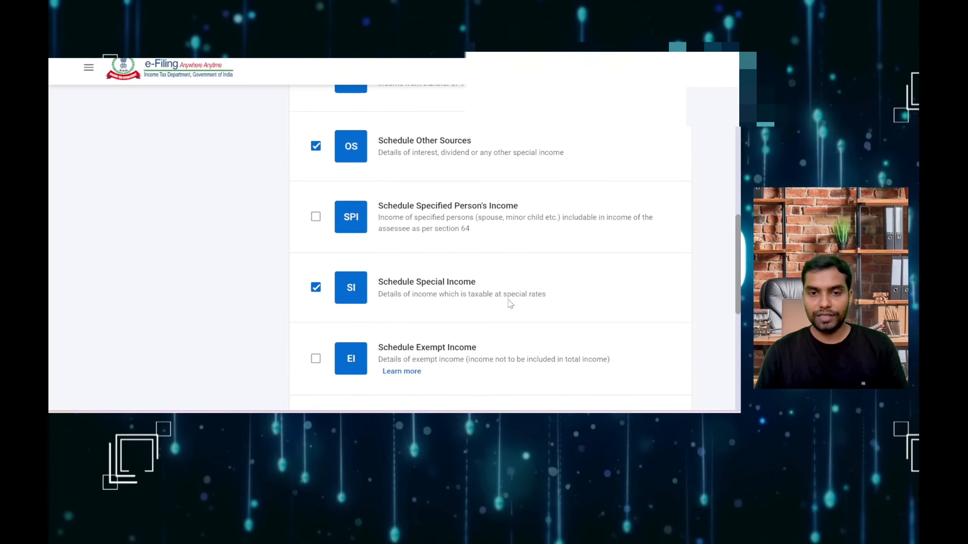
scroll(510, 304, "down", 1)
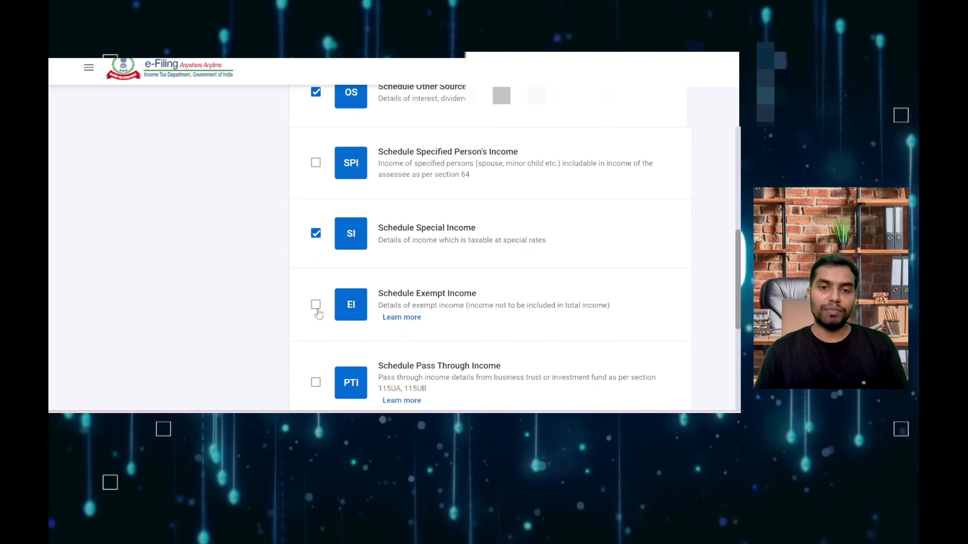
scroll(319, 313, "down", 1)
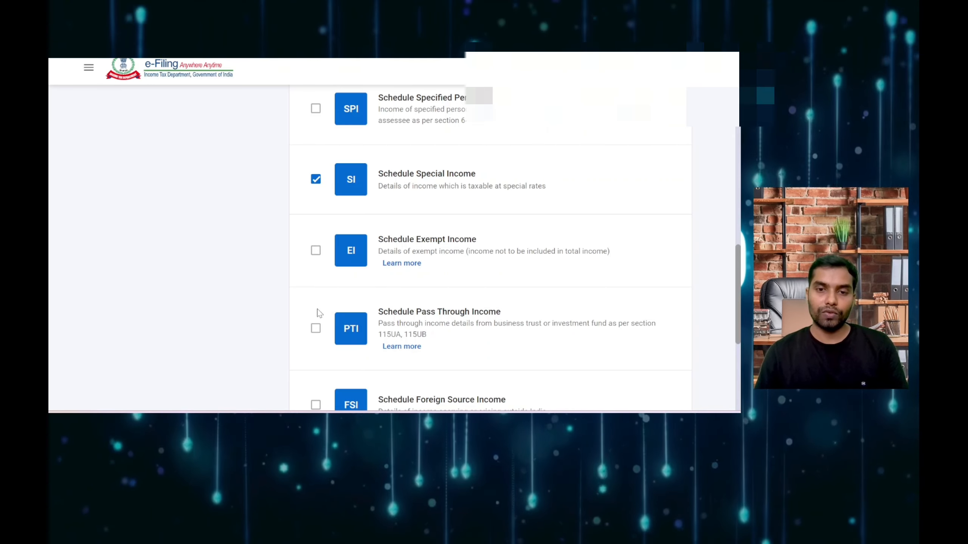
scroll(392, 276, "down", 3)
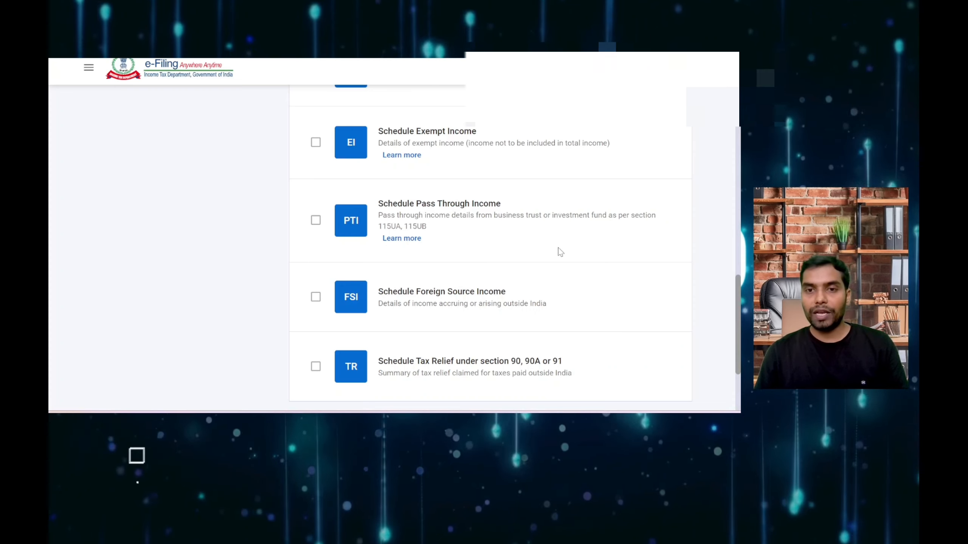
scroll(436, 262, "down", 2)
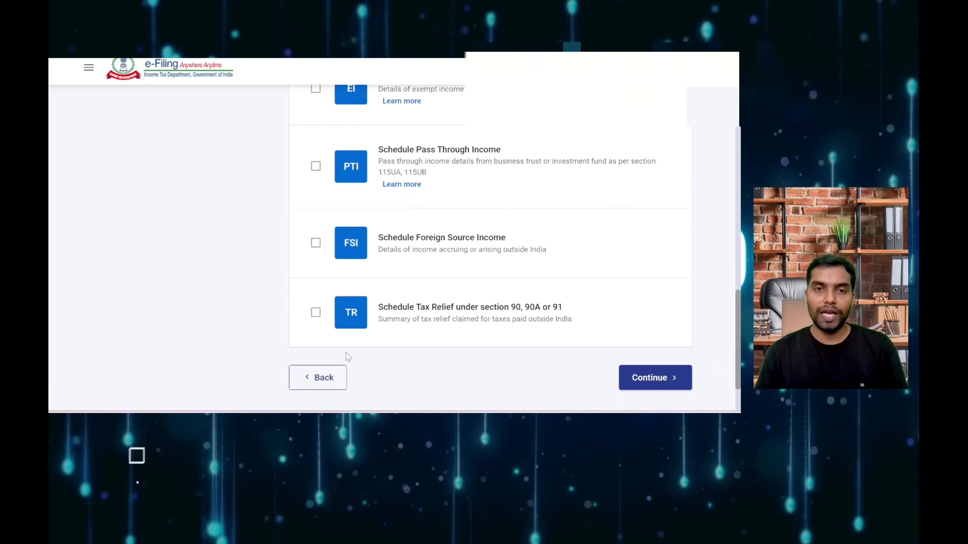
scroll(347, 356, "up", 15)
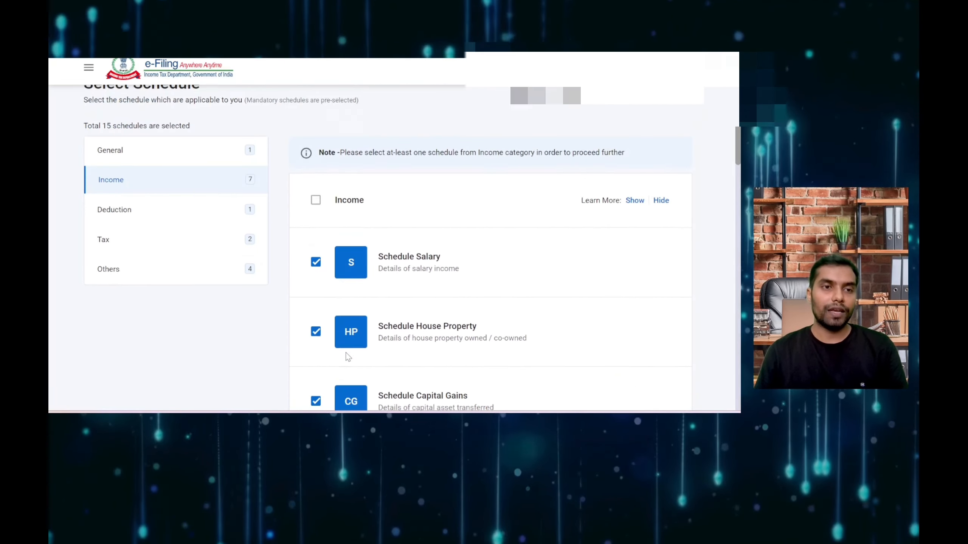
Step: Review the deduction schedules, including Chapter VI-A and Sections 80G, 80GGA, 80D, 80GGC, 80DD and 80U
left_click(130, 215)
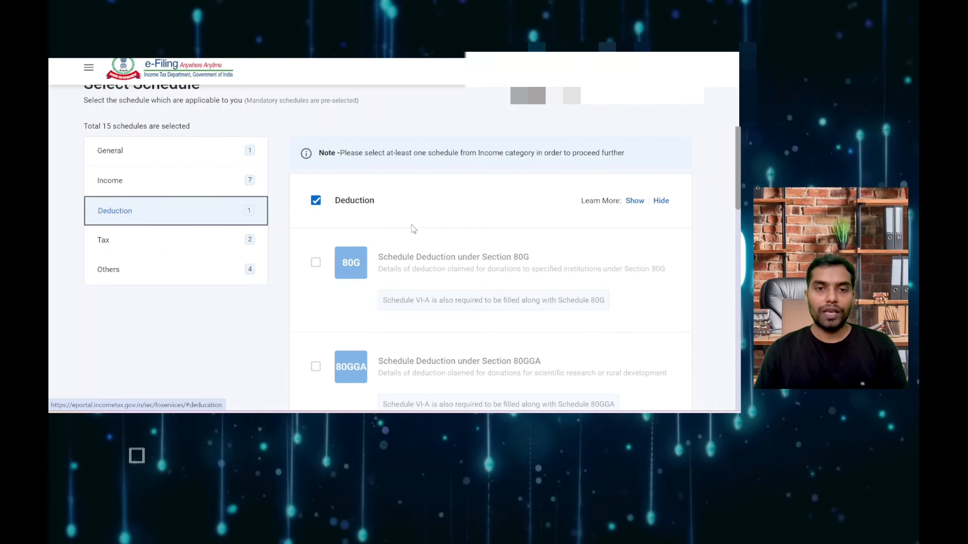
scroll(414, 229, "down", 10)
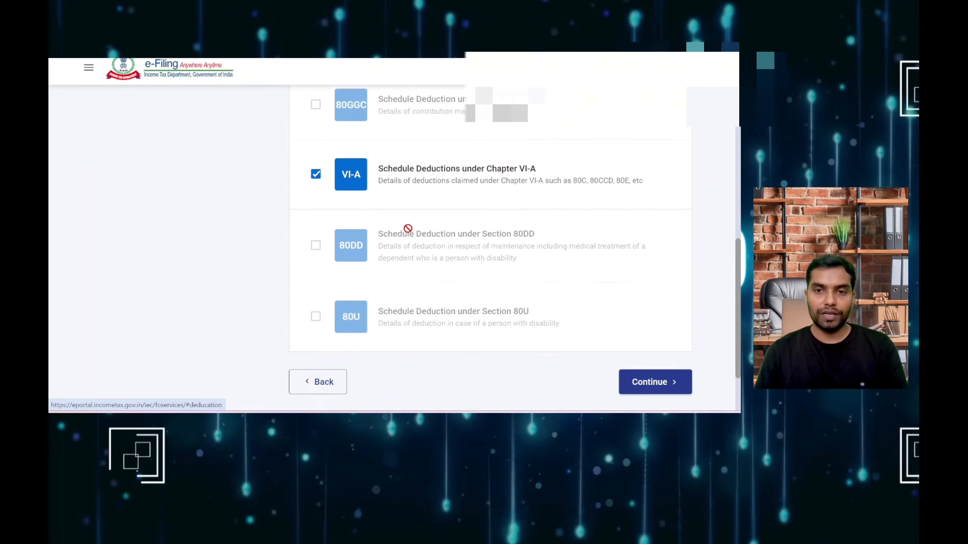
scroll(407, 228, "down", 2)
scroll(408, 228, "up", 8)
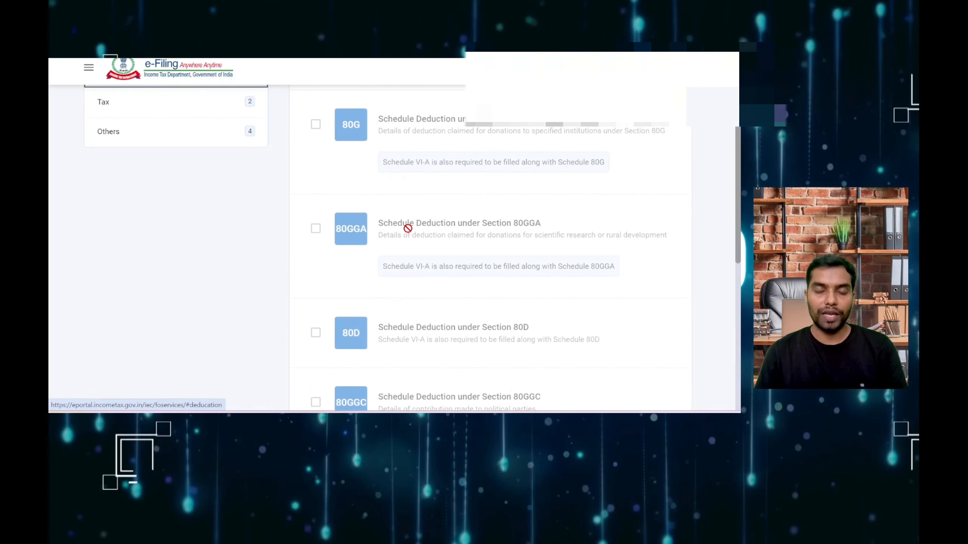
scroll(407, 228, "down", 3)
scroll(407, 228, "up", 10)
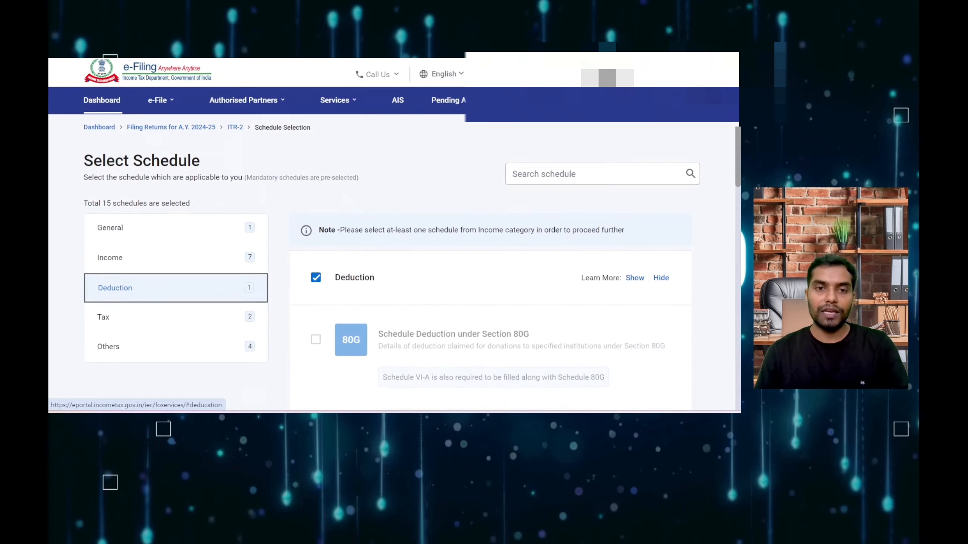
scroll(411, 251, "down", 10)
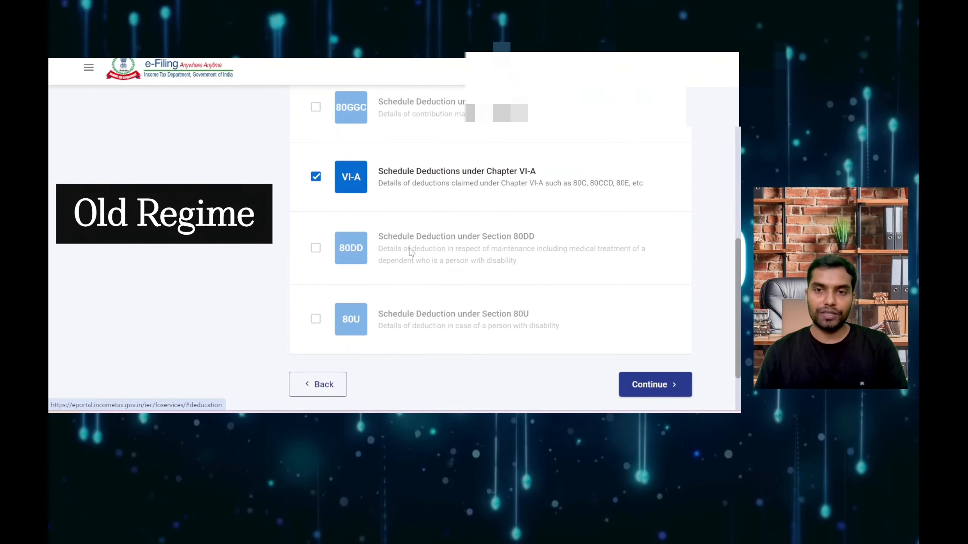
scroll(410, 252, "up", 10)
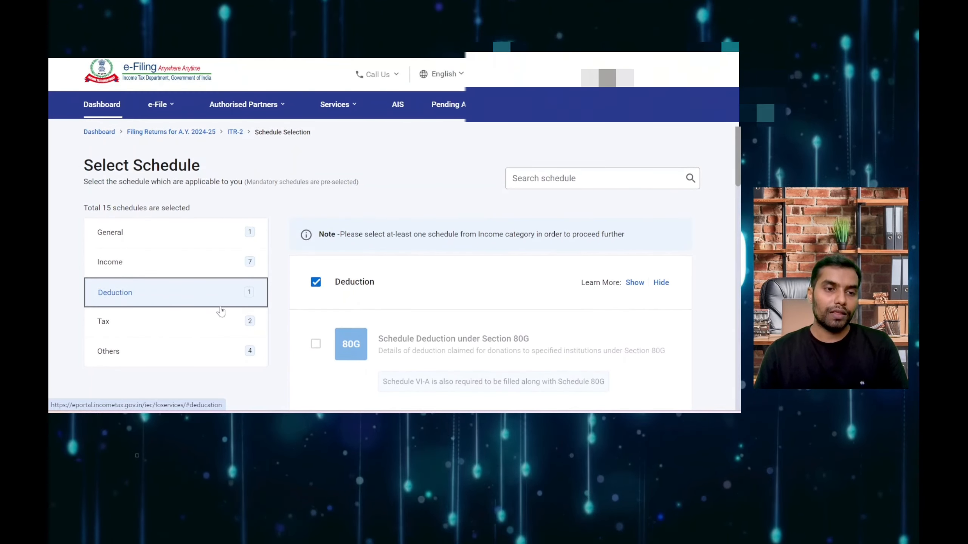
Step: Review the tax schedules, from computation of income and tax through tax payments, TDS, TCS and tax deferred on ESOP
left_click(139, 328)
scroll(390, 290, "down", 3)
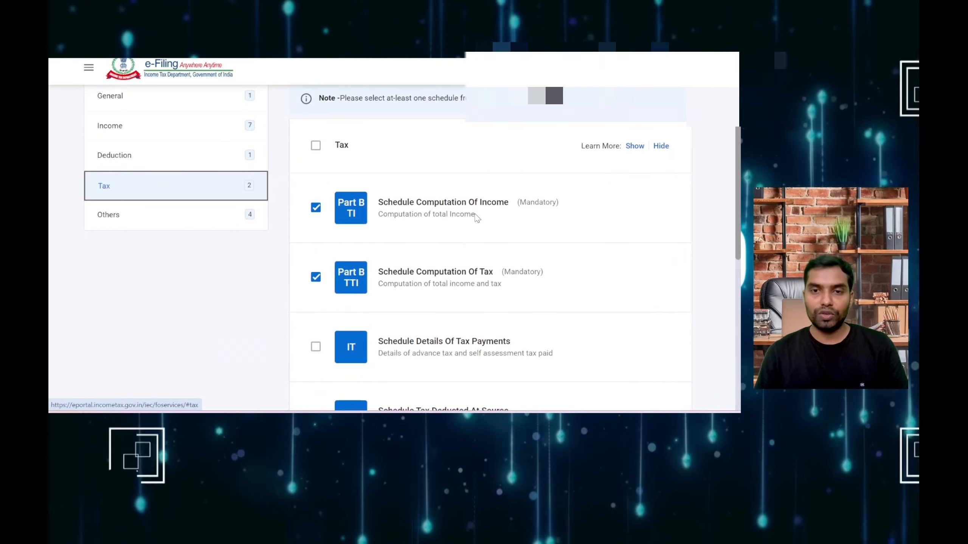
scroll(551, 227, "down", 2)
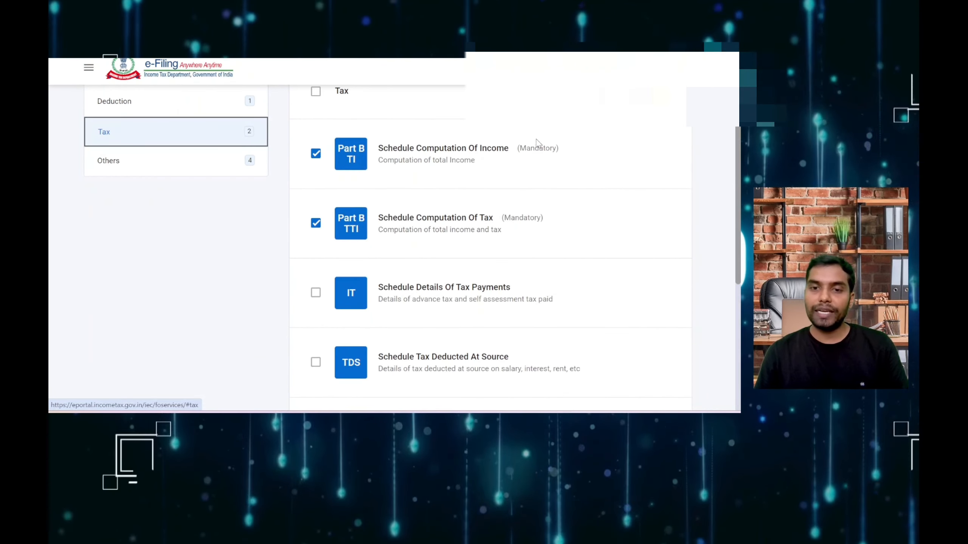
scroll(556, 221, "down", 2)
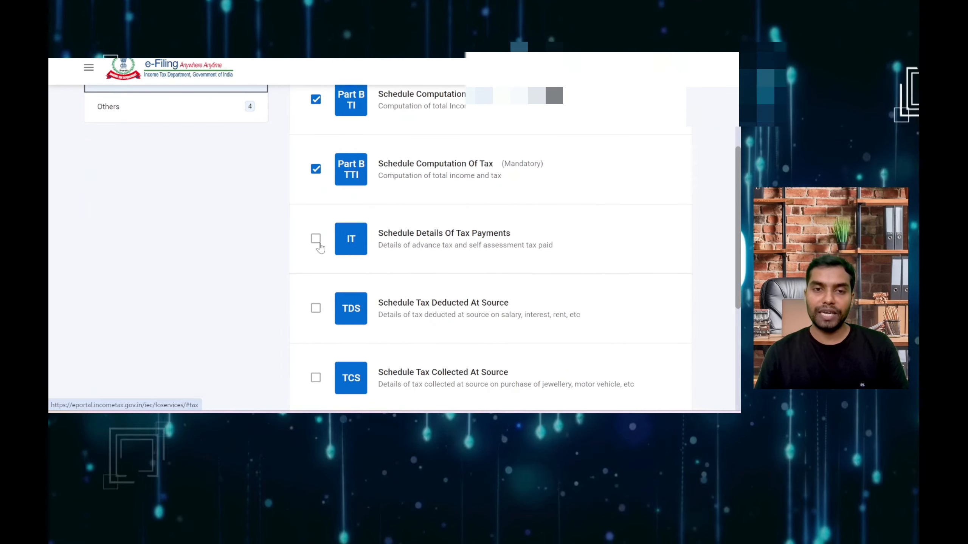
scroll(419, 244, "down", 4)
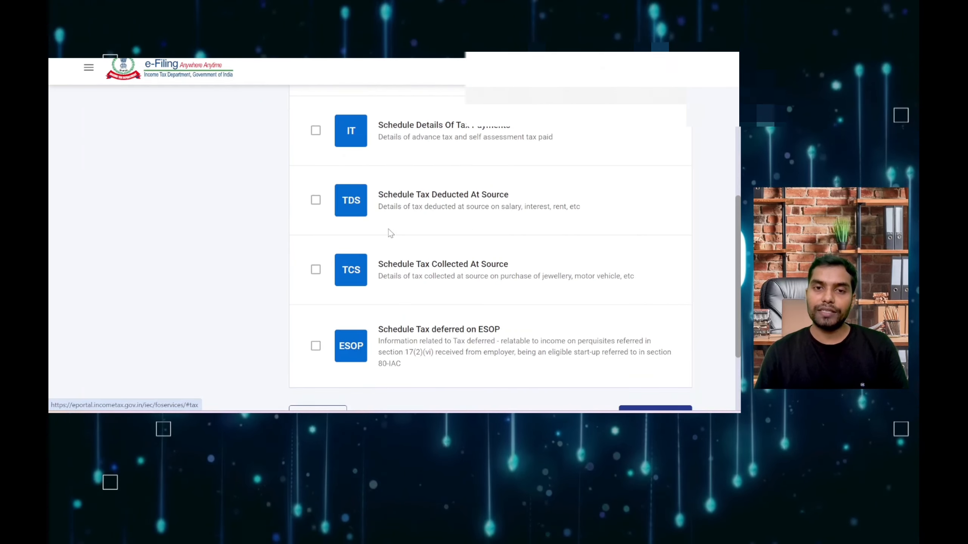
scroll(360, 232, "down", 2)
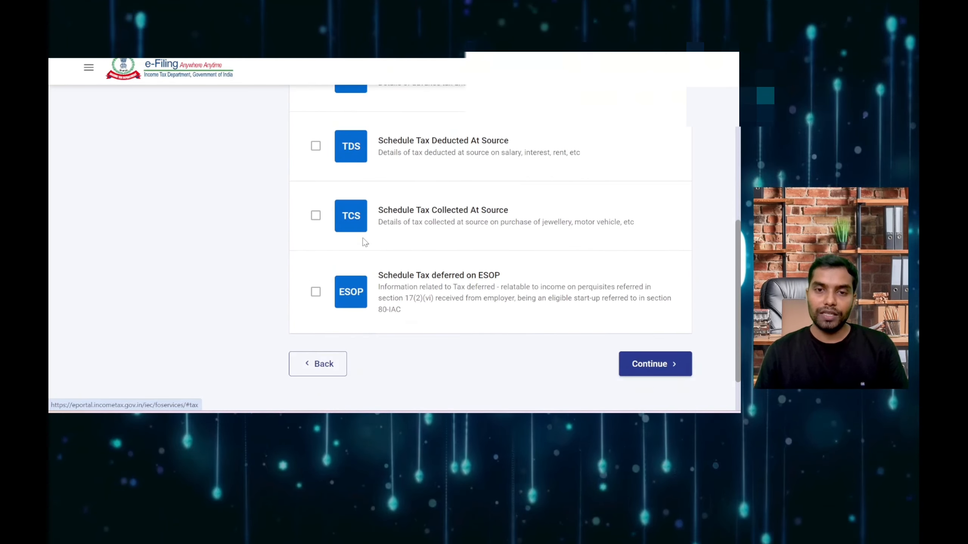
left_click(316, 215)
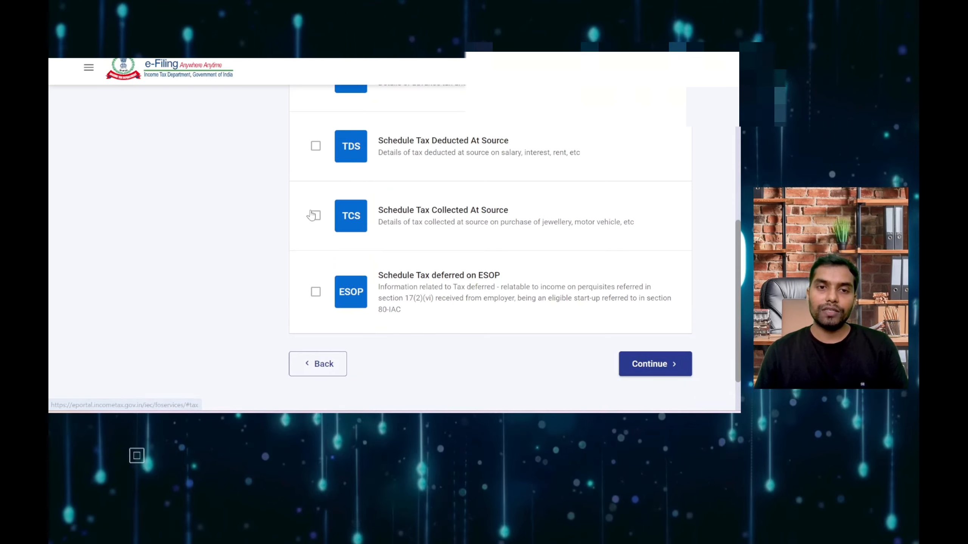
left_click(316, 147)
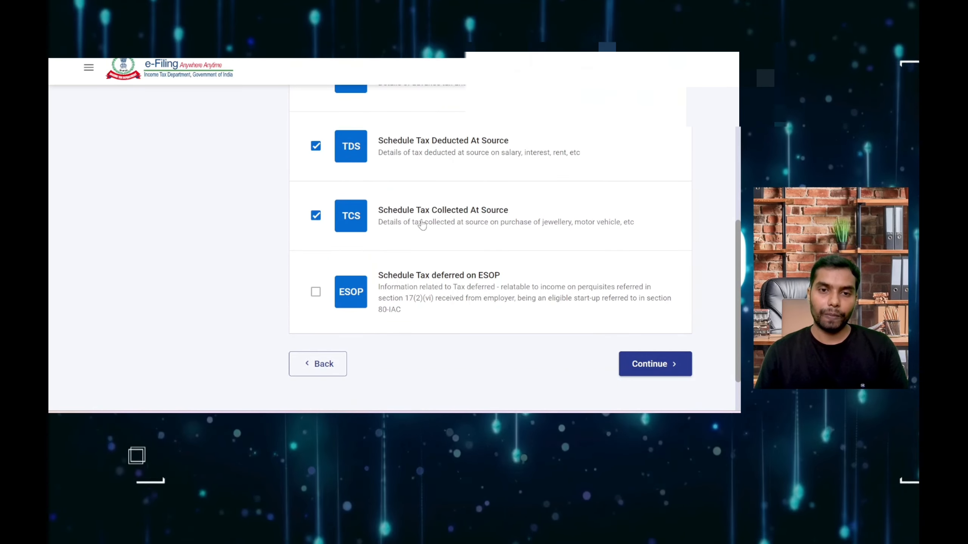
left_click(315, 146)
left_click(316, 215)
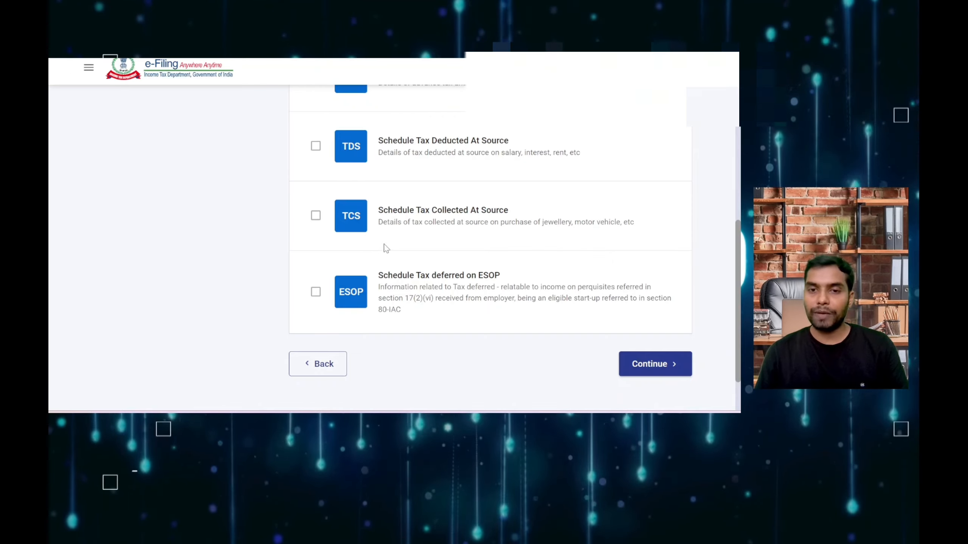
Step: Review the schedules in the Others category, including CYLA, BFLA, CFL, Foreign Assets, AMT, AMTC and Assets and Liabilities
scroll(367, 292, "up", 5)
scroll(367, 291, "up", 4)
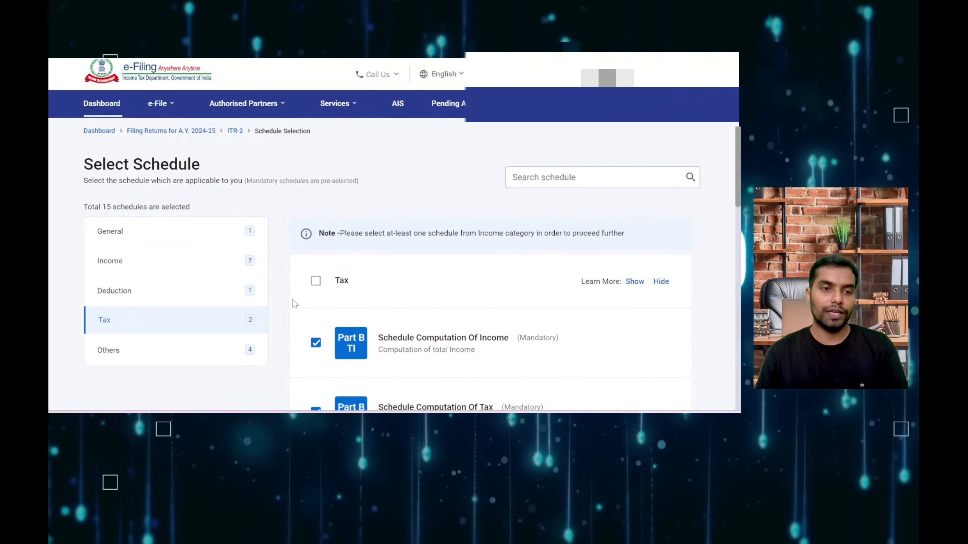
left_click(173, 351)
scroll(476, 299, "down", 3)
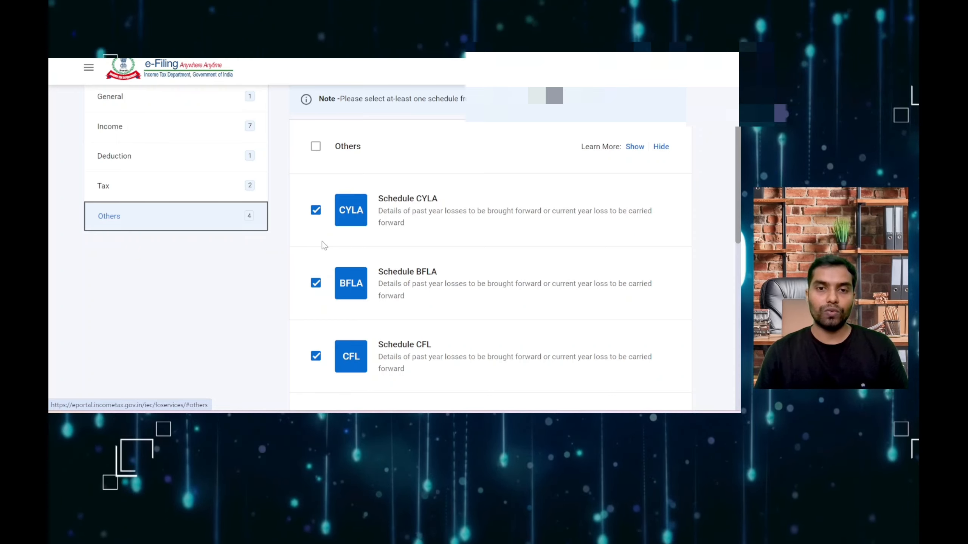
left_click(317, 211)
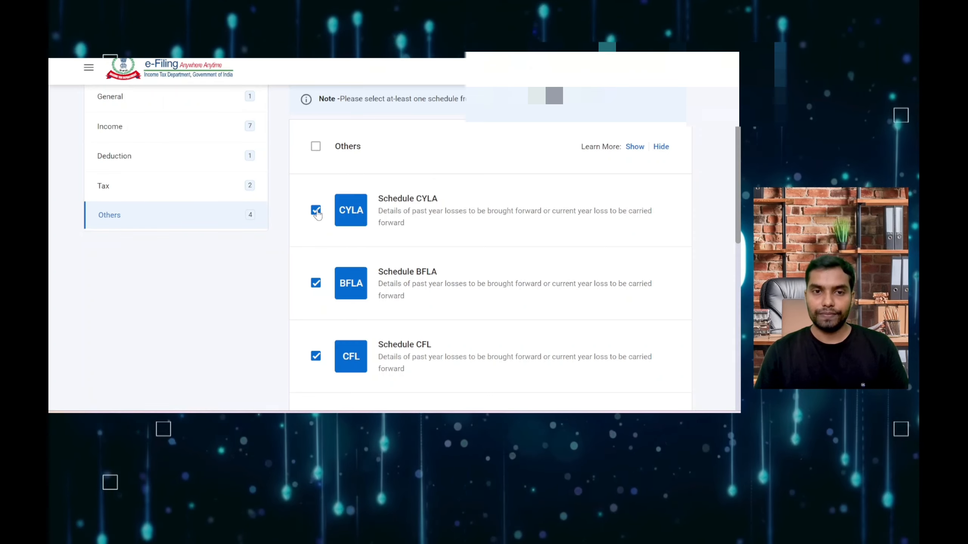
scroll(330, 277, "down", 4)
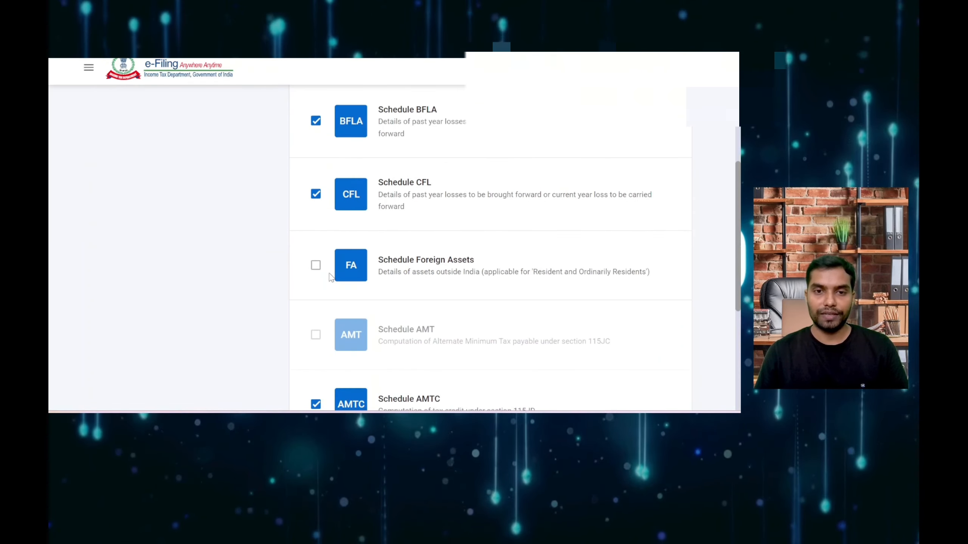
scroll(330, 277, "down", 2)
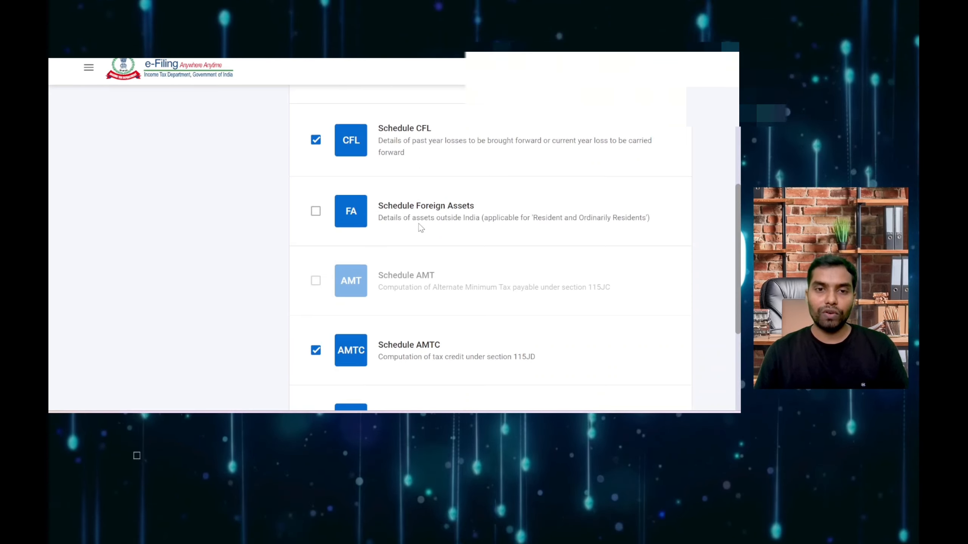
scroll(421, 228, "down", 2)
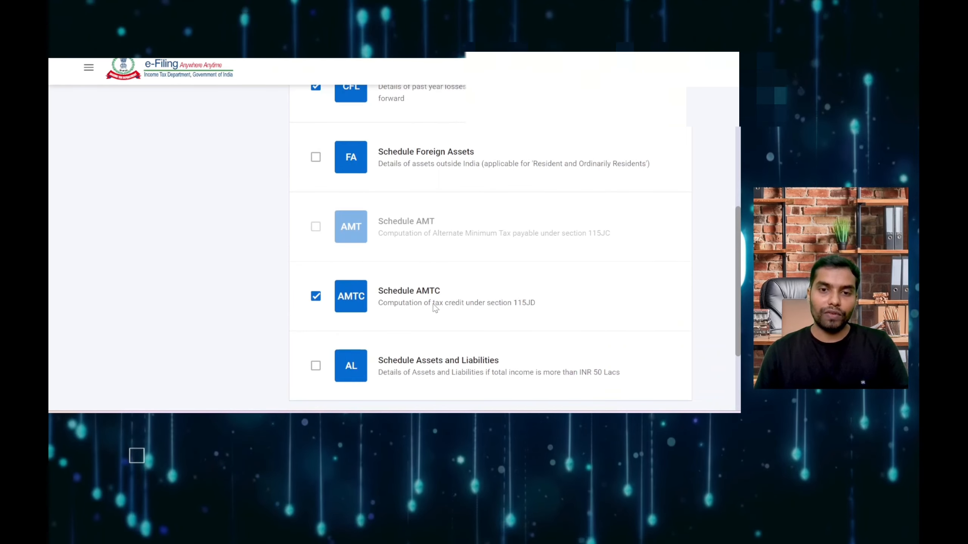
scroll(432, 304, "down", 2)
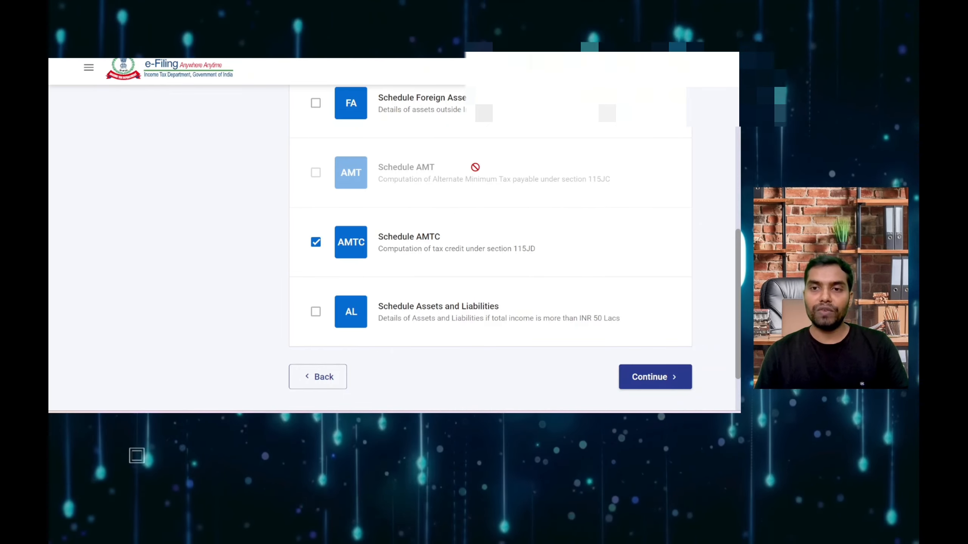
Step: Confirm the schedule selection and proceed to the schedule questions
scroll(493, 191, "up", 10)
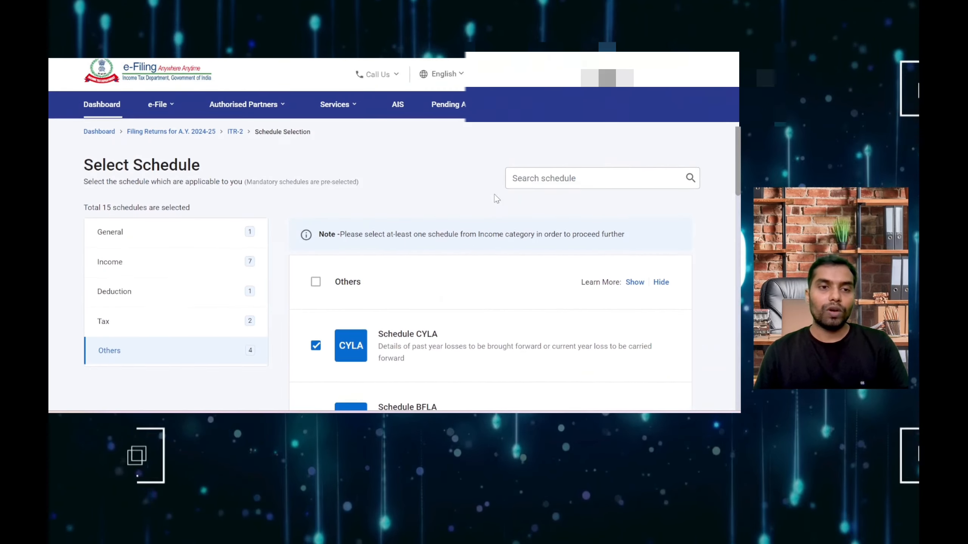
scroll(493, 195, "down", 7)
scroll(497, 198, "down", 5)
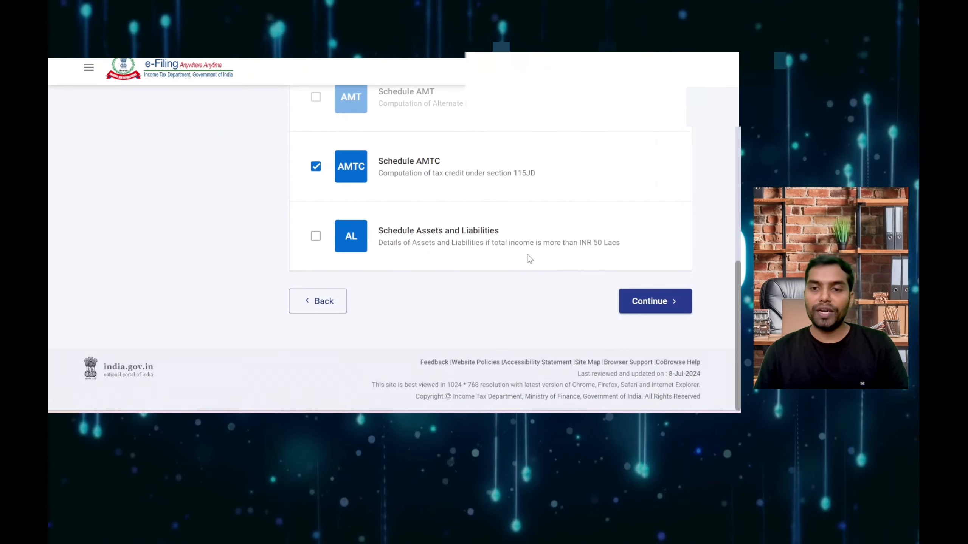
left_click(630, 299)
left_click(501, 299)
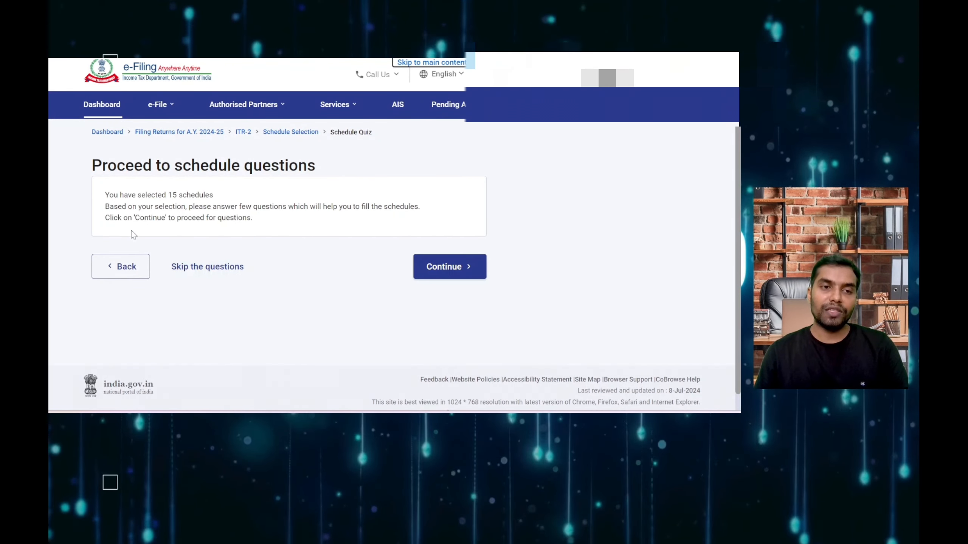
left_click(444, 274)
Step: Answer Yes to opting out of the new tax regime under section 115BAC(6) and continue to the salary exemption questions
scroll(446, 275, "down", 3)
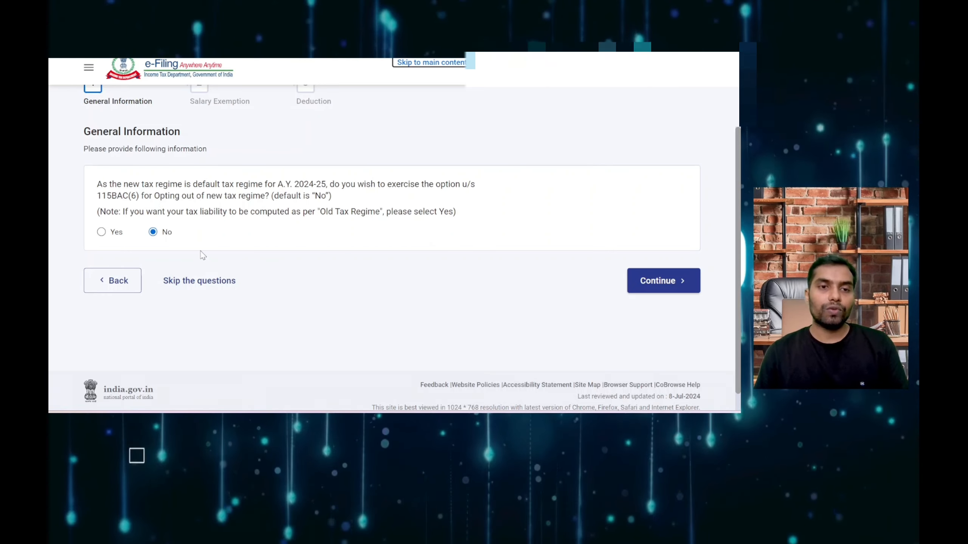
left_click(101, 232)
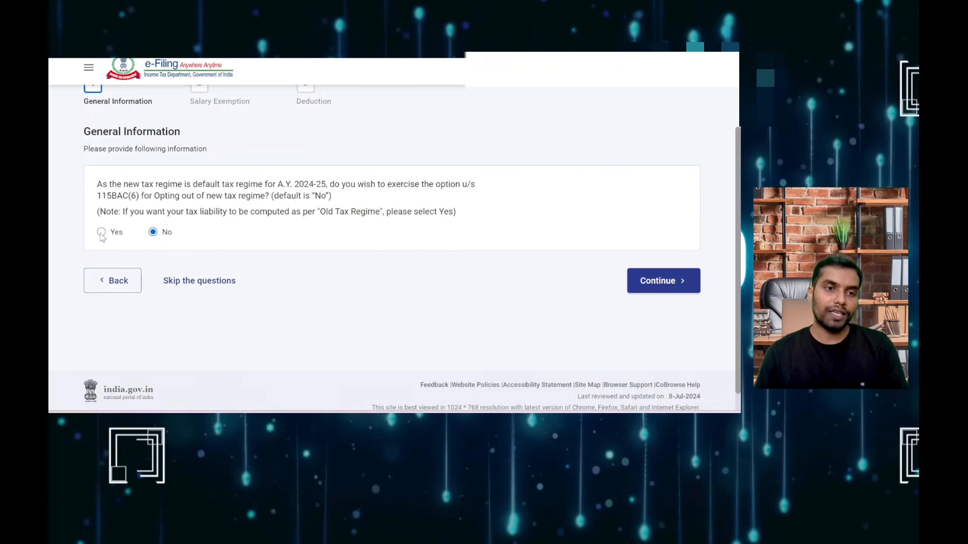
left_click(653, 283)
Step: Look over the salary exemption questions, skip them, and acknowledge the notice about pre-filled return data
scroll(445, 289, "down", 5)
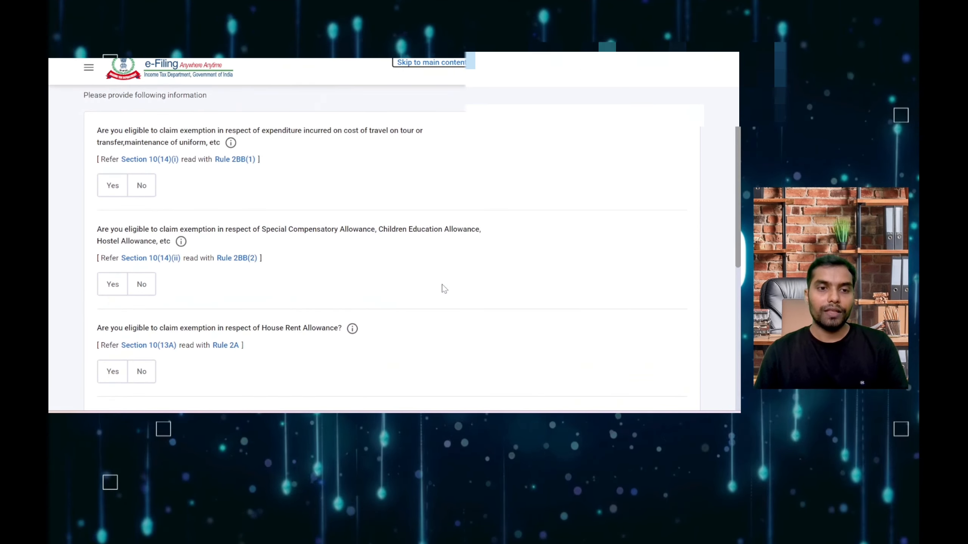
scroll(154, 259, "down", 10)
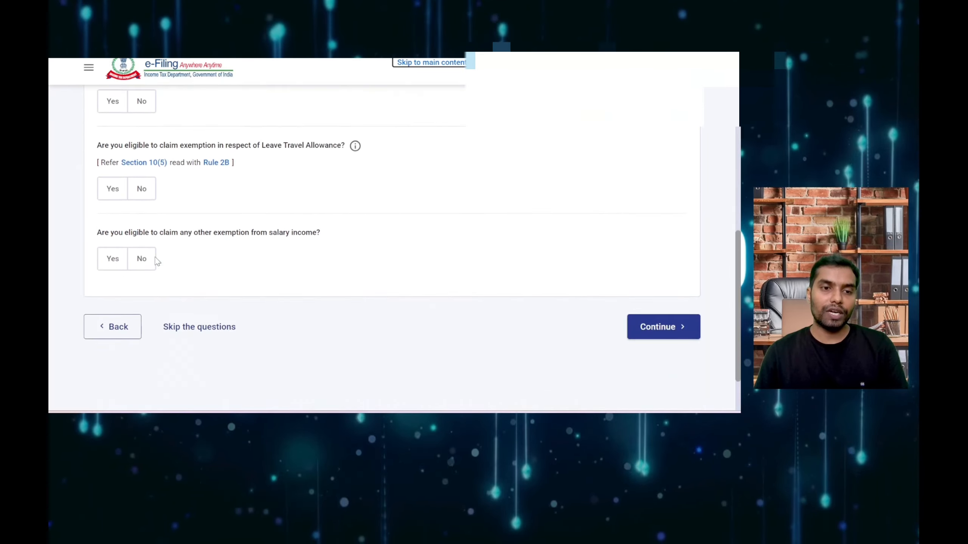
scroll(155, 258, "up", 15)
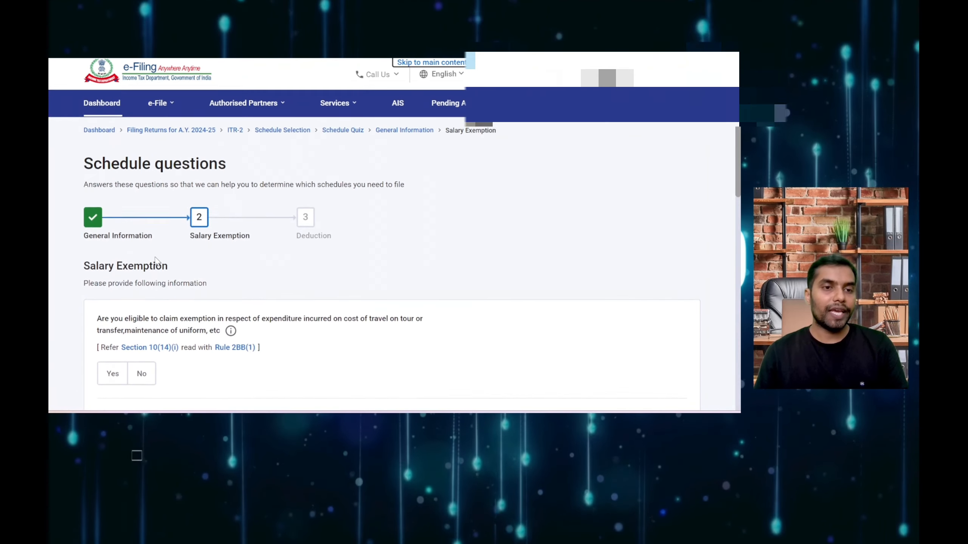
scroll(156, 260, "down", 5)
scroll(156, 260, "down", 7)
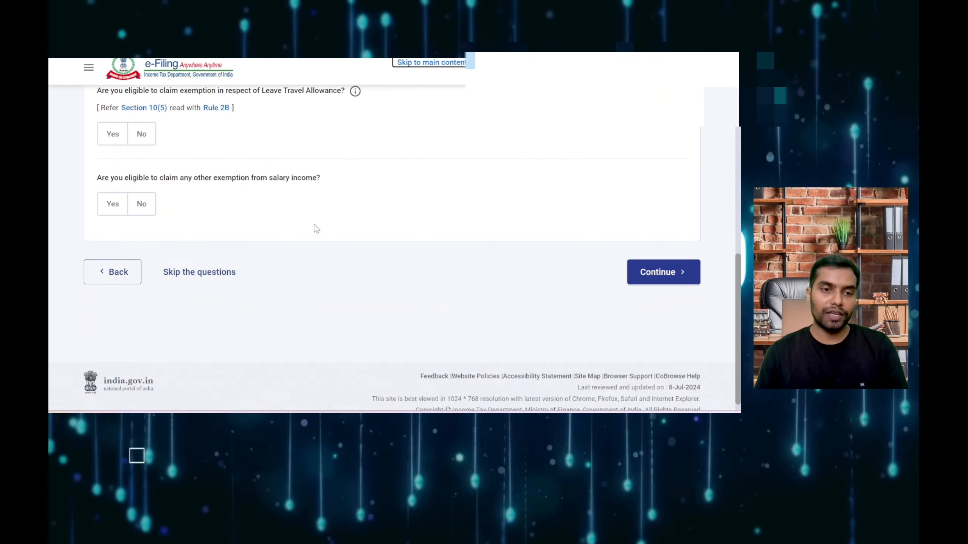
left_click(202, 271)
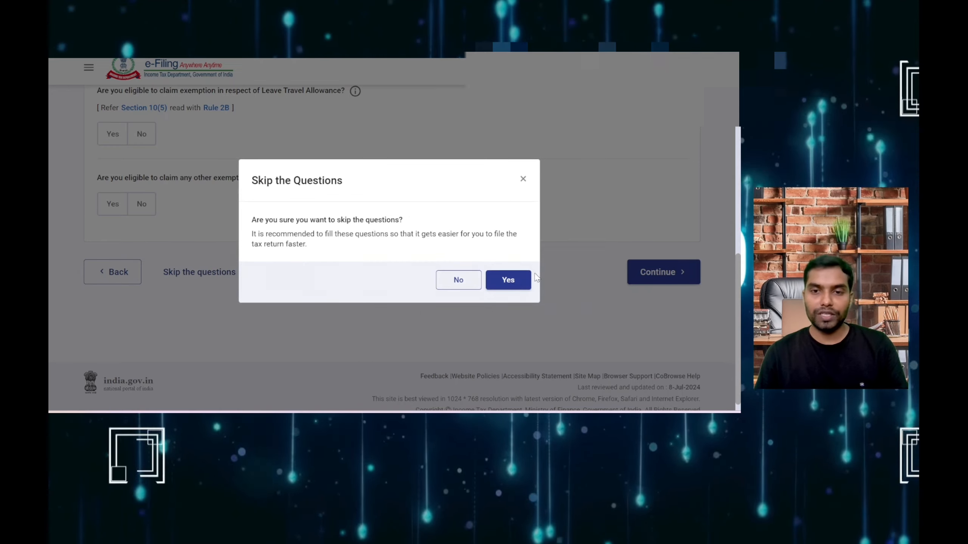
left_click(519, 288)
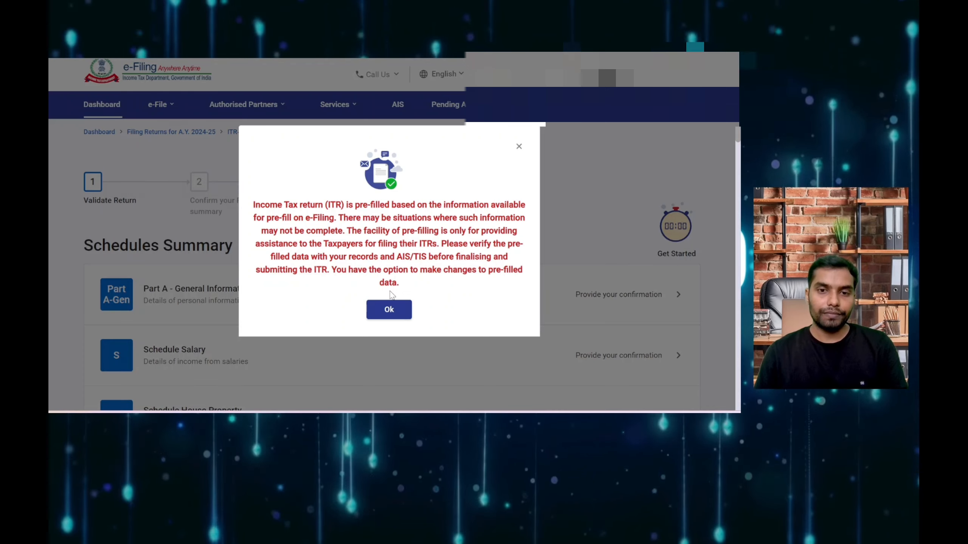
left_click(389, 310)
Step: Look through the Schedules Summary list and open Part A - General Information
scroll(390, 309, "down", 2)
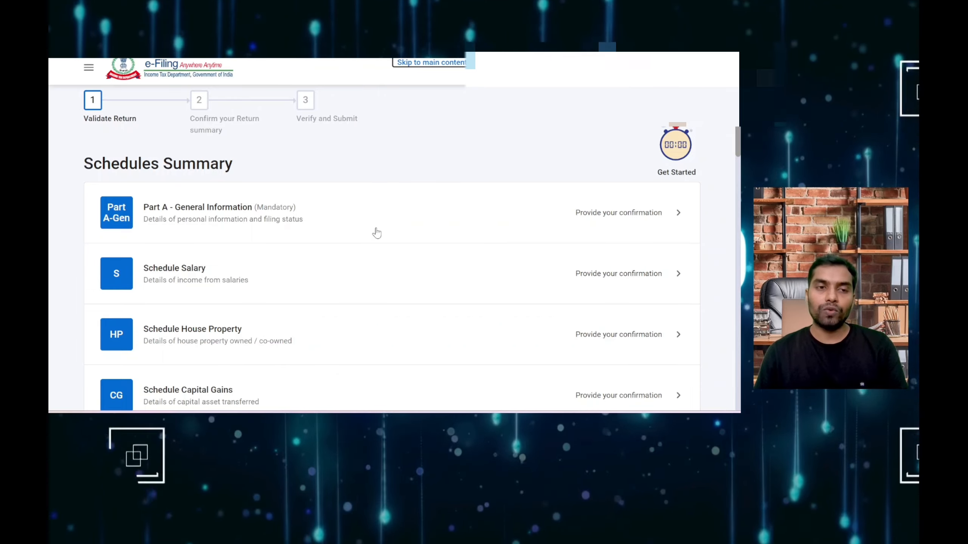
scroll(376, 233, "down", 8)
scroll(376, 233, "down", 12)
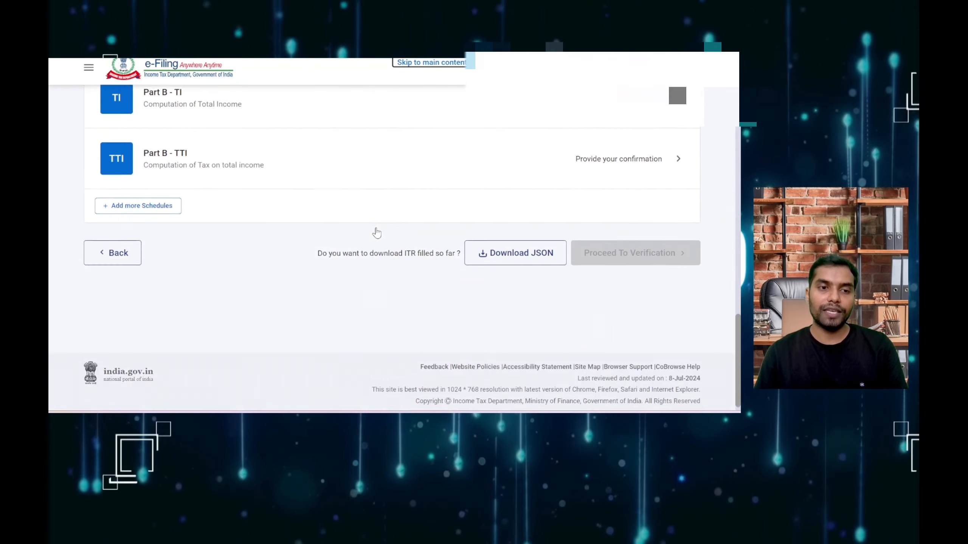
scroll(377, 232, "up", 13)
scroll(377, 233, "up", 8)
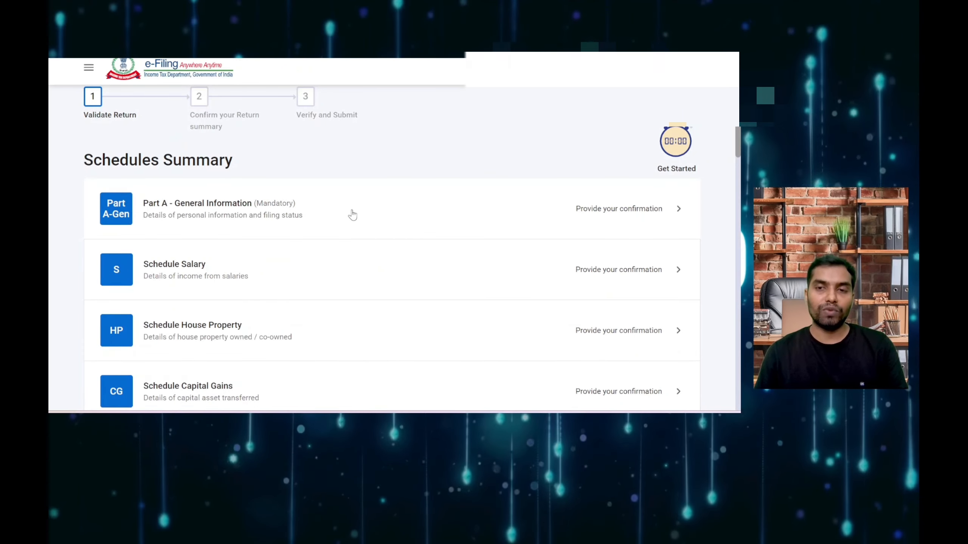
scroll(360, 324, "down", 3)
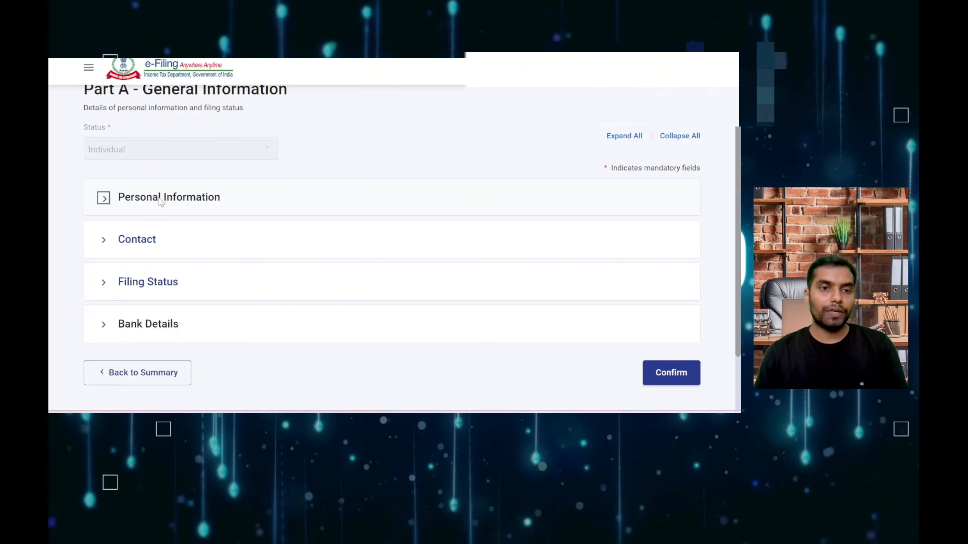
scroll(179, 250, "down", 1)
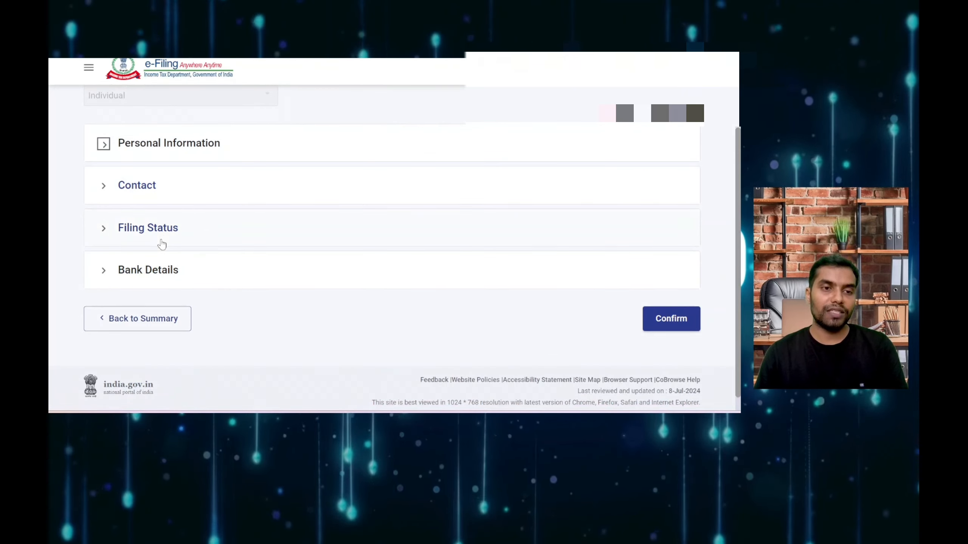
Step: Open the Filing Status section, review the section 139(1) and tax regime answers, and set Residential Status in India to Resident
left_click(159, 232)
scroll(160, 234, "down", 2)
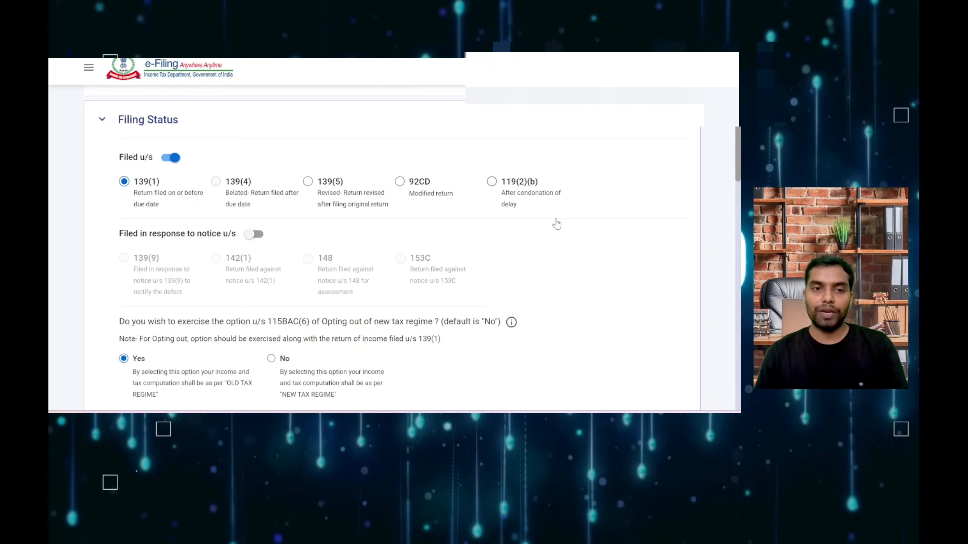
scroll(393, 270, "down", 3)
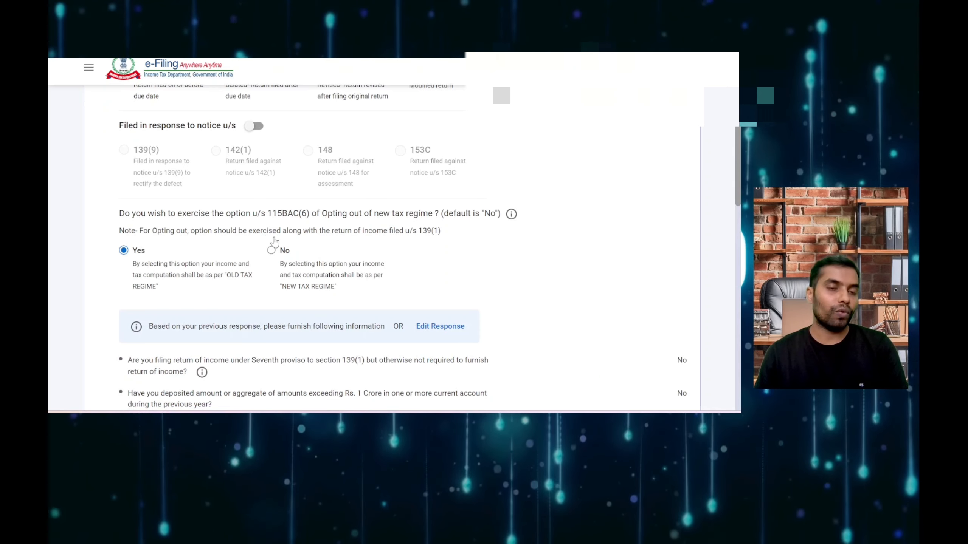
scroll(292, 248, "down", 4)
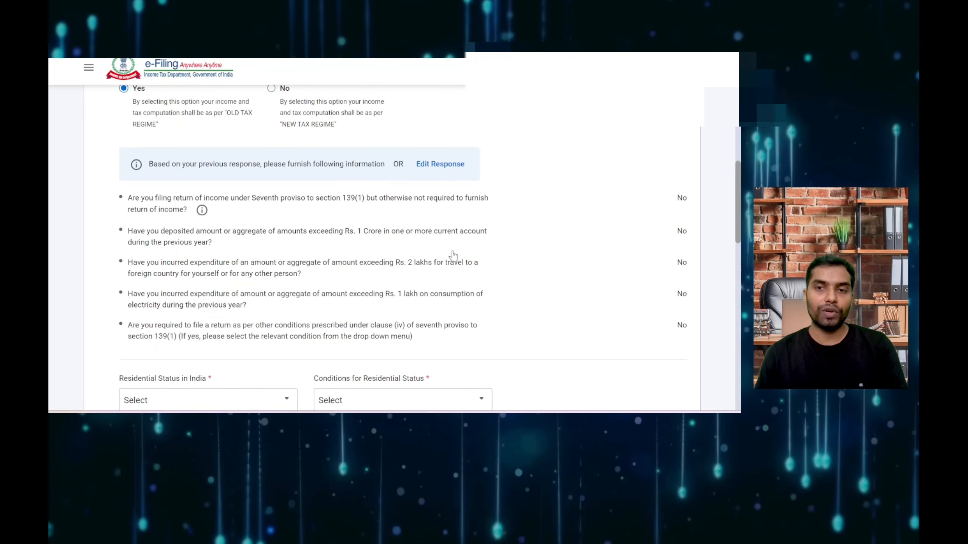
scroll(371, 270, "down", 3)
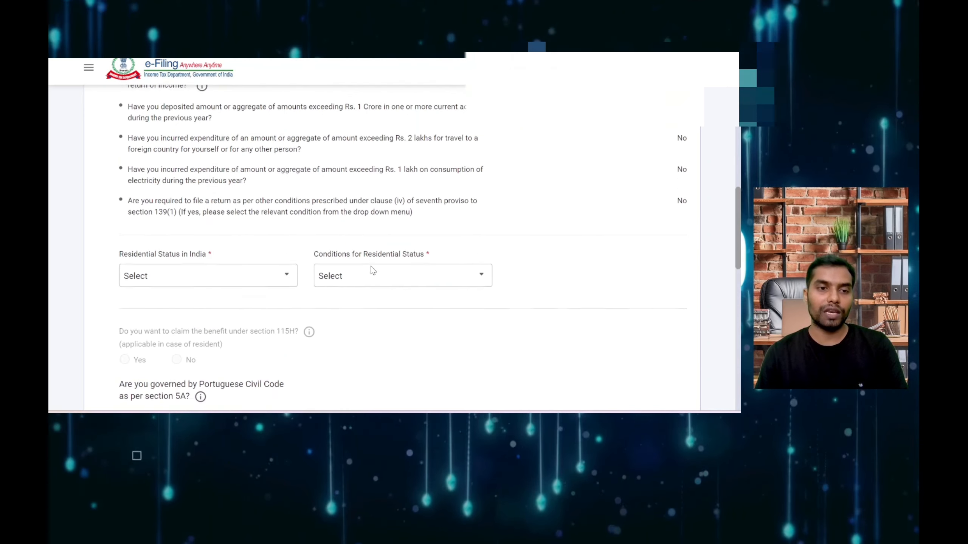
scroll(373, 270, "down", 1)
left_click(225, 237)
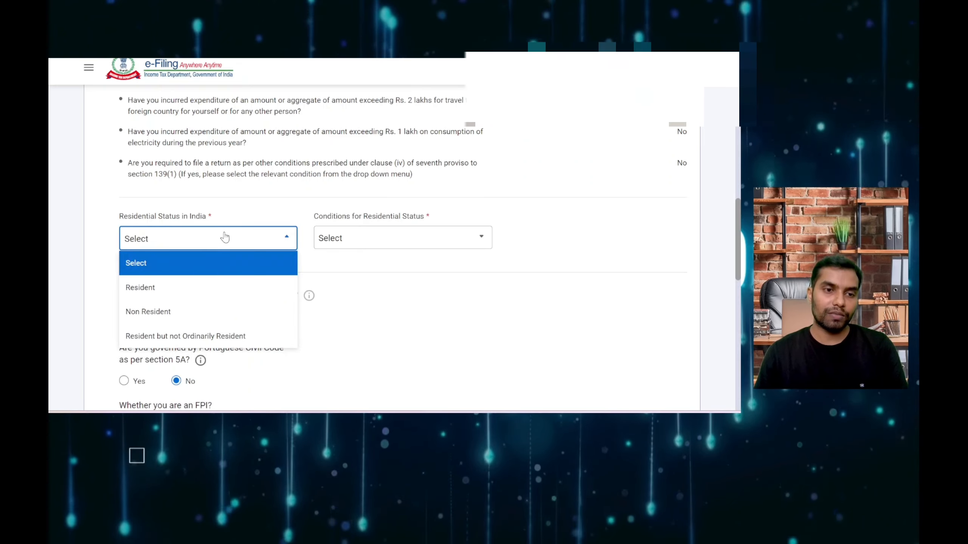
left_click(233, 286)
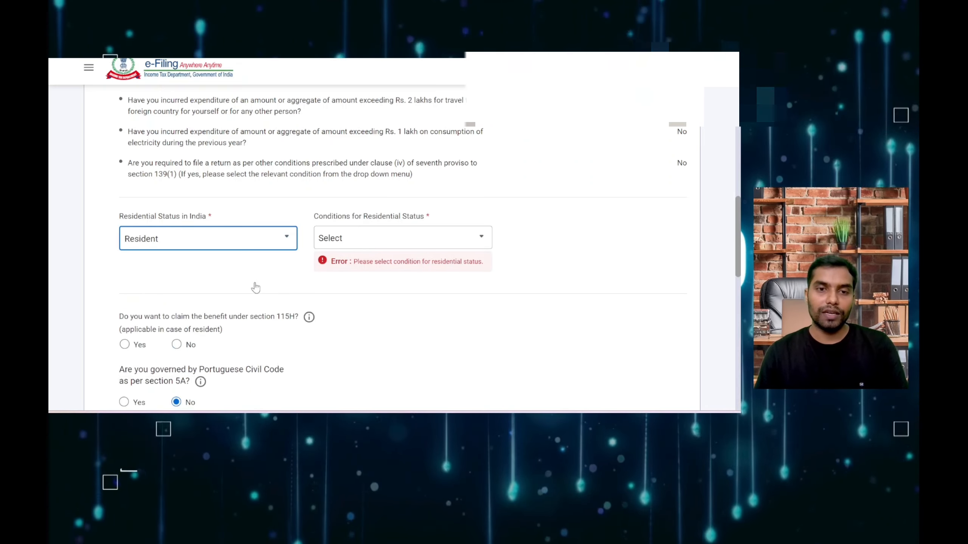
Step: Set the condition for residential status to being in India for 182 days or more during the previous year [section 6(1)(a)]
left_click(361, 248)
scroll(381, 303, "down", 5)
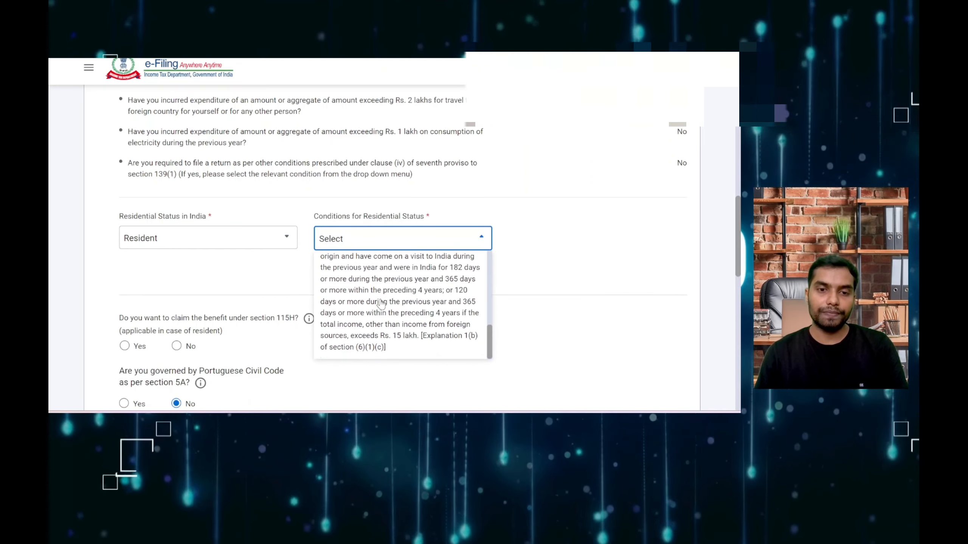
scroll(381, 304, "up", 5)
left_click(385, 289)
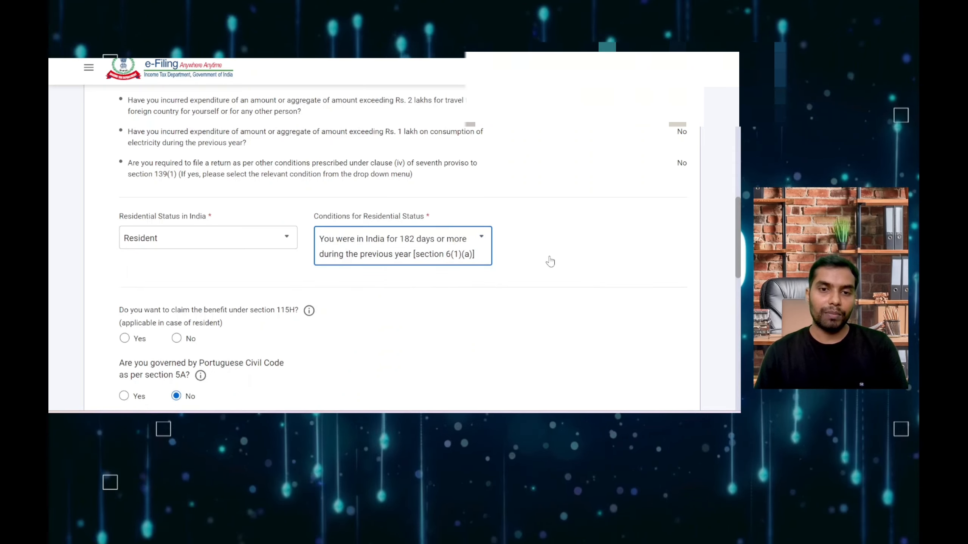
Step: Answer No to claiming the section 115H benefit and No to being an FPI
scroll(548, 261, "down", 3)
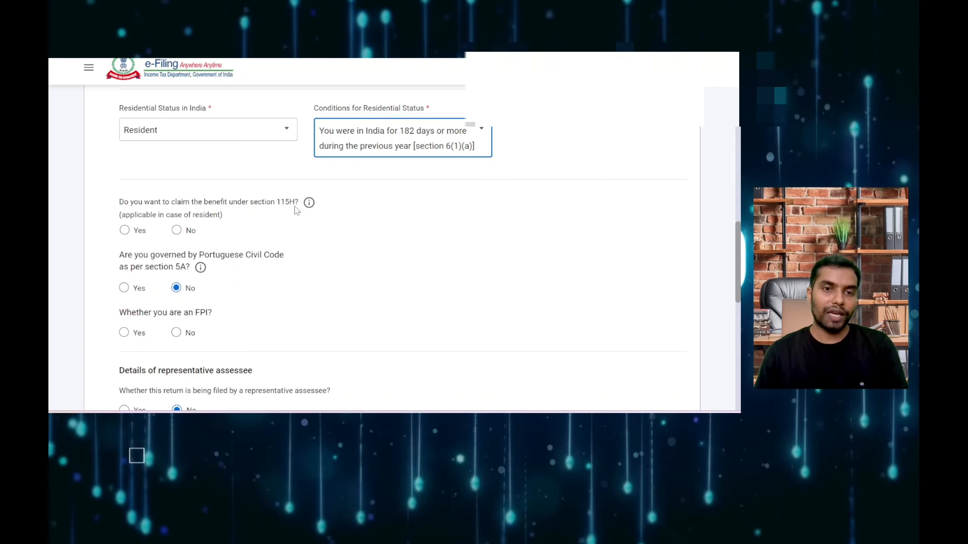
left_click(177, 231)
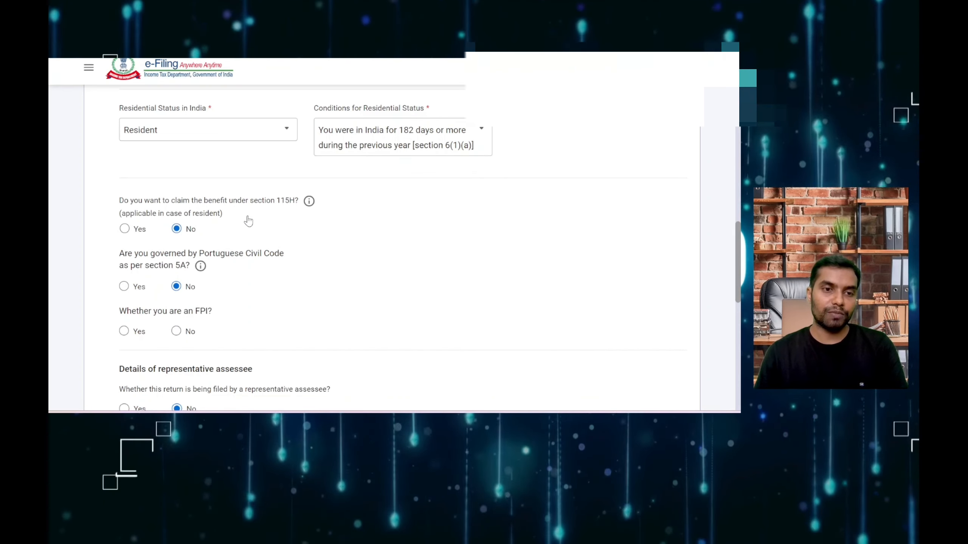
scroll(248, 221, "down", 2)
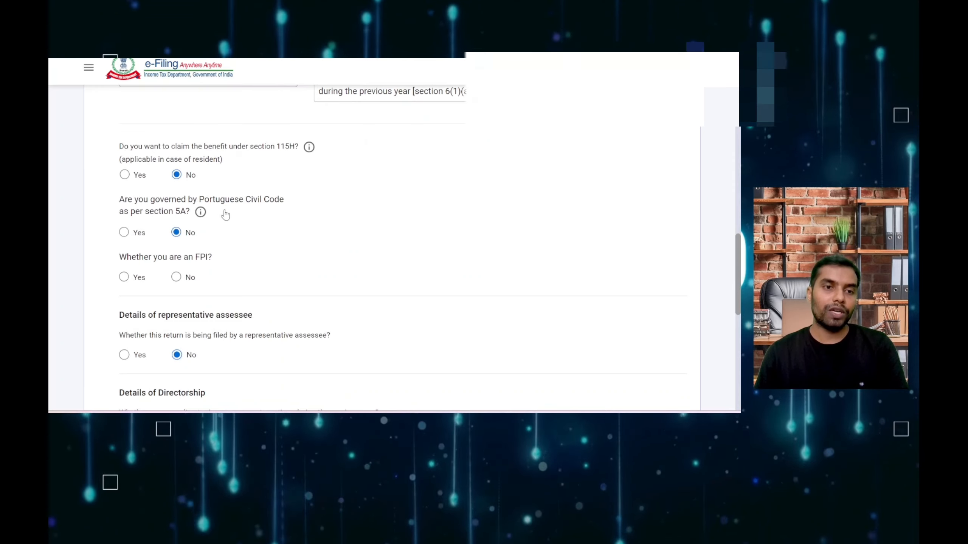
scroll(199, 212, "down", 2)
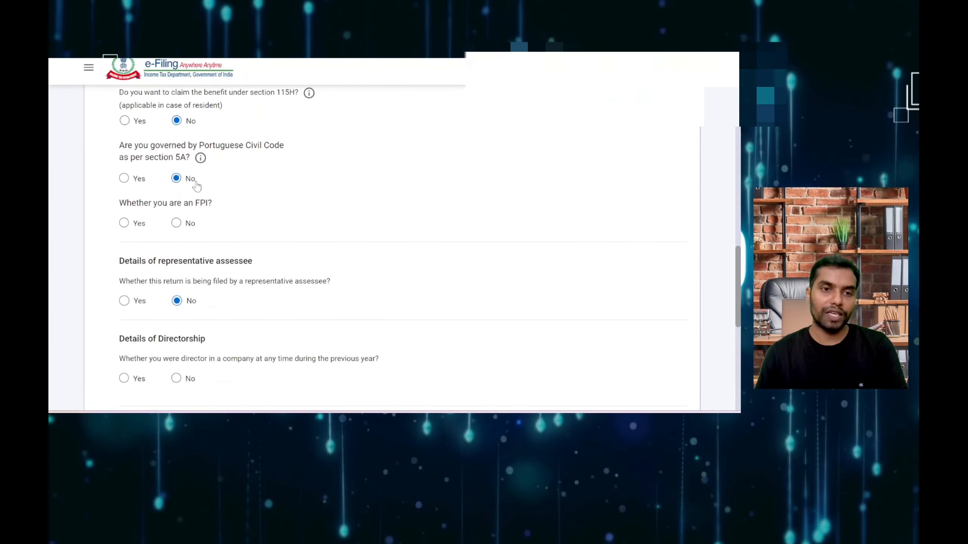
scroll(176, 228, "down", 4)
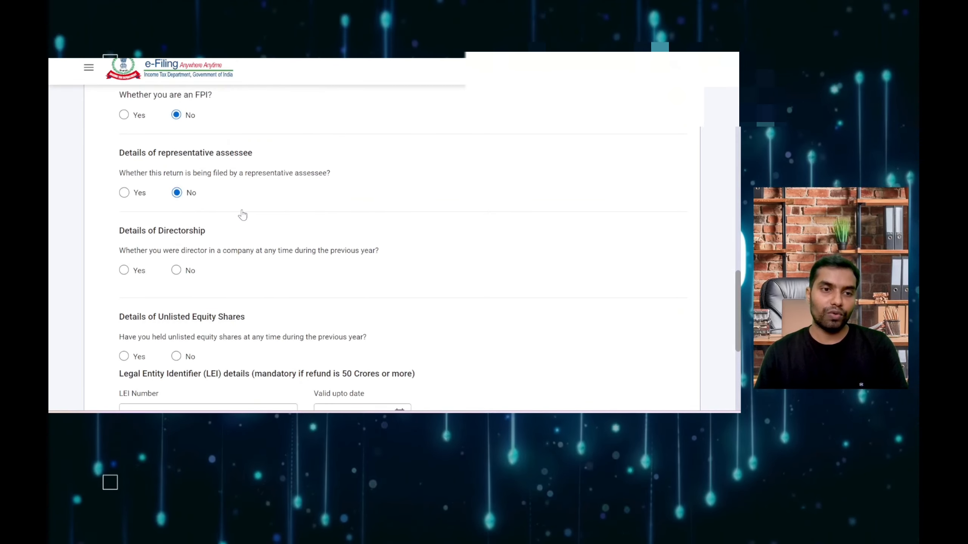
Step: Answer No to company directorship and No to holding unlisted equity shares, and save the filing status
scroll(184, 216, "down", 2)
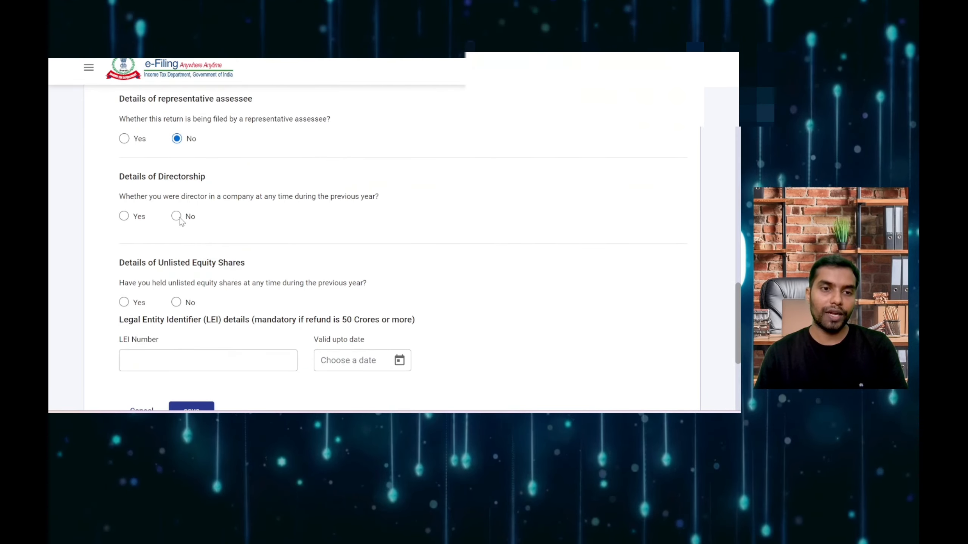
scroll(194, 253, "down", 2)
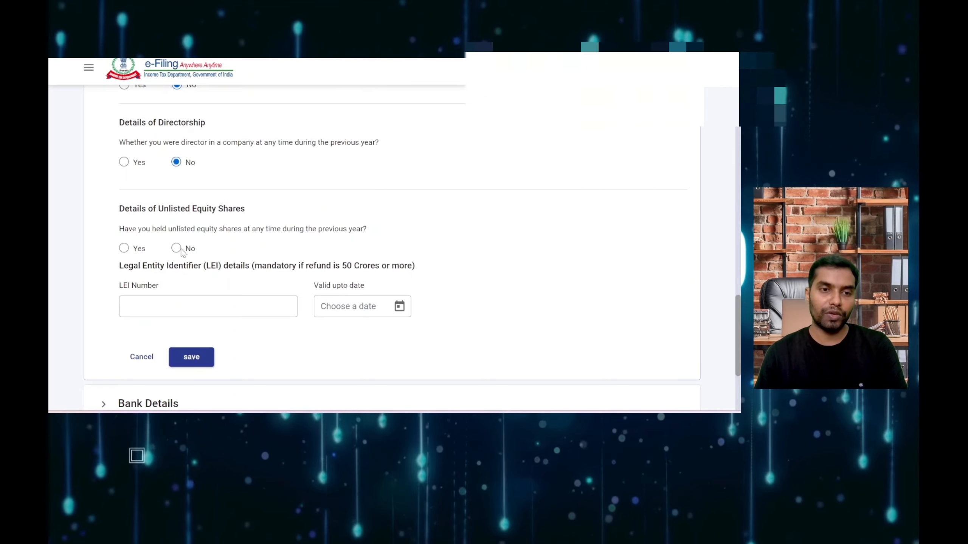
left_click(176, 249)
scroll(183, 256, "down", 2)
left_click(189, 254)
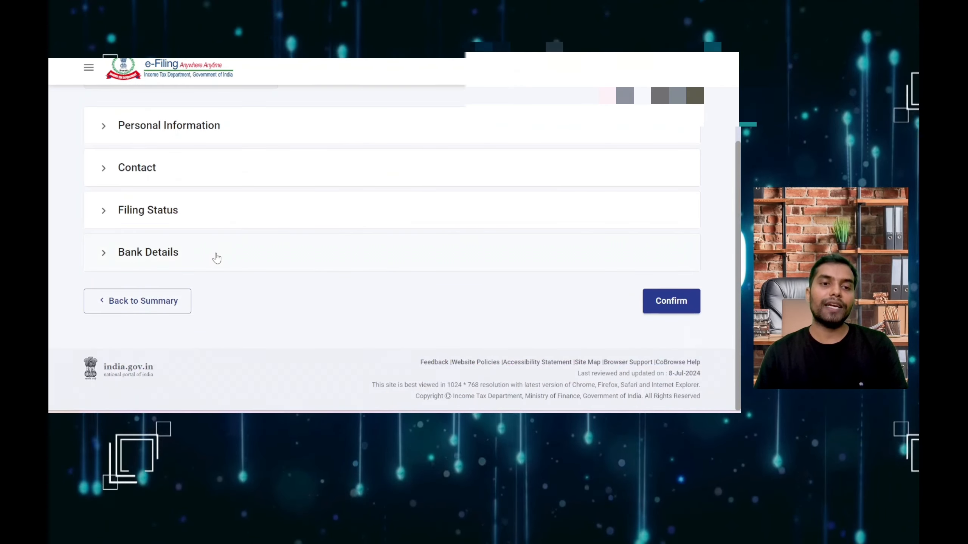
Step: Review the prevalidated bank account under Bank Details and confirm Part A - General Information
left_click(216, 259)
scroll(236, 303, "down", 4)
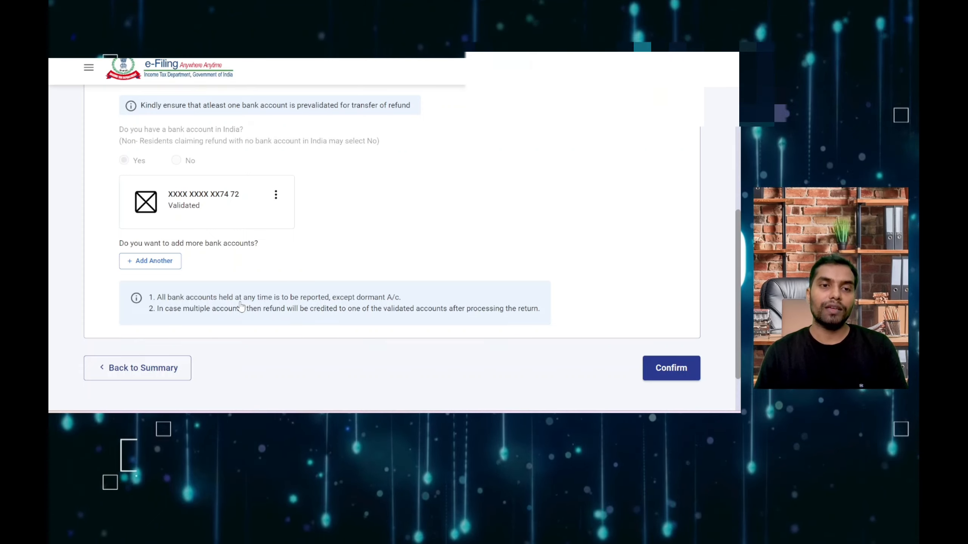
left_click(676, 369)
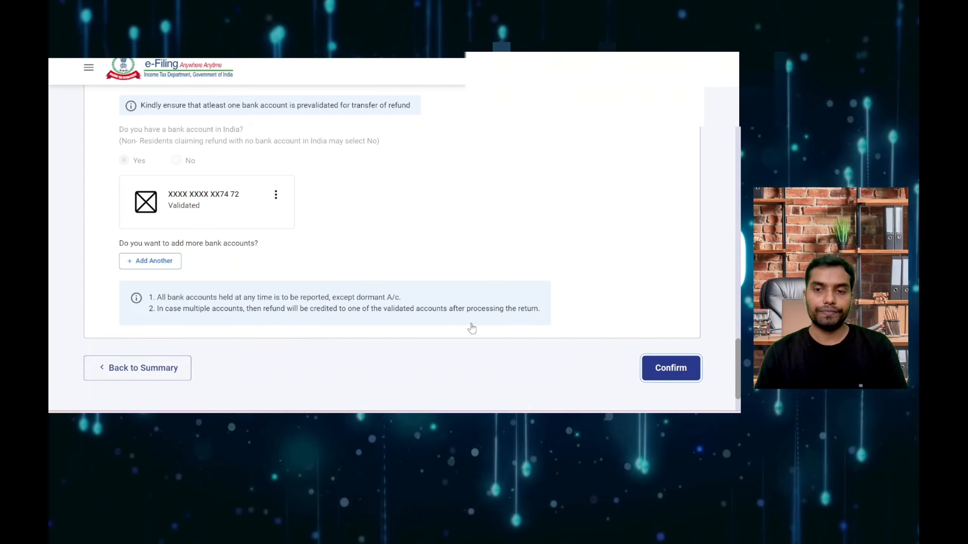
Step: Open Schedule Salary from the Schedules Summary and expand Gross Salary to review the Employer 1 entry
scroll(472, 328, "down", 4)
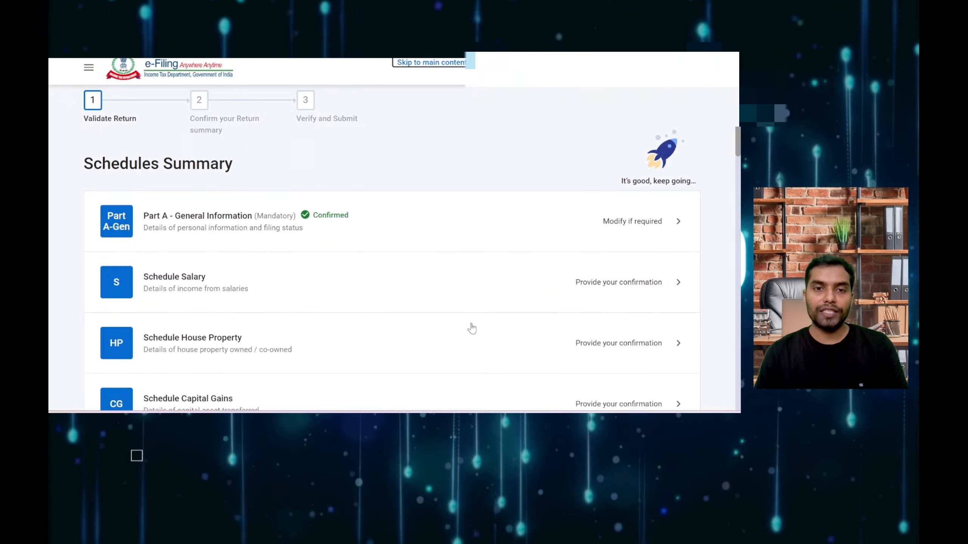
scroll(339, 239, "down", 2)
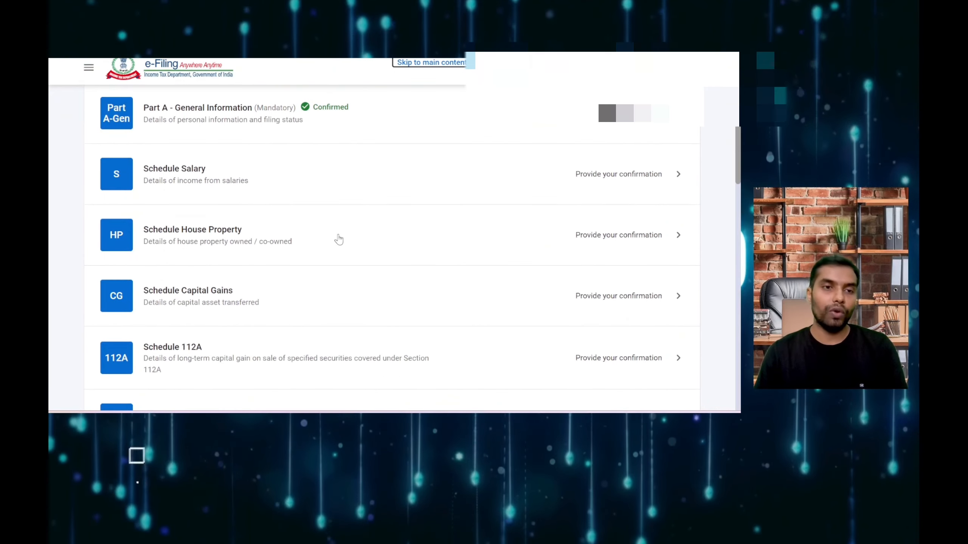
left_click(282, 182)
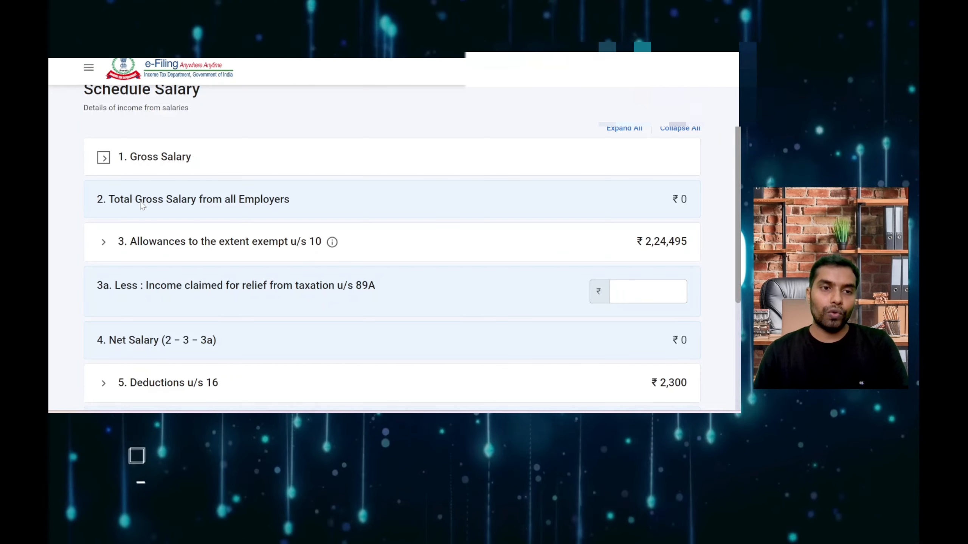
left_click(233, 203)
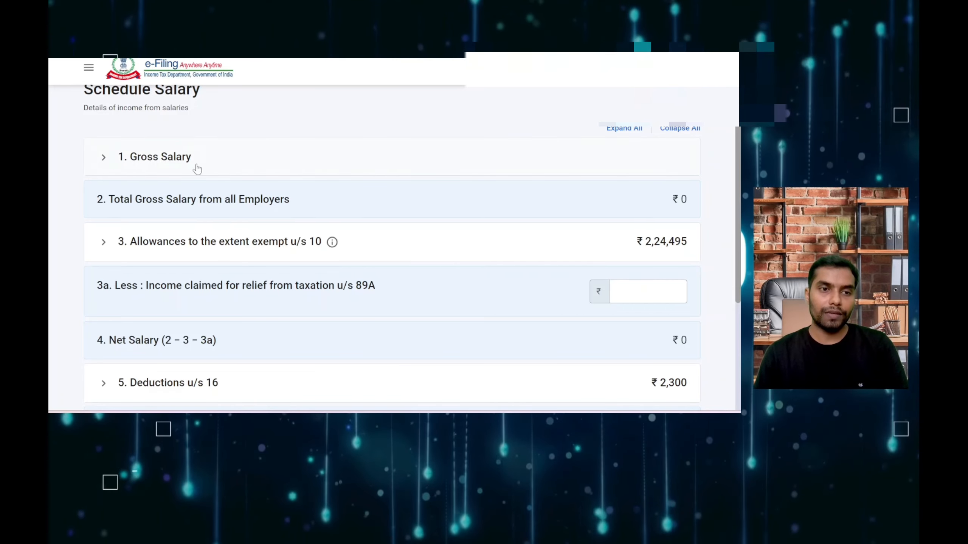
left_click(144, 174)
scroll(145, 219, "down", 6)
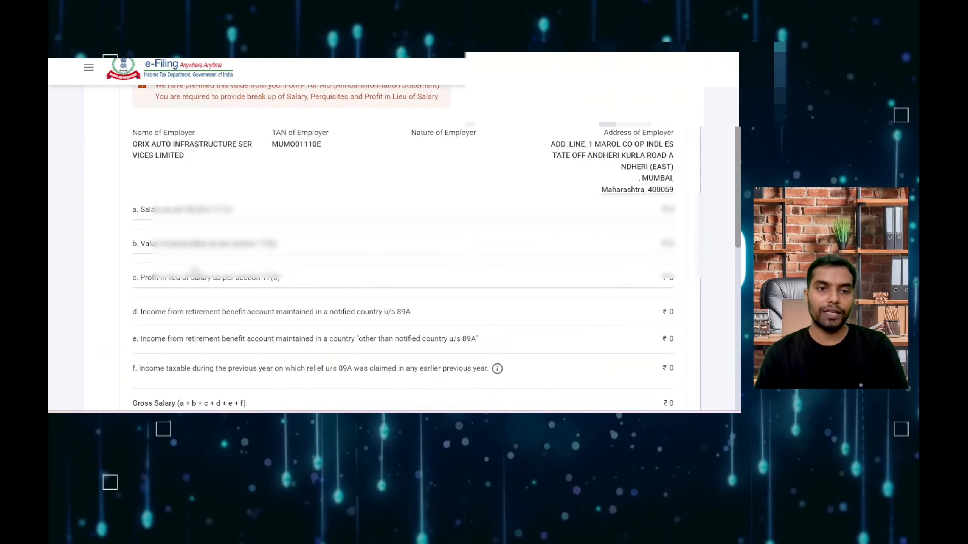
scroll(600, 151, "up", 6)
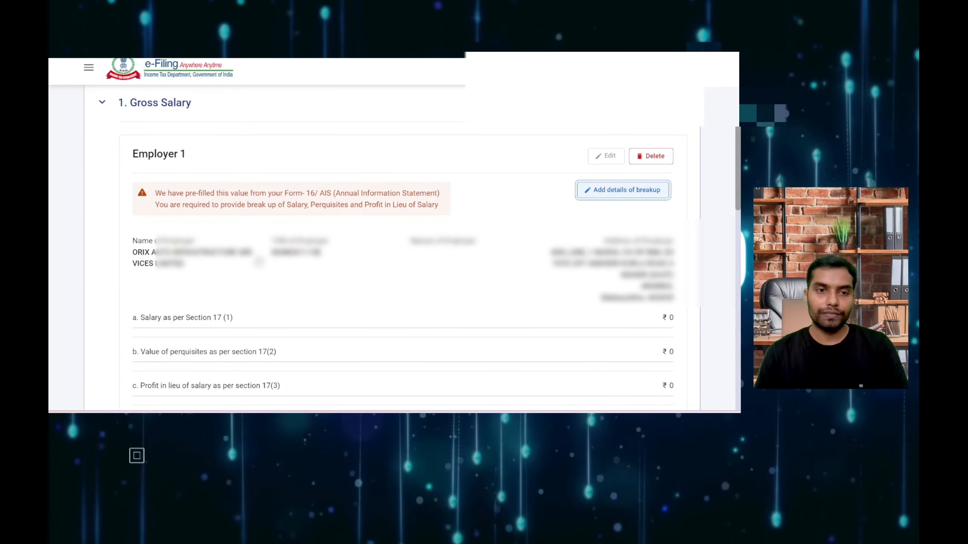
Step: Open the salary breakup for Employer 1 and enter Basic salary of ₹6,25,660 as the nature of salary
left_click(622, 190)
scroll(260, 261, "down", 10)
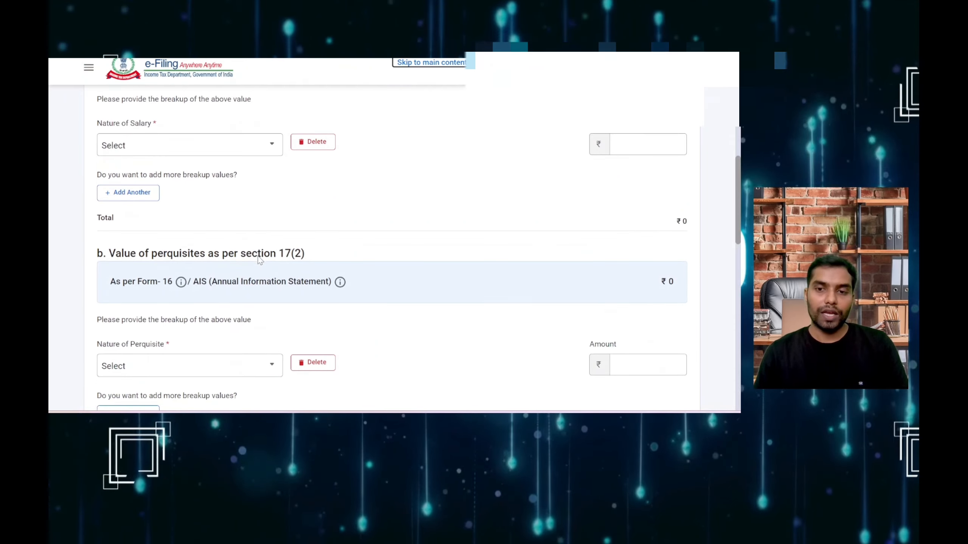
left_click(188, 146)
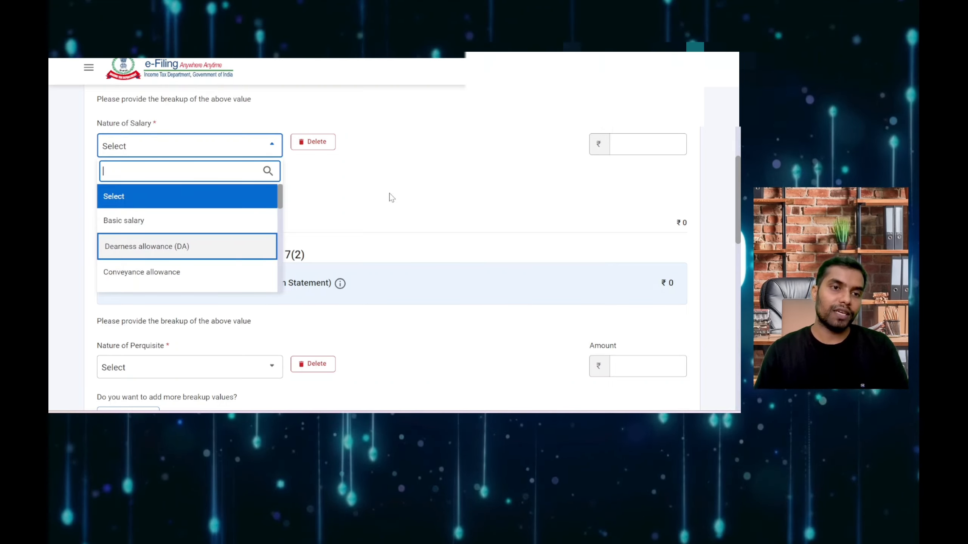
left_click(160, 221)
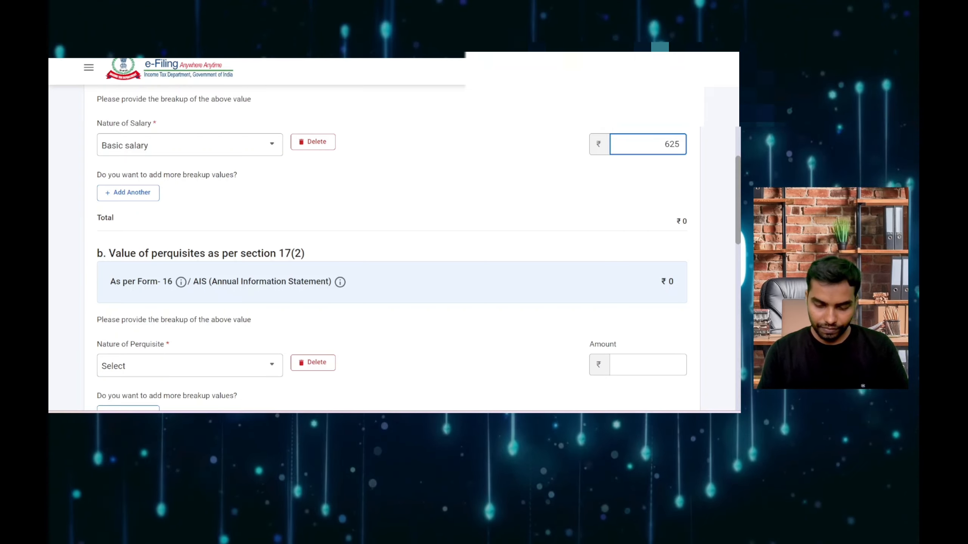
type("625660")
key("Tab")
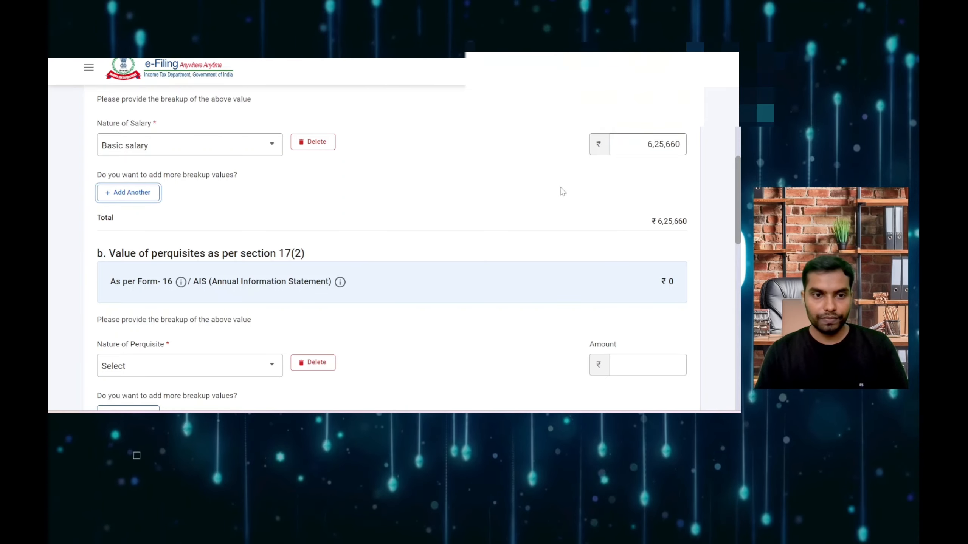
Step: Delete the empty breakup entries for perquisites under section 17(2) and for profit in lieu of salary under section 17(3)
scroll(525, 216, "down", 3)
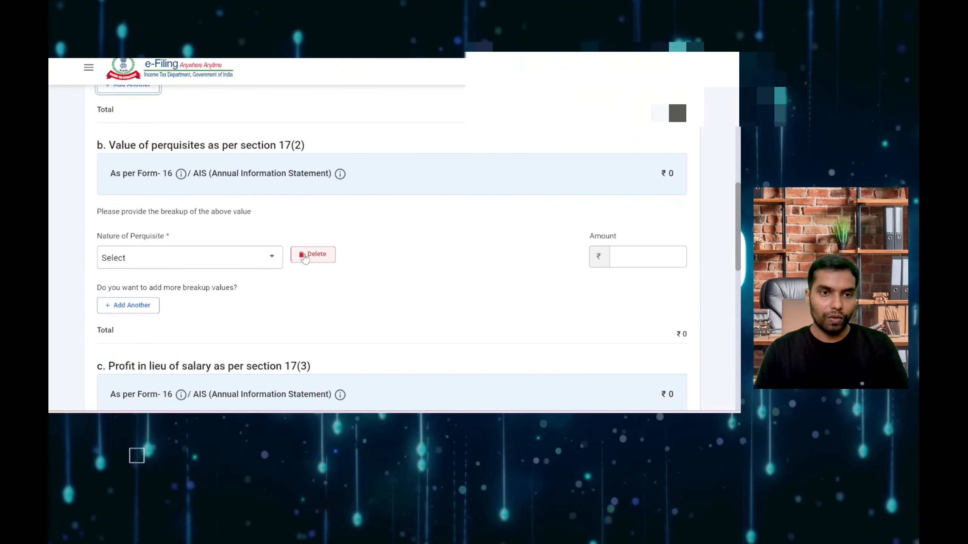
scroll(200, 234, "down", 5)
scroll(200, 234, "up", 2)
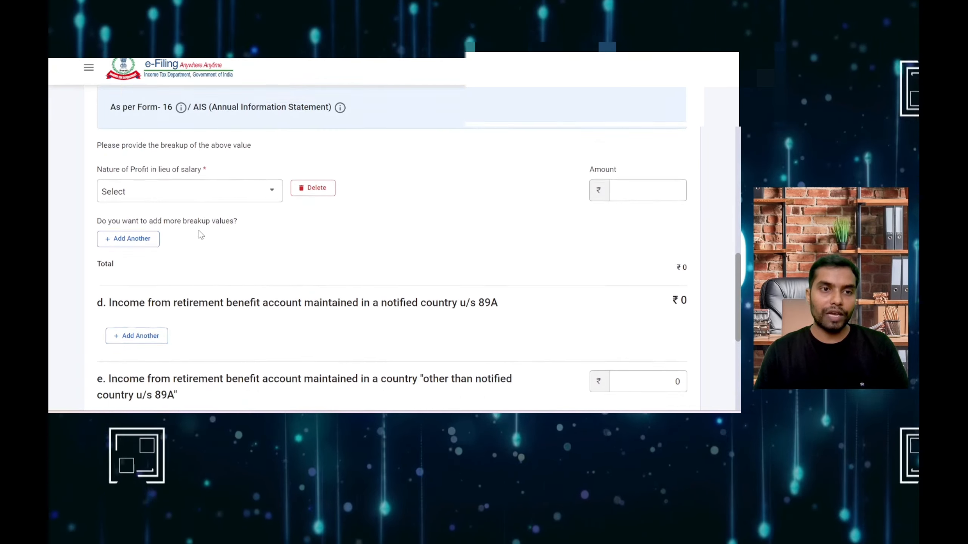
left_click(206, 212)
scroll(427, 233, "down", 3)
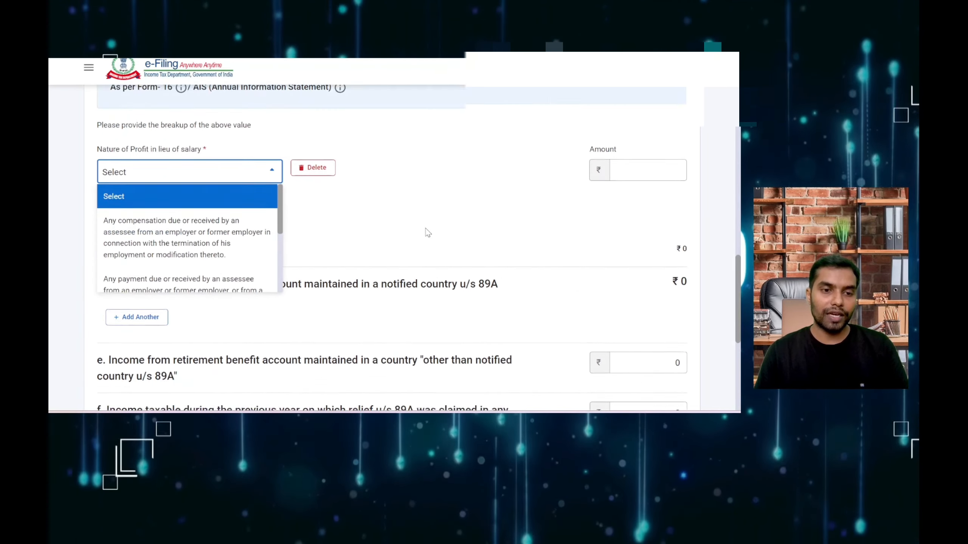
scroll(427, 233, "up", 7)
scroll(427, 233, "down", 2)
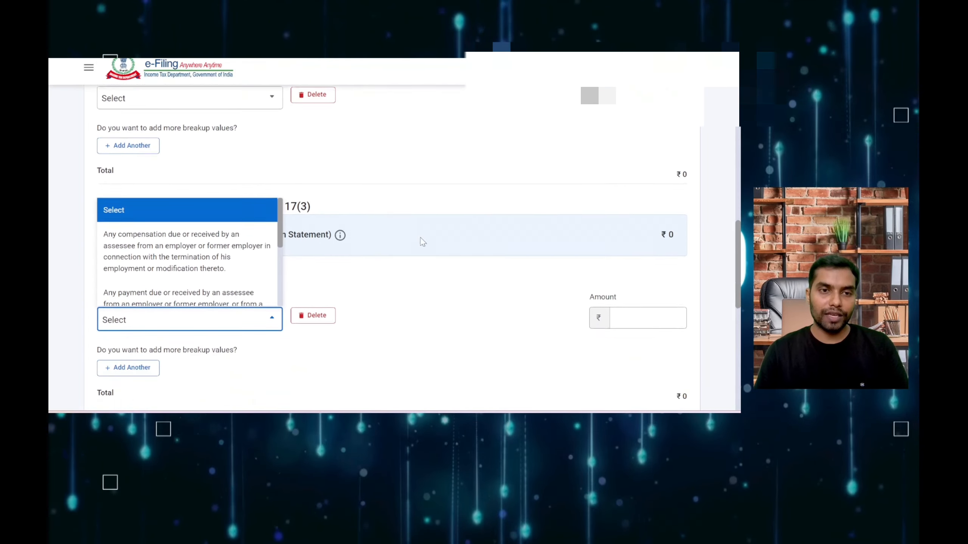
left_click(313, 93)
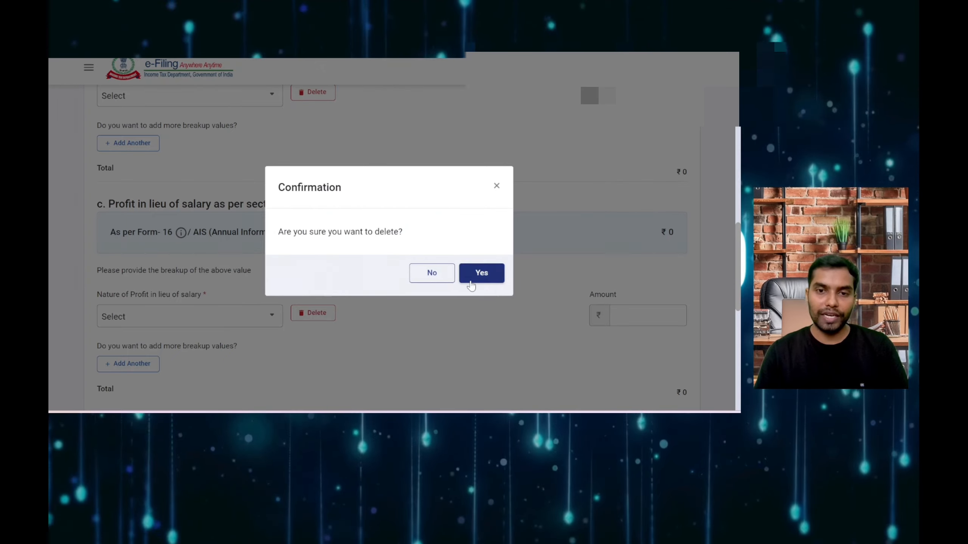
left_click(477, 277)
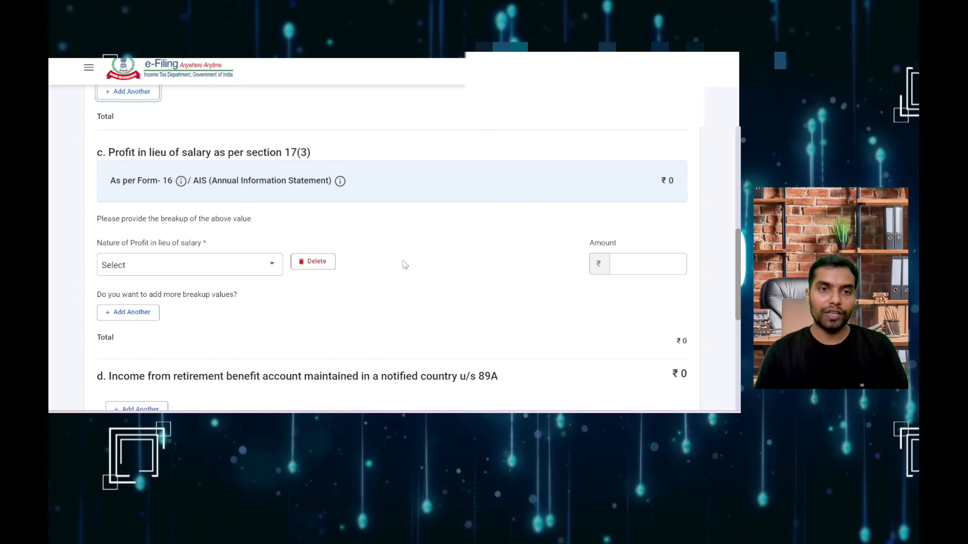
left_click(322, 264)
left_click(486, 274)
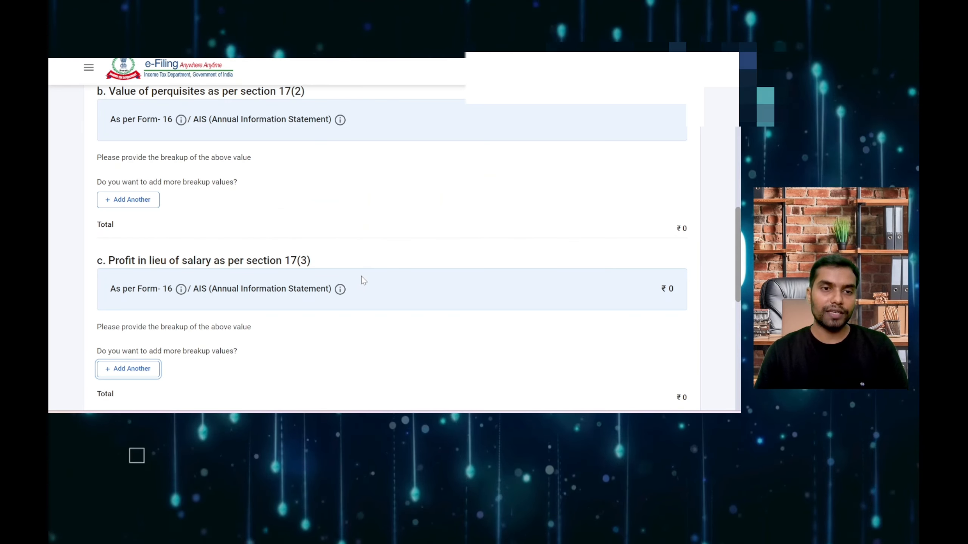
Step: Examine the nature-of-salary options available for the section 17(1) salary breakup
scroll(361, 278, "up", 4)
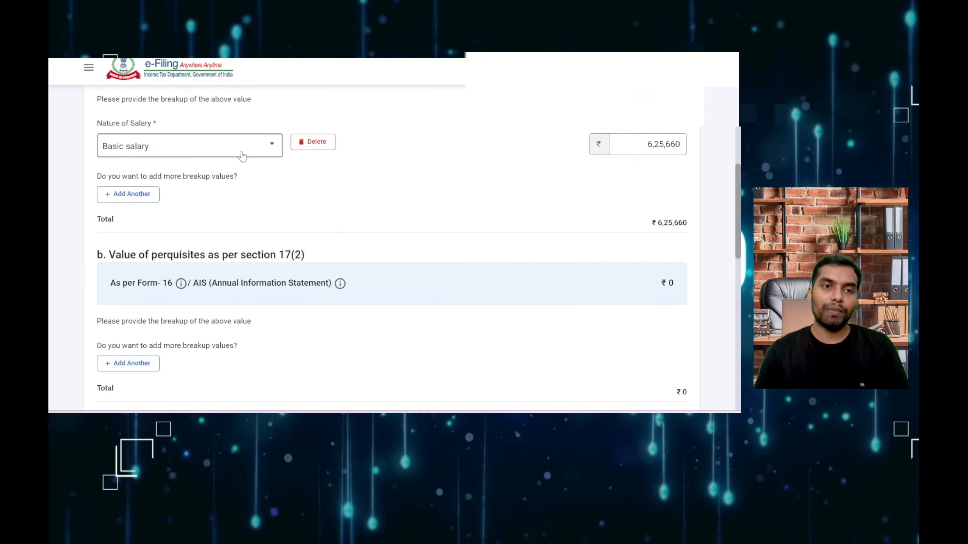
left_click(244, 139)
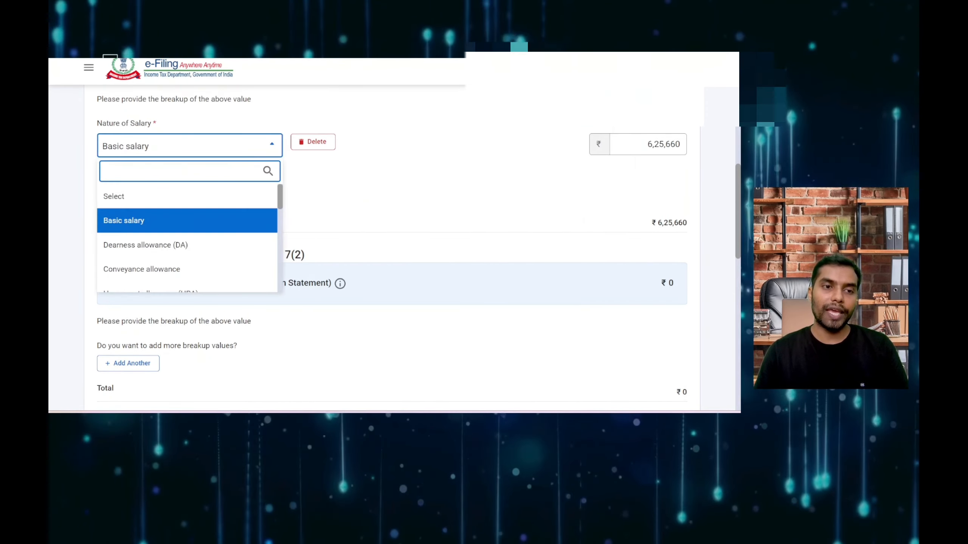
left_click(391, 208)
Step: Set the nature of employer to Others and save Employer 1's salary details
scroll(391, 208, "down", 4)
scroll(392, 207, "down", 10)
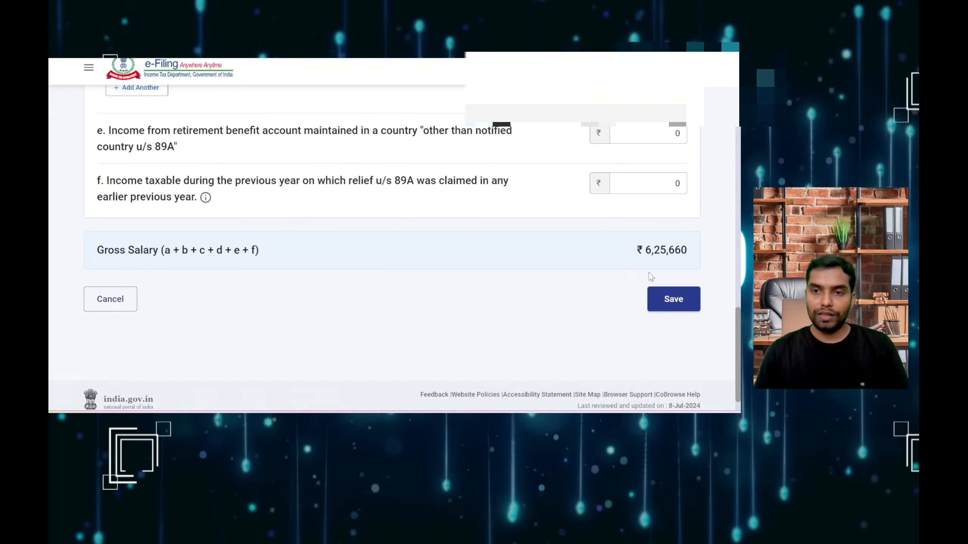
left_click(672, 299)
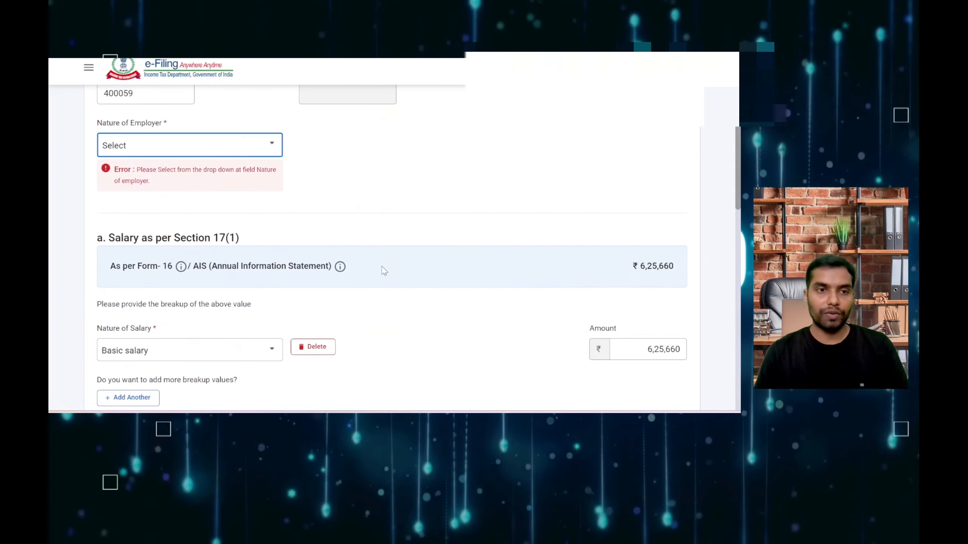
left_click(182, 145)
scroll(181, 212, "down", 5)
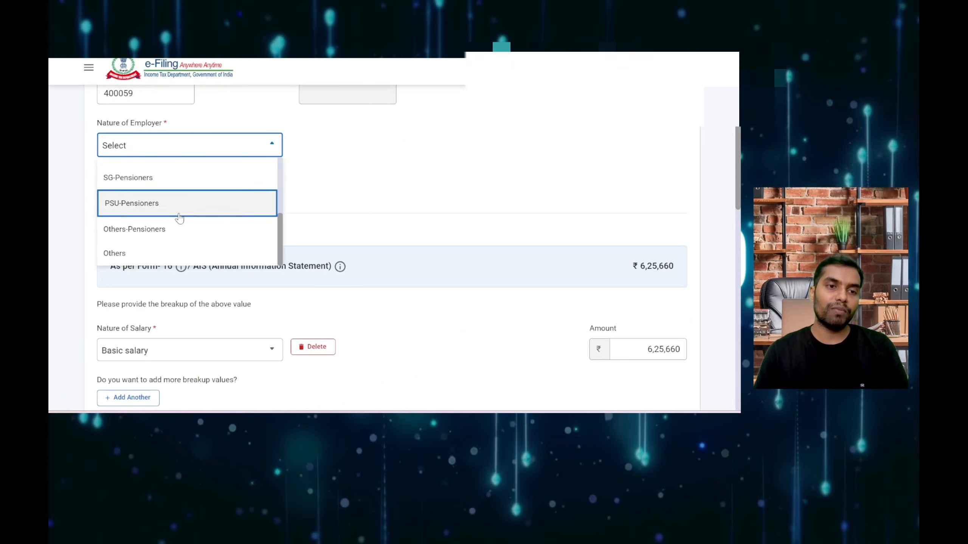
scroll(160, 228, "up", 5)
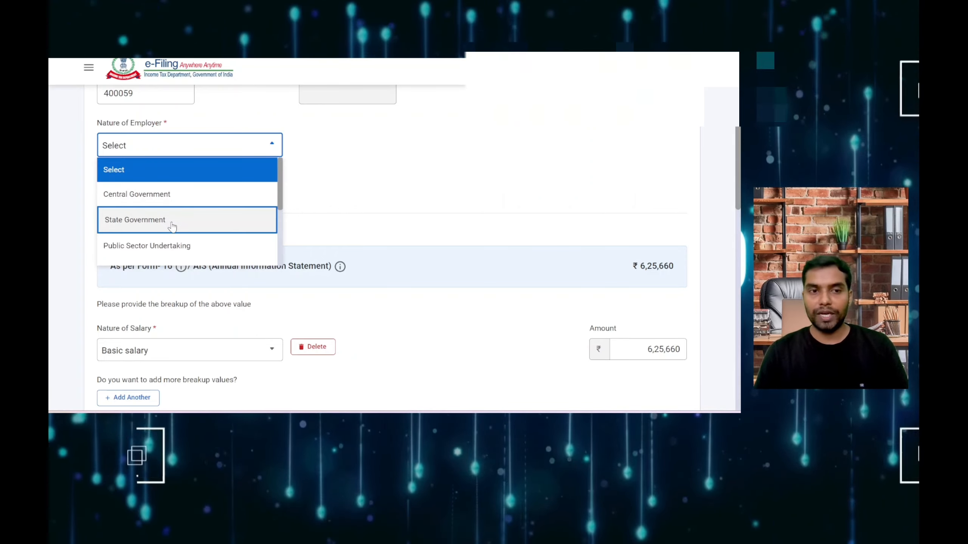
scroll(171, 223, "down", 2)
scroll(183, 189, "down", 2)
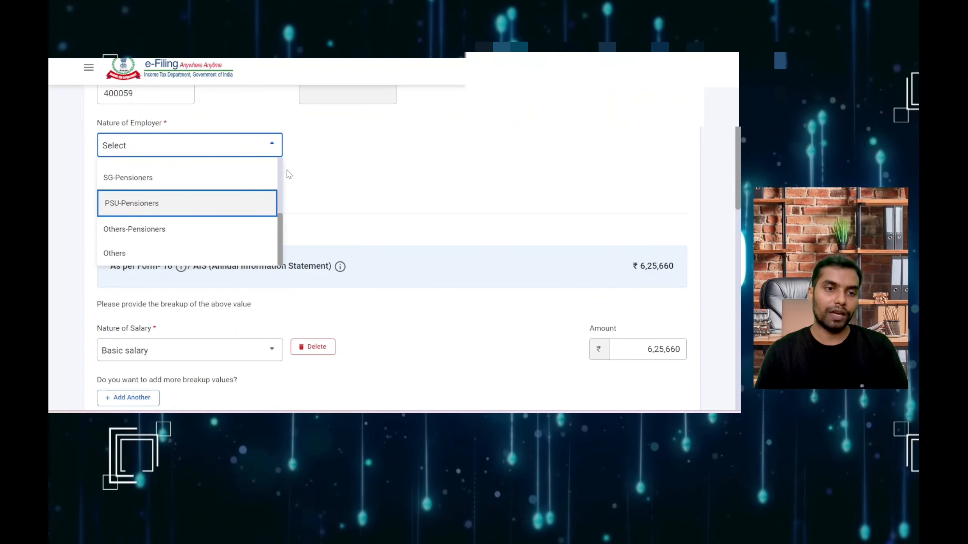
left_click(152, 258)
scroll(397, 217, "down", 10)
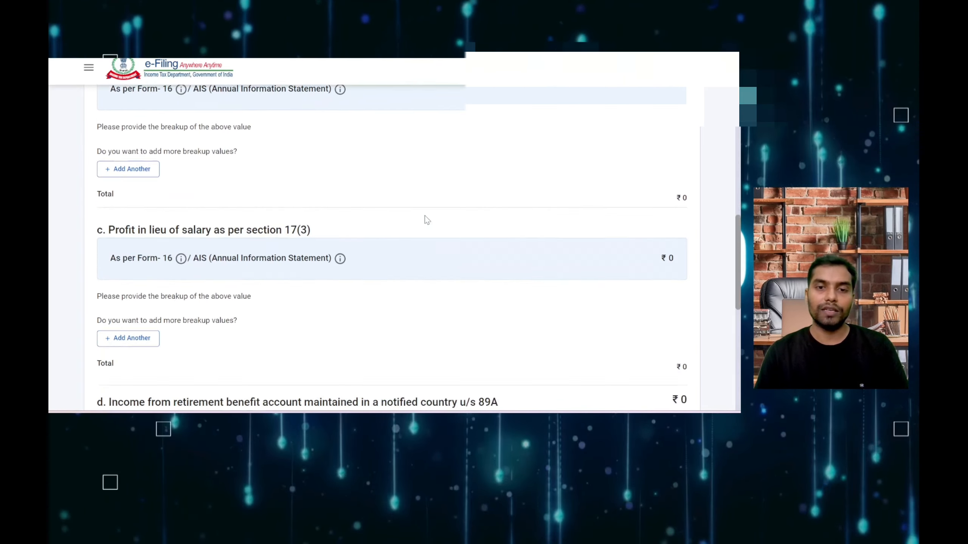
left_click(670, 267)
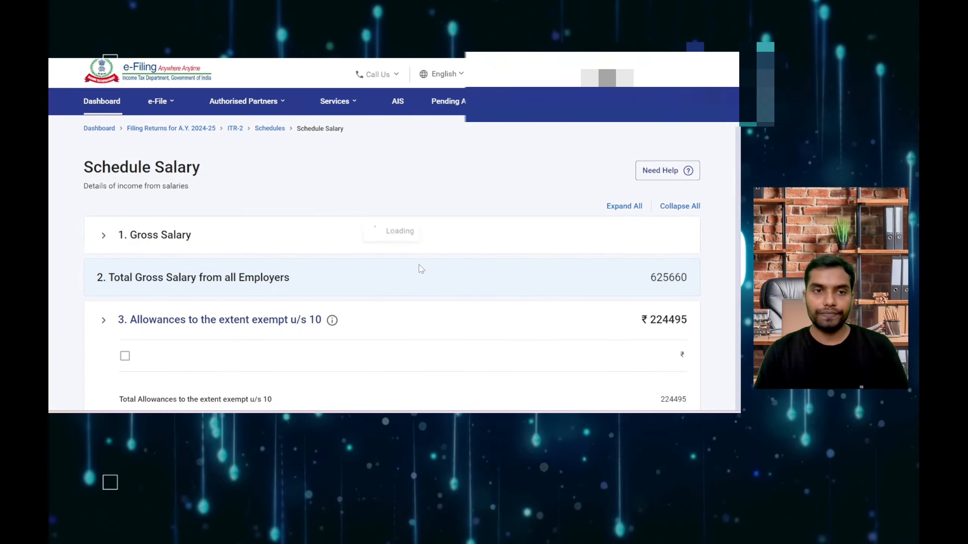
Step: Review the gross salary breakup and the itemised allowances exempt under section 10 in Schedule Salary
scroll(534, 283, "down", 10)
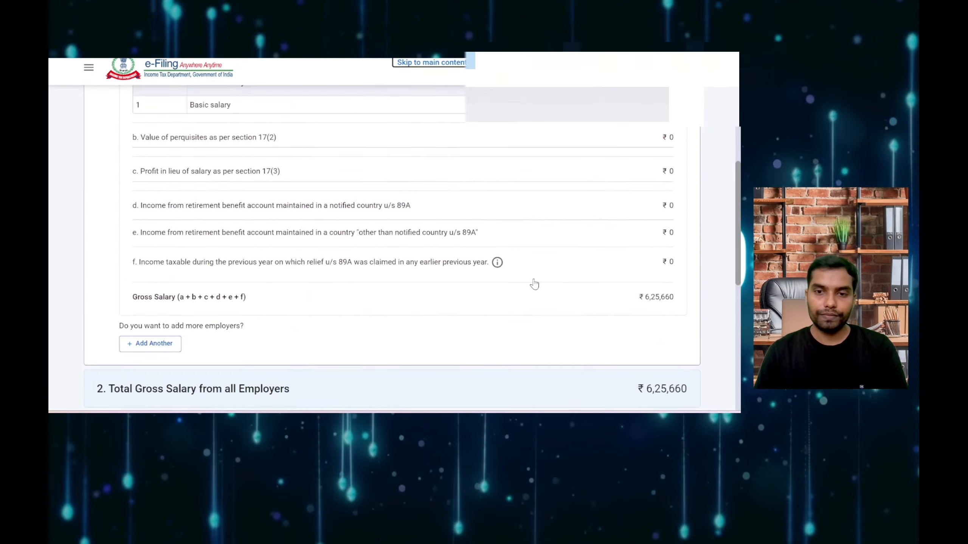
scroll(534, 284, "down", 3)
scroll(534, 282, "down", 5)
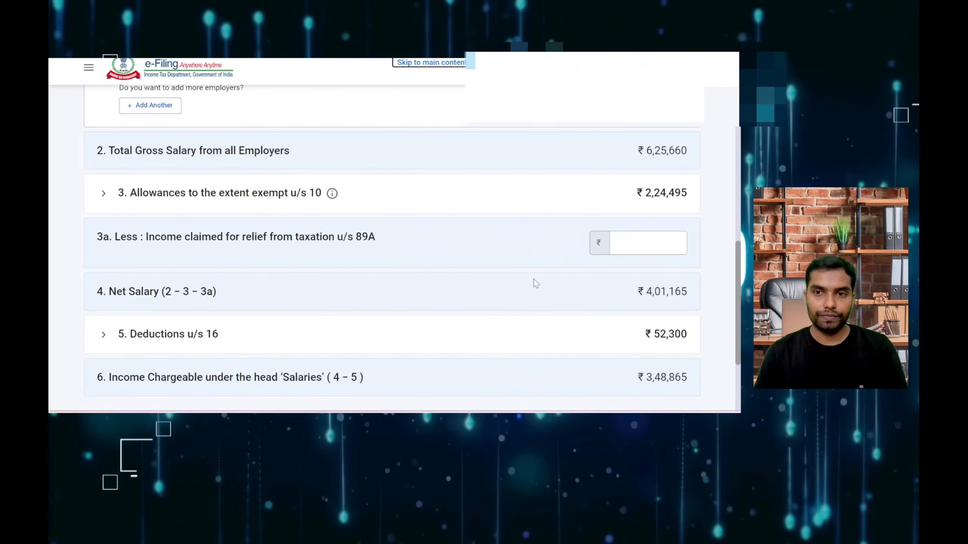
left_click(109, 159)
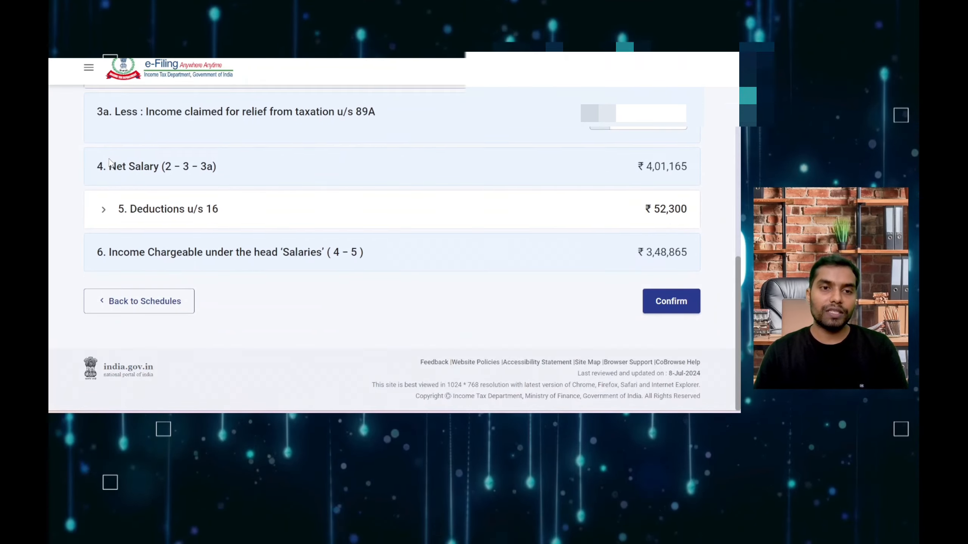
scroll(198, 208, "up", 4)
scroll(206, 208, "up", 4)
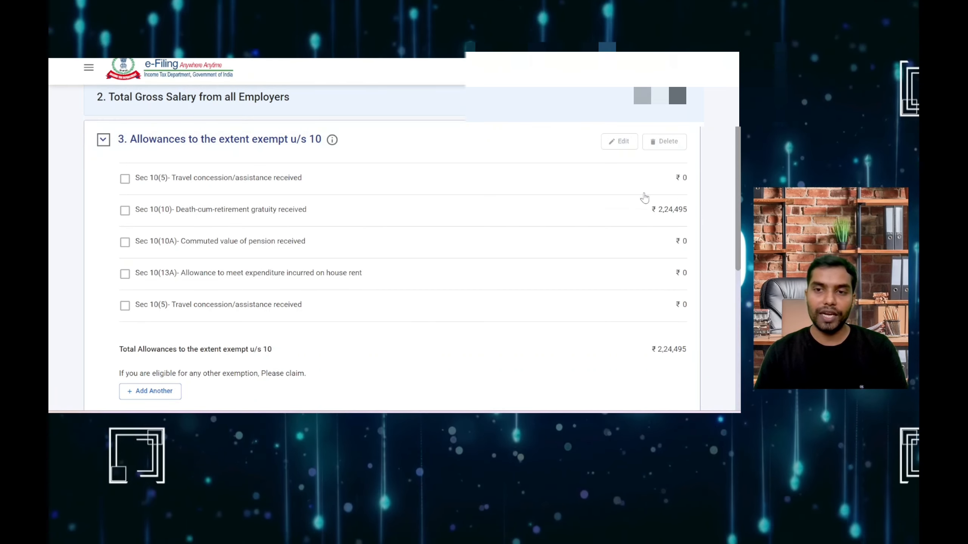
left_click(103, 140)
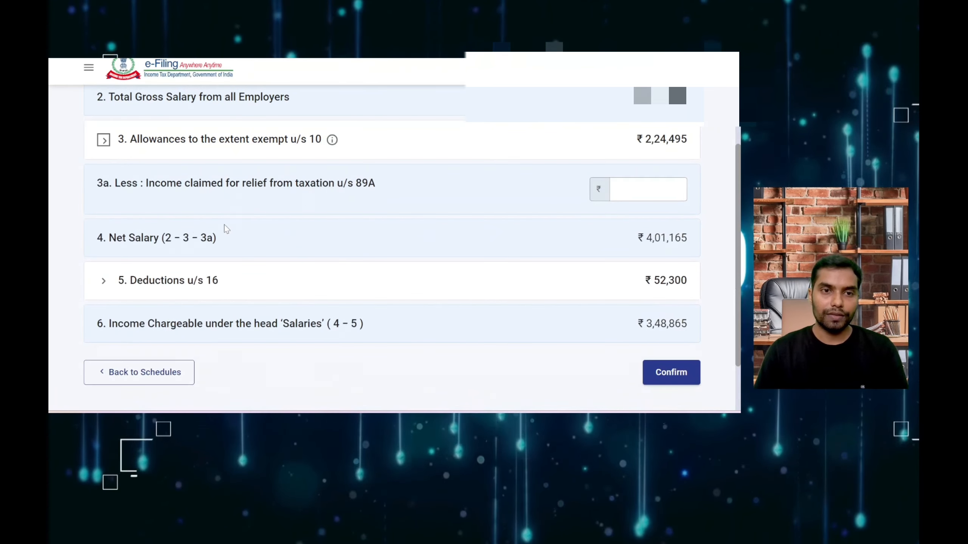
Step: Review the standard deduction and professional tax under Deductions u/s 16, and confirm Schedule Salary
scroll(249, 229, "down", 2)
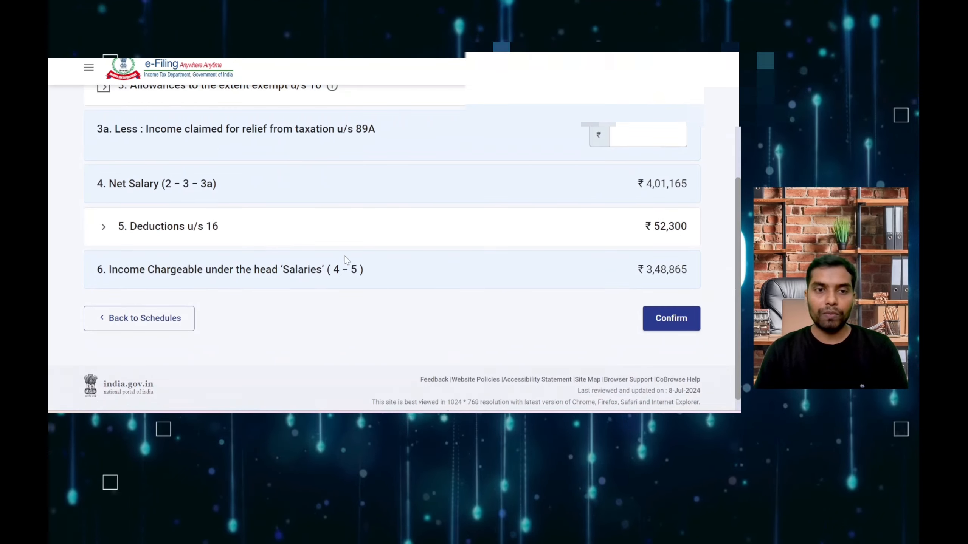
left_click(171, 233)
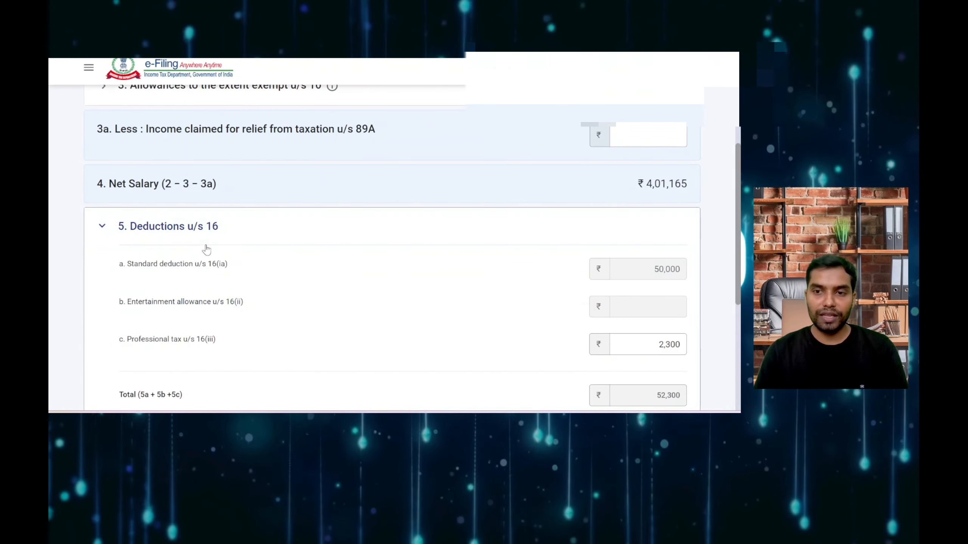
scroll(211, 249, "down", 4)
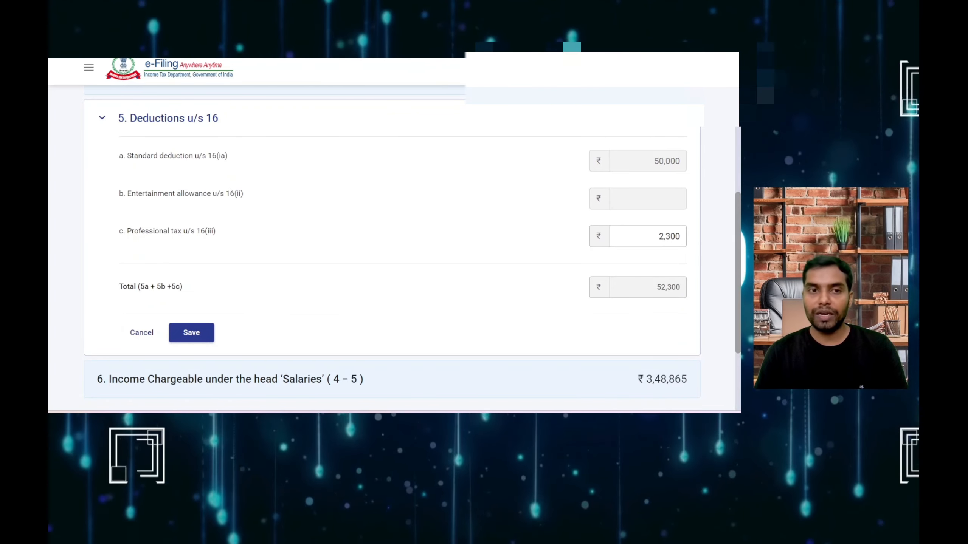
left_click(570, 302)
scroll(412, 205, "up", 3)
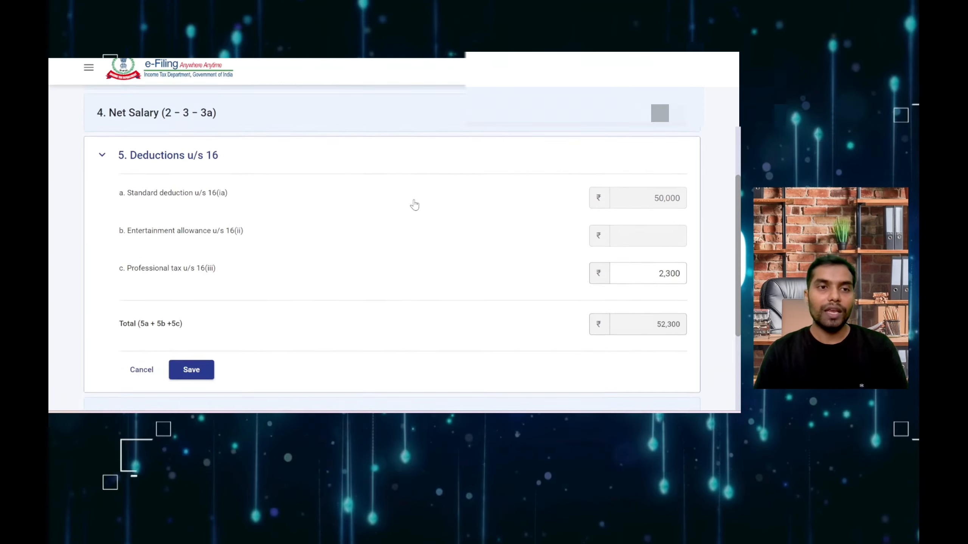
left_click(103, 228)
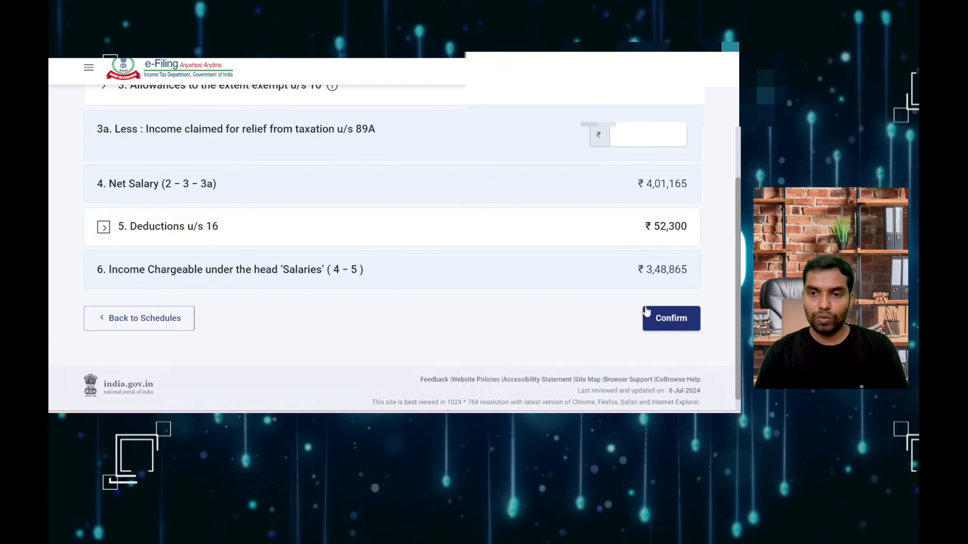
left_click(678, 322)
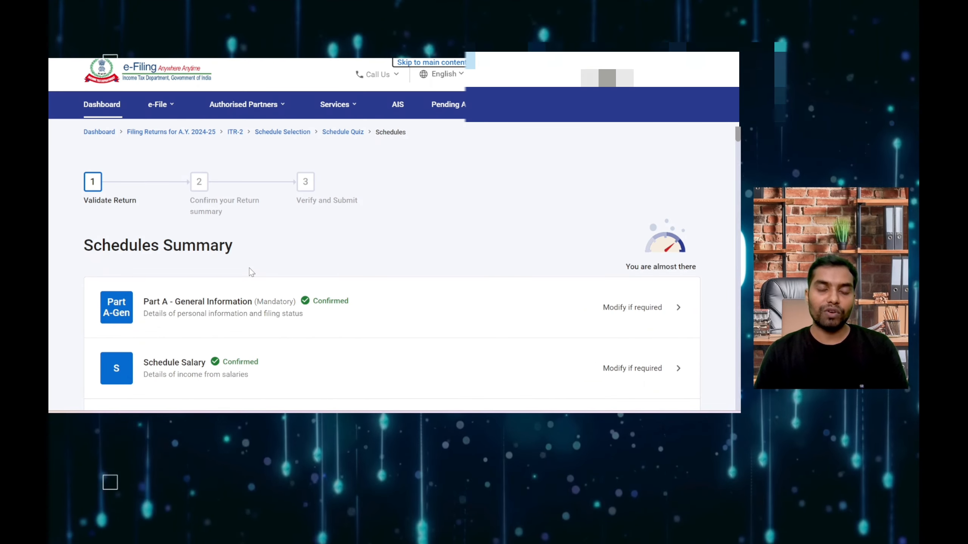
Step: Open Schedule House Property from the Schedules Summary and start adding a house property
scroll(251, 272, "down", 2)
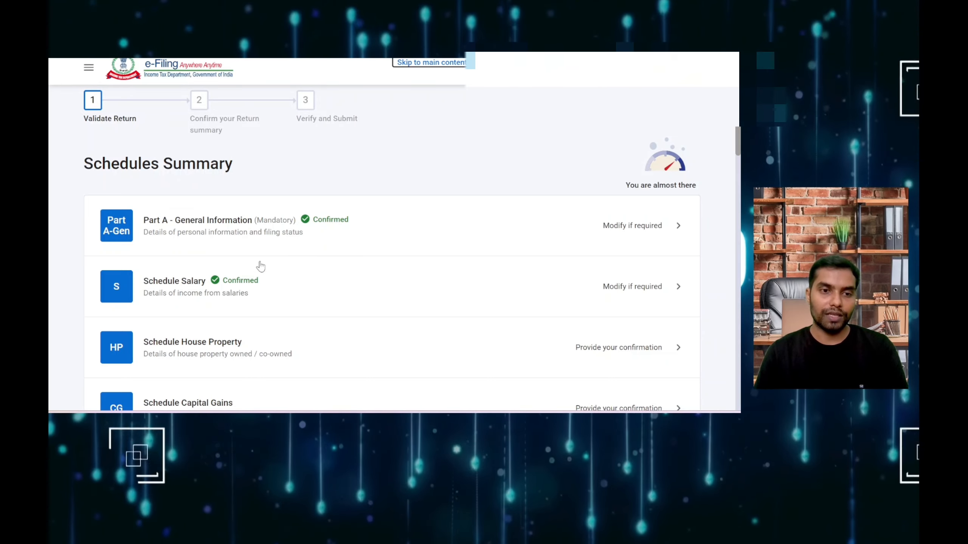
scroll(277, 258, "down", 3)
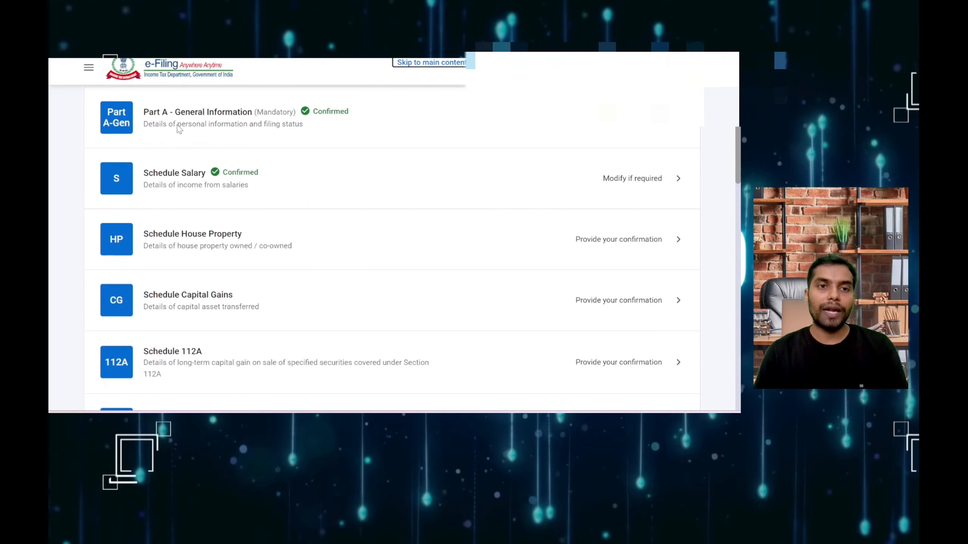
scroll(375, 141, "down", 1)
scroll(365, 134, "down", 1)
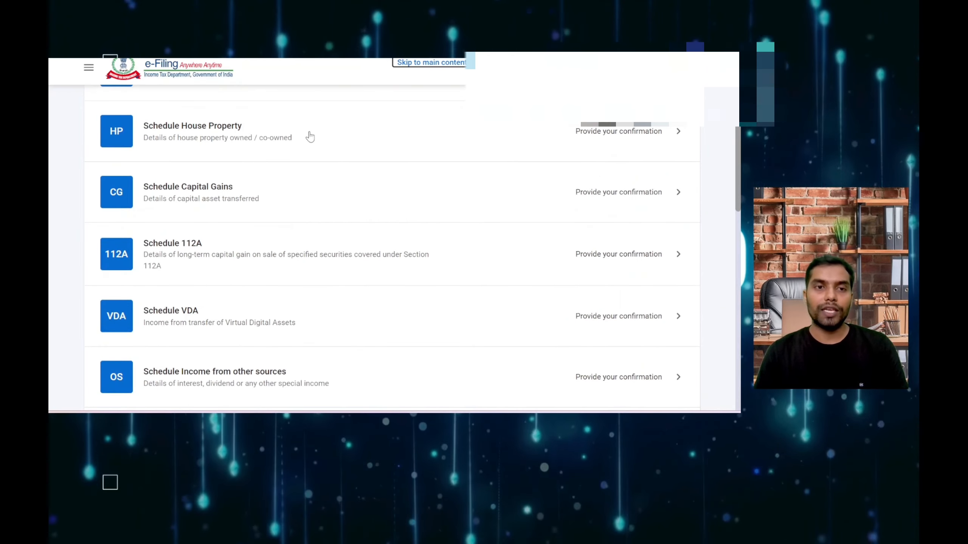
left_click(310, 136)
scroll(310, 136, "down", 3)
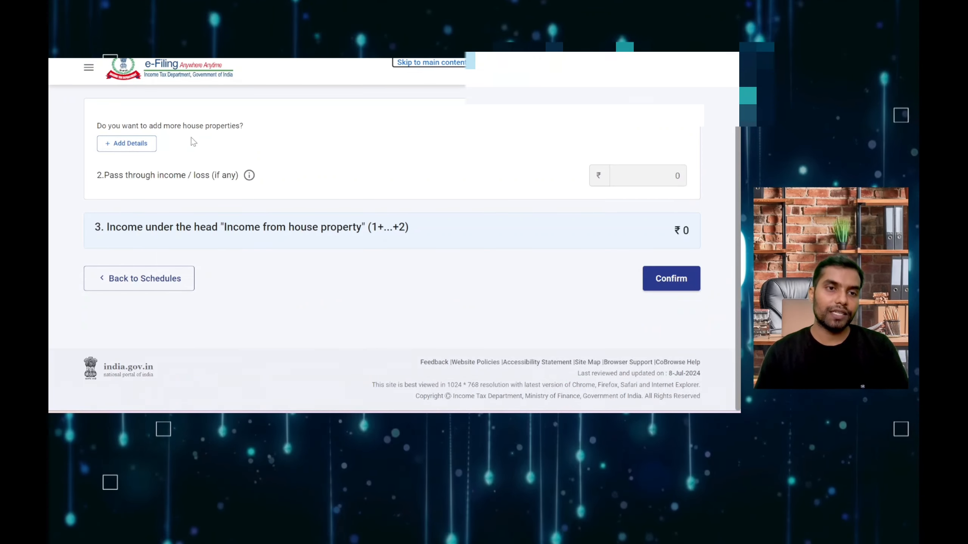
left_click(121, 144)
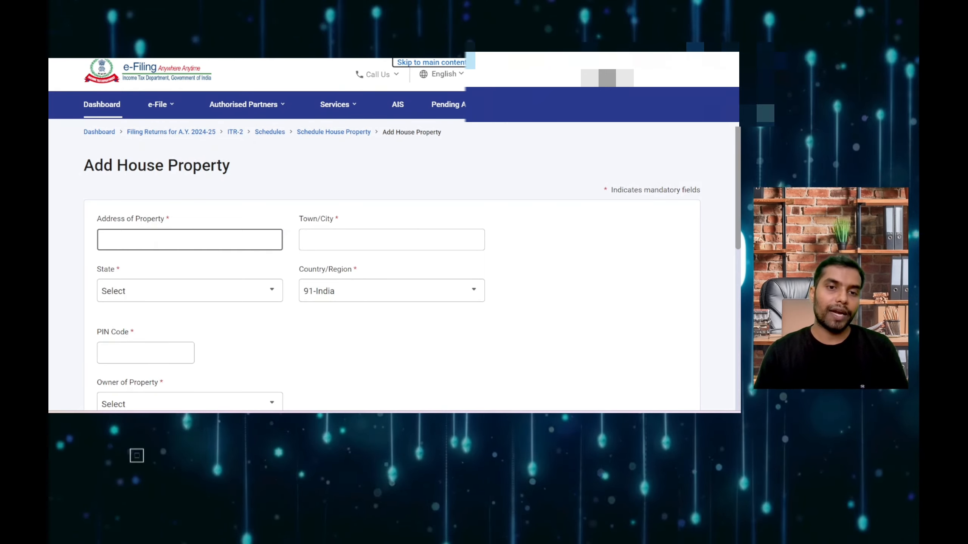
Step: Examine the required address fields and the Owner of Property options in the house property form
scroll(281, 251, "down", 2)
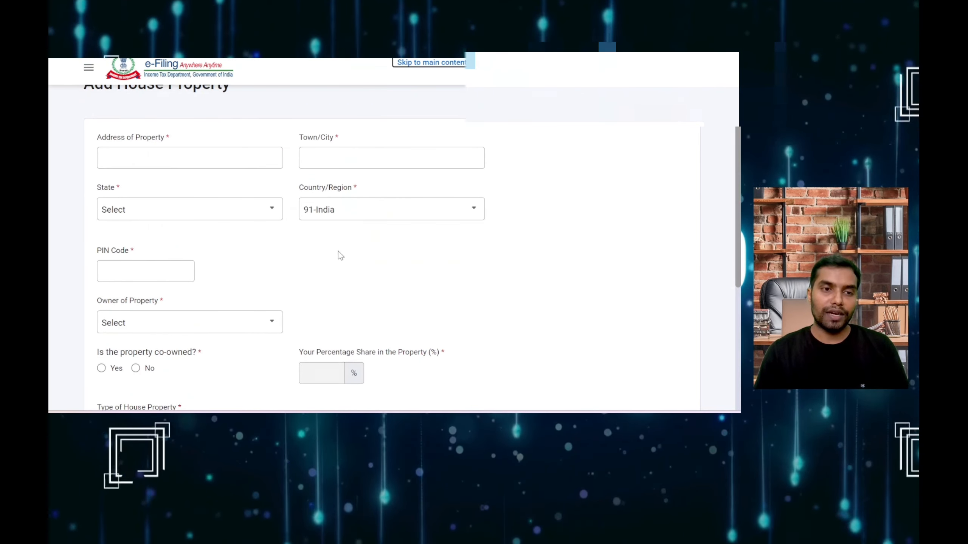
scroll(183, 250, "down", 2)
left_click(193, 262)
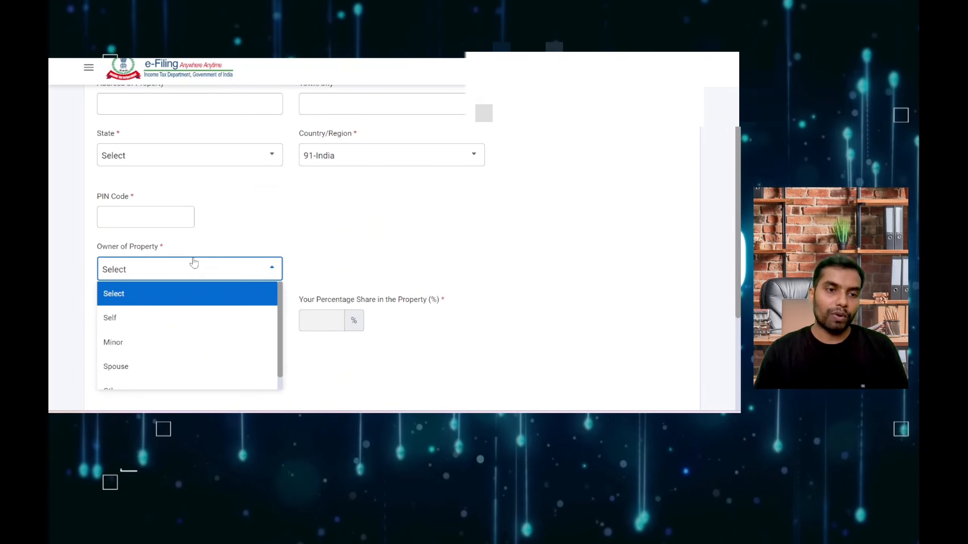
scroll(177, 324, "down", 4)
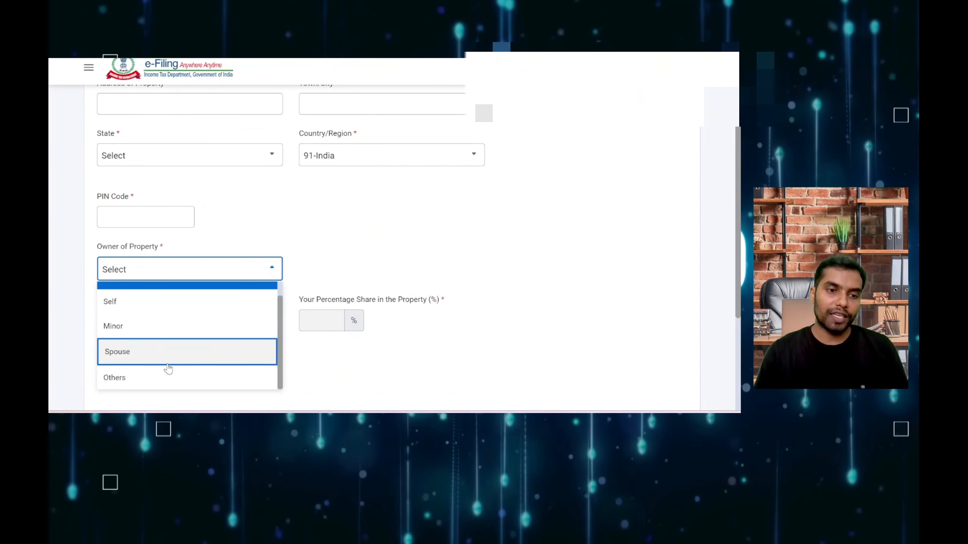
left_click(288, 174)
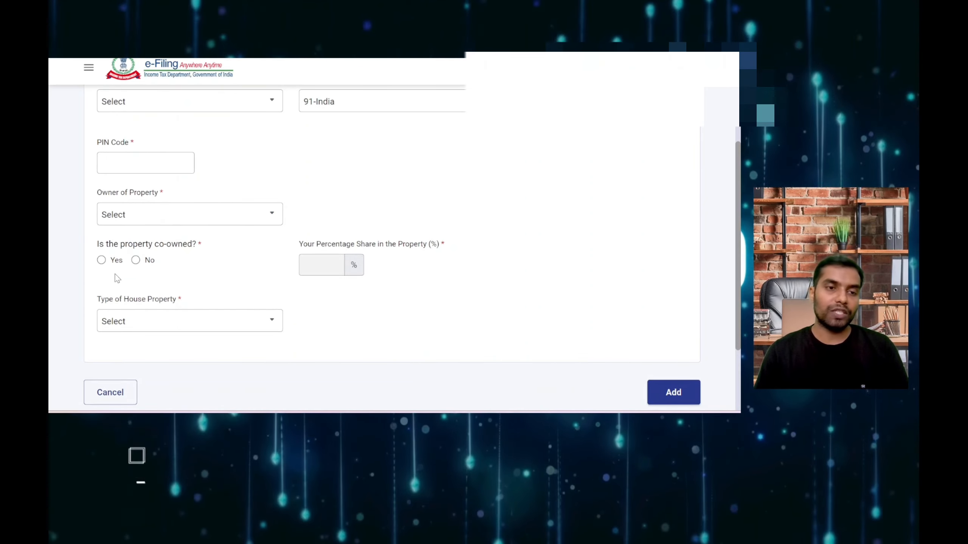
Step: Mark the house property as not co-owned and set its type to Self occupied, checking the borrowed-capital interest field
left_click(101, 260)
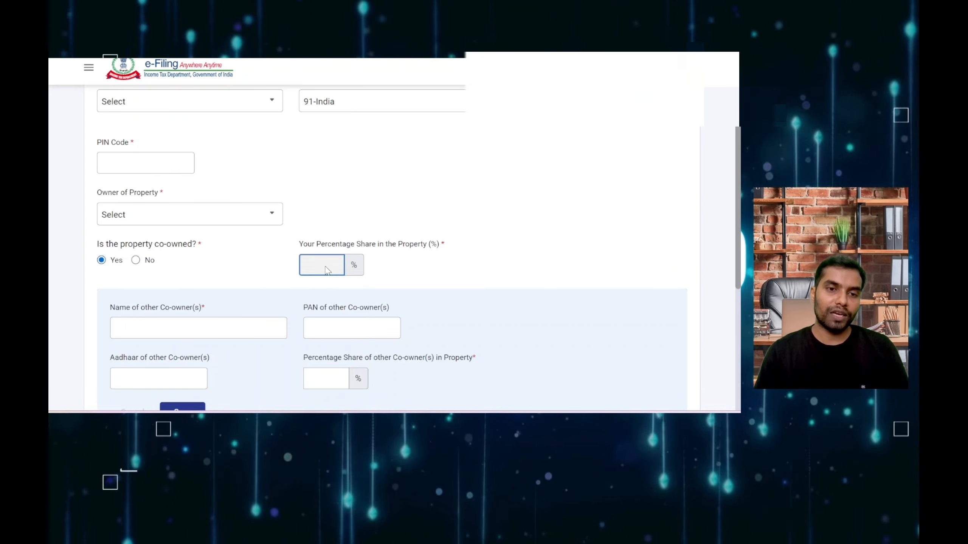
left_click(136, 260)
scroll(210, 272, "down", 3)
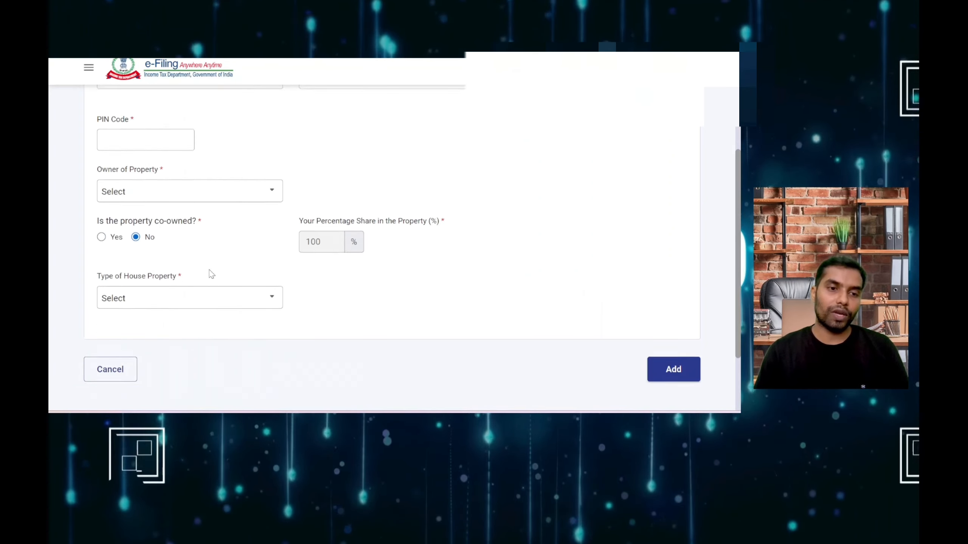
left_click(165, 217)
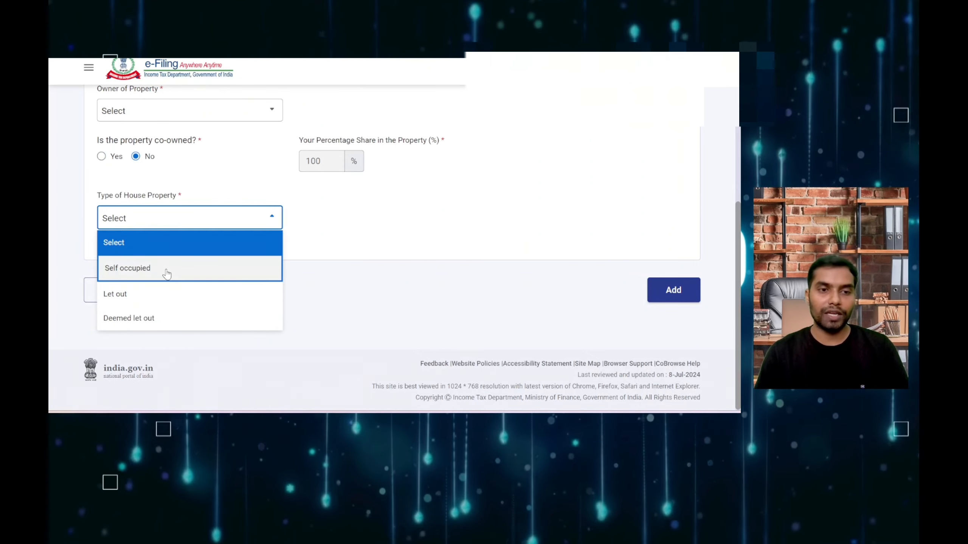
left_click(167, 268)
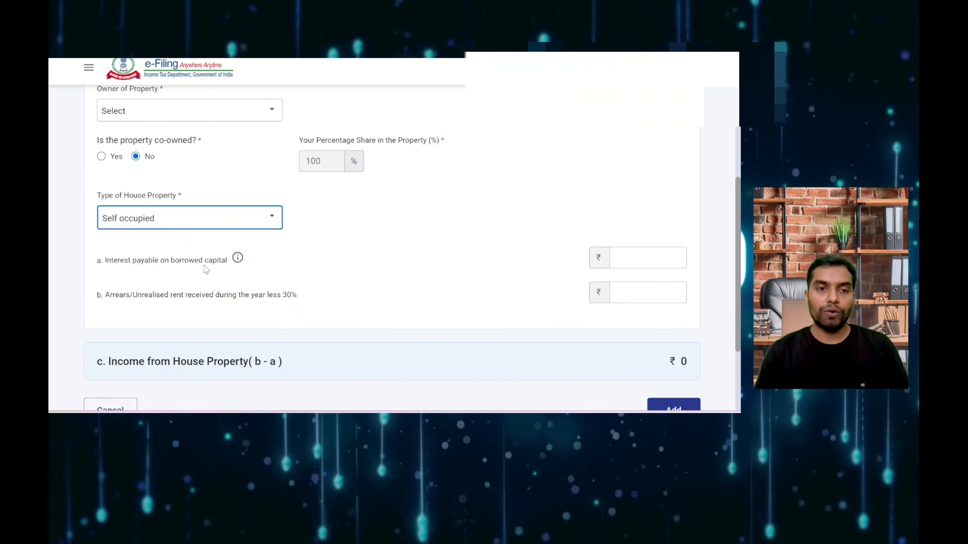
left_click(648, 257)
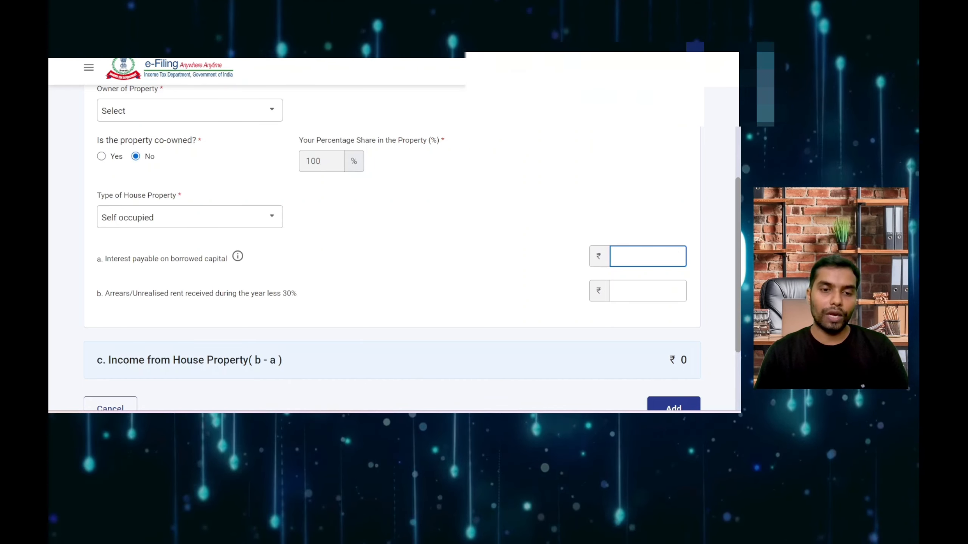
scroll(517, 262, "down", 3)
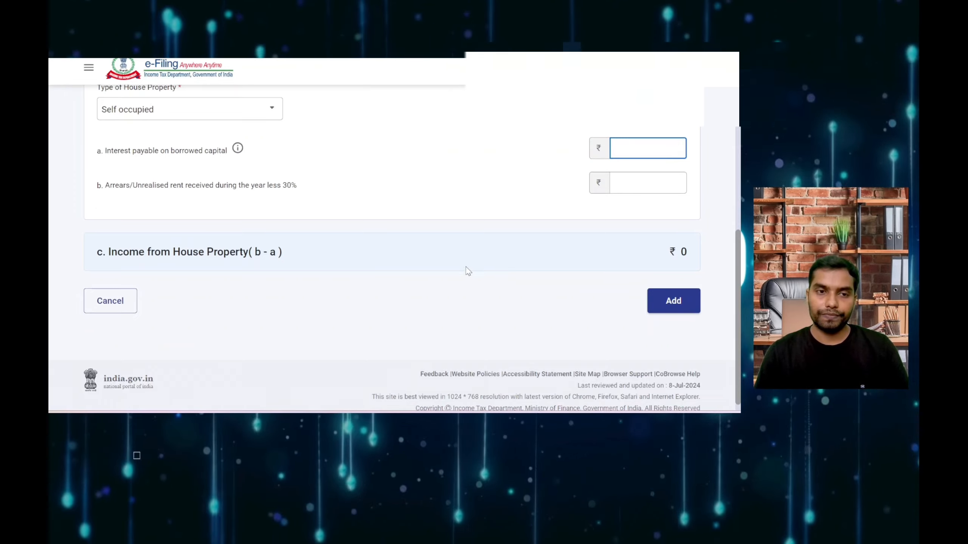
Step: Discard the unfinished house property entry and confirm Schedule House Property without any property details
scroll(429, 274, "up", 3)
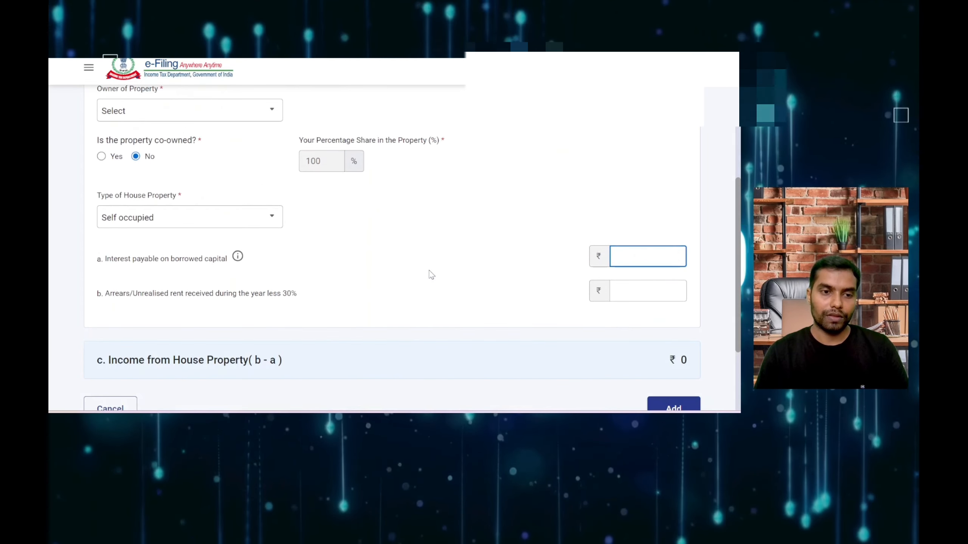
scroll(431, 275, "down", 3)
left_click(98, 304)
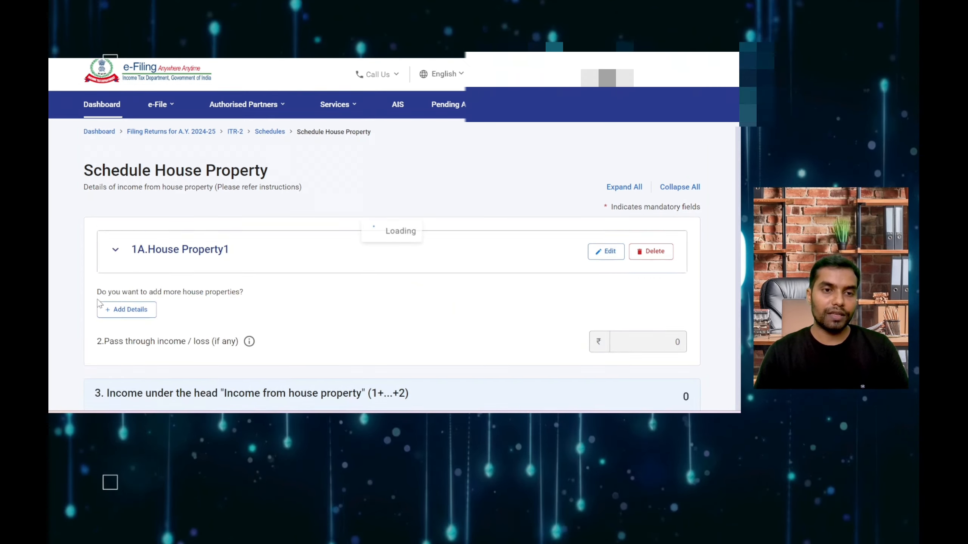
scroll(99, 303, "down", 5)
scroll(97, 300, "up", 3)
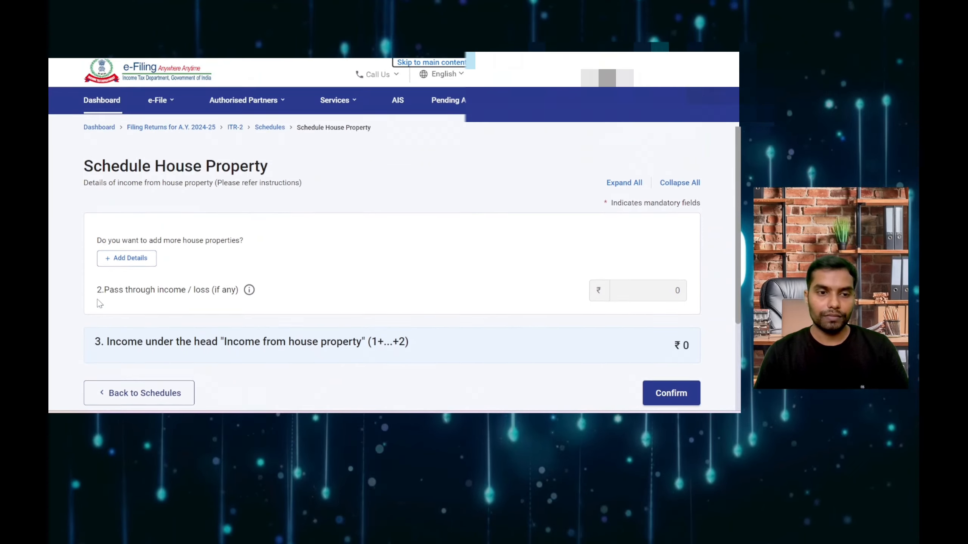
scroll(98, 301, "down", 3)
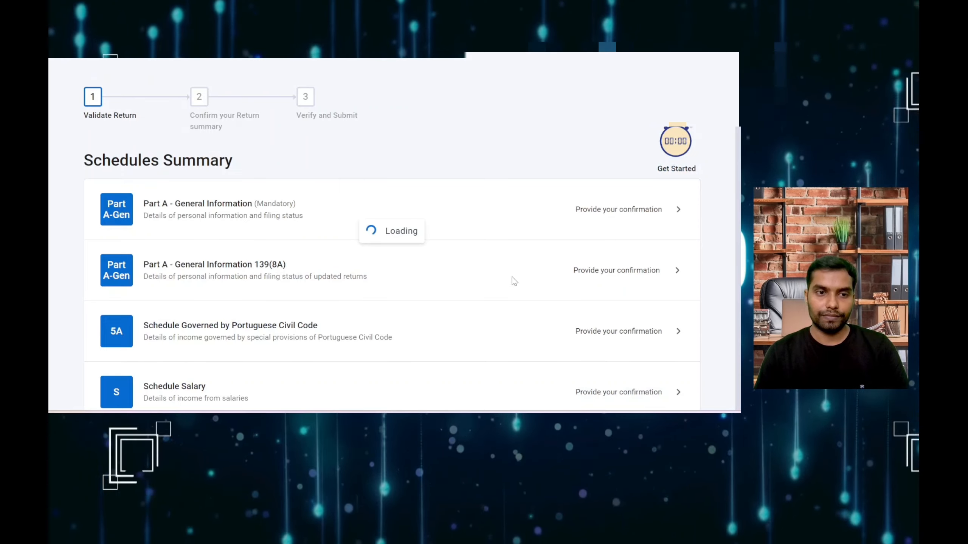
Step: Open Schedule Capital Gains from the Schedules Summary and acknowledge the notice about quarterly interest computation u/s 234C
scroll(513, 282, "down", 3)
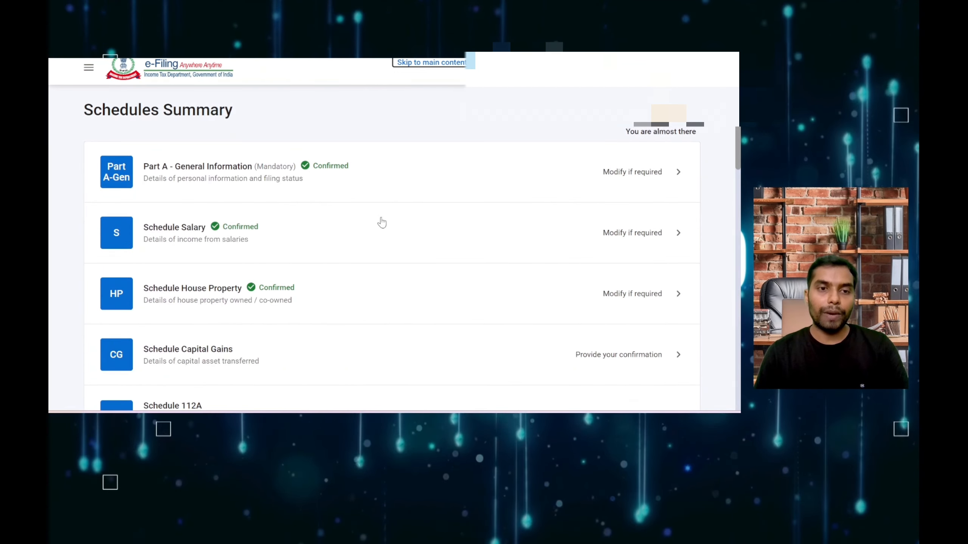
scroll(338, 183, "down", 3)
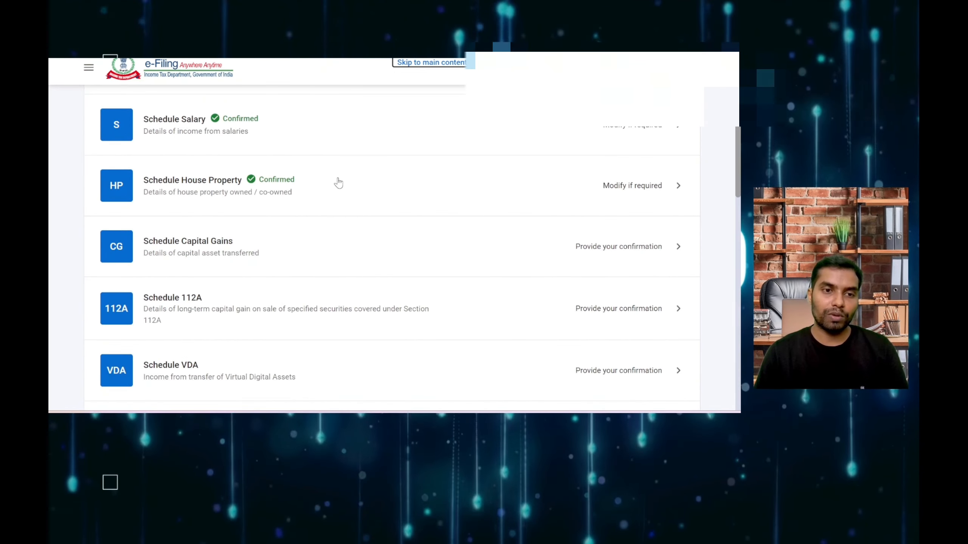
scroll(313, 156, "down", 3)
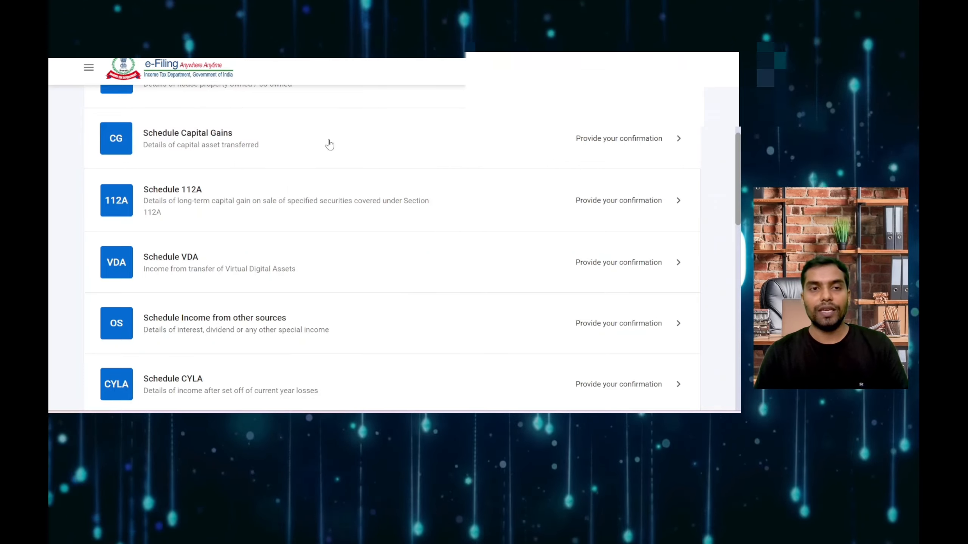
left_click(329, 145)
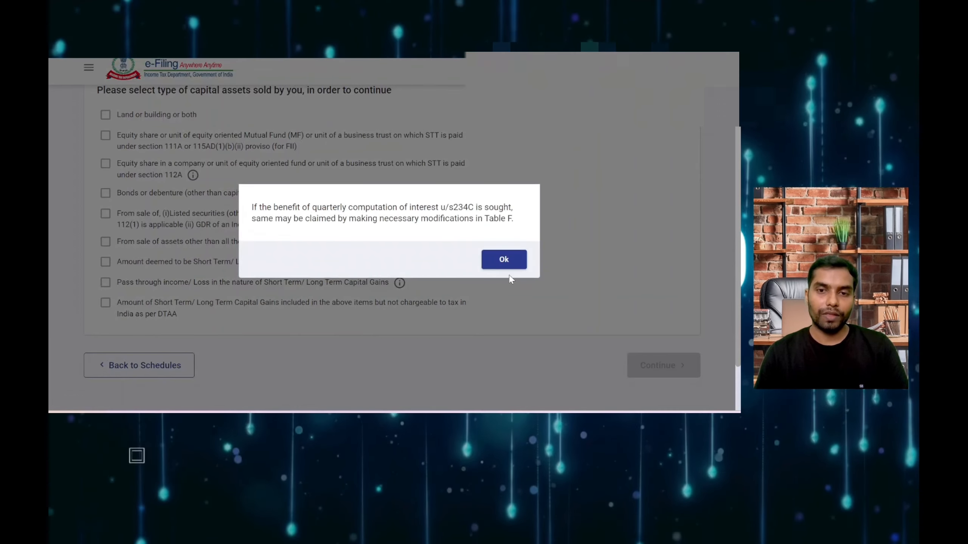
left_click(509, 266)
Step: Select land or building, STT-paid equity under section 111A and STT-paid equity under section 112A as the assets sold, and continue
scroll(114, 173, "up", 2)
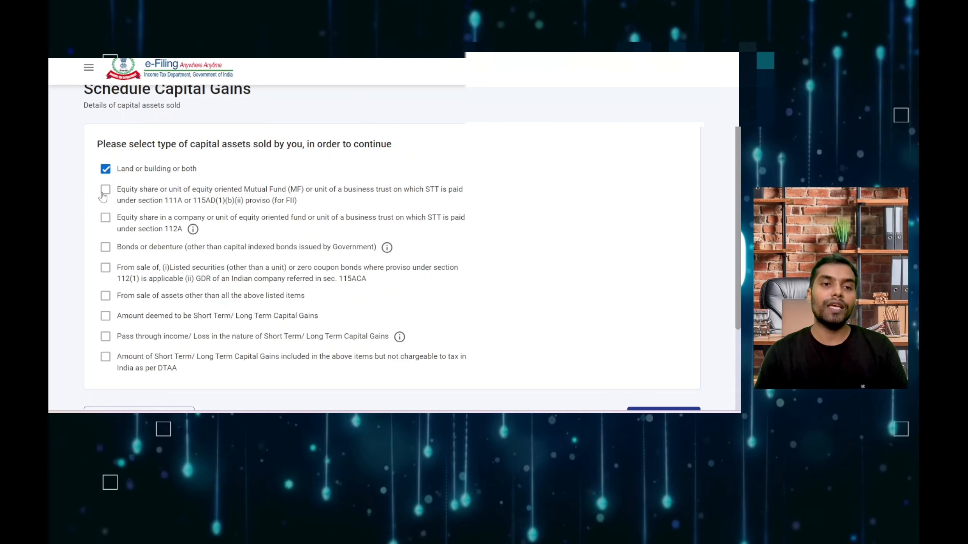
left_click(103, 193)
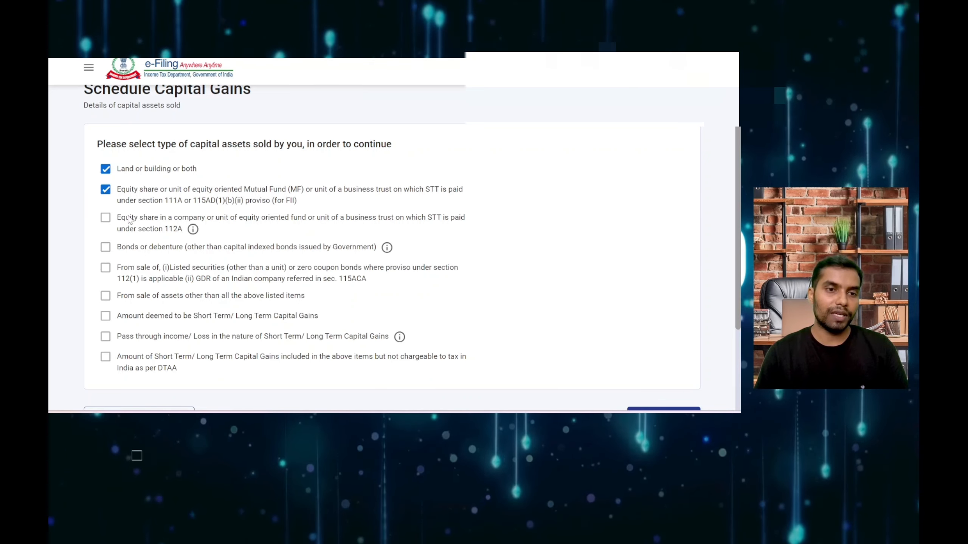
left_click(106, 219)
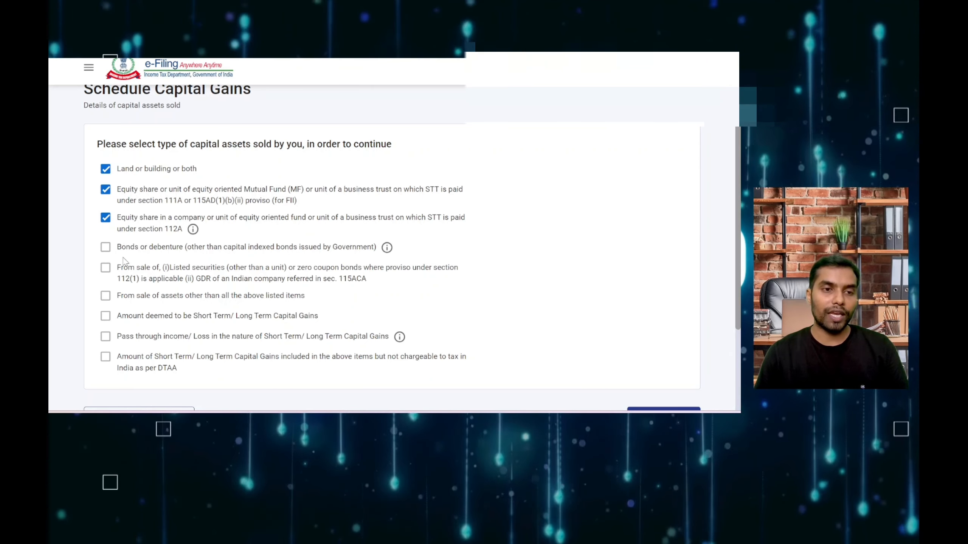
scroll(201, 296, "down", 2)
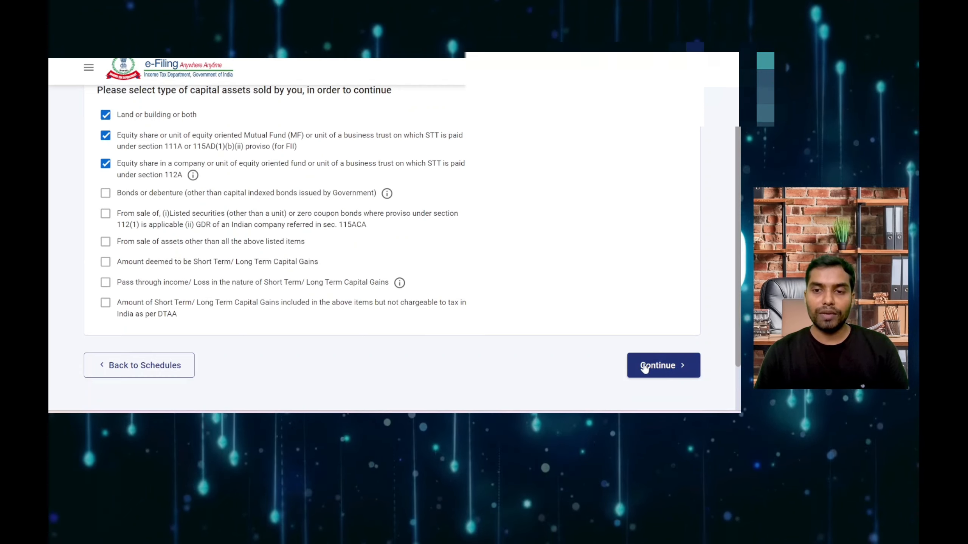
left_click(657, 370)
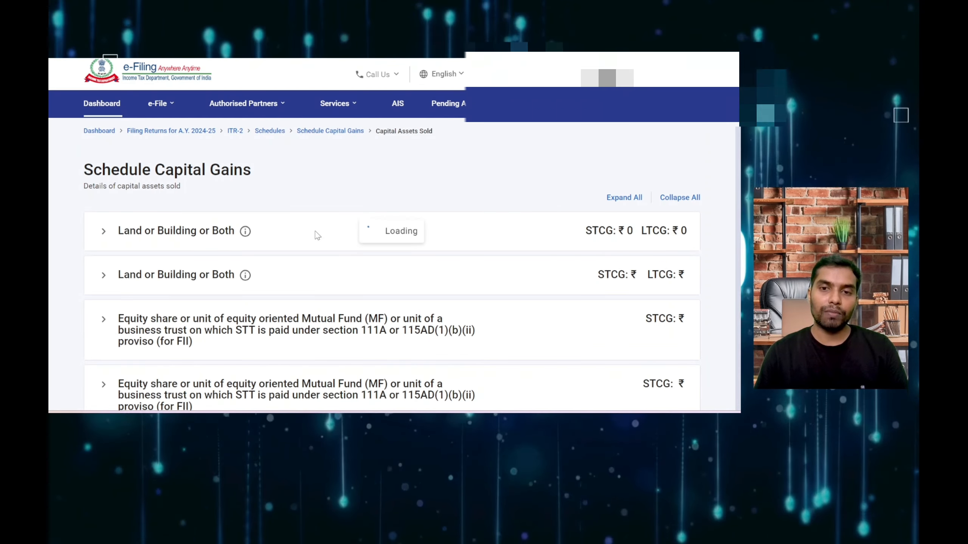
Step: Expand Land or Building or Both in Schedule Capital Gains and start adding an asset's details
left_click(313, 288)
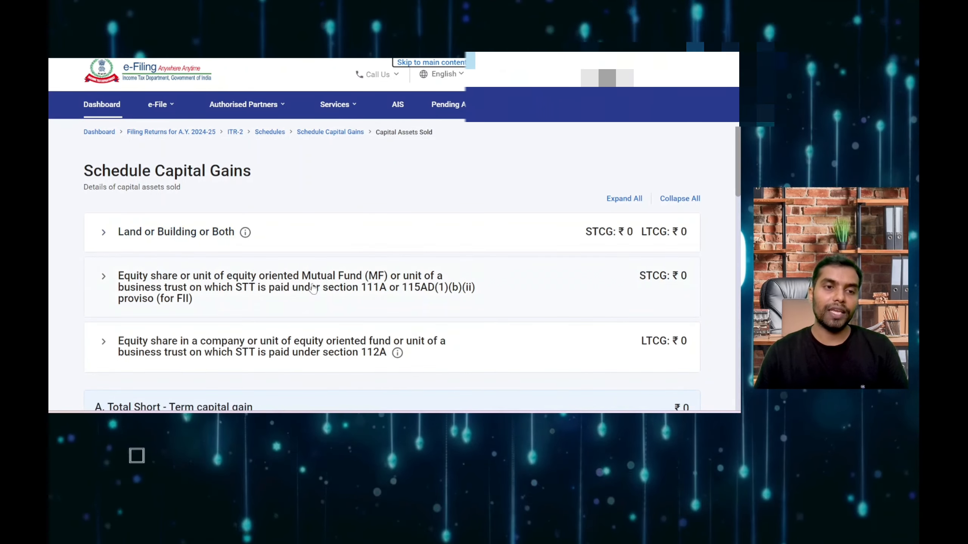
left_click(163, 242)
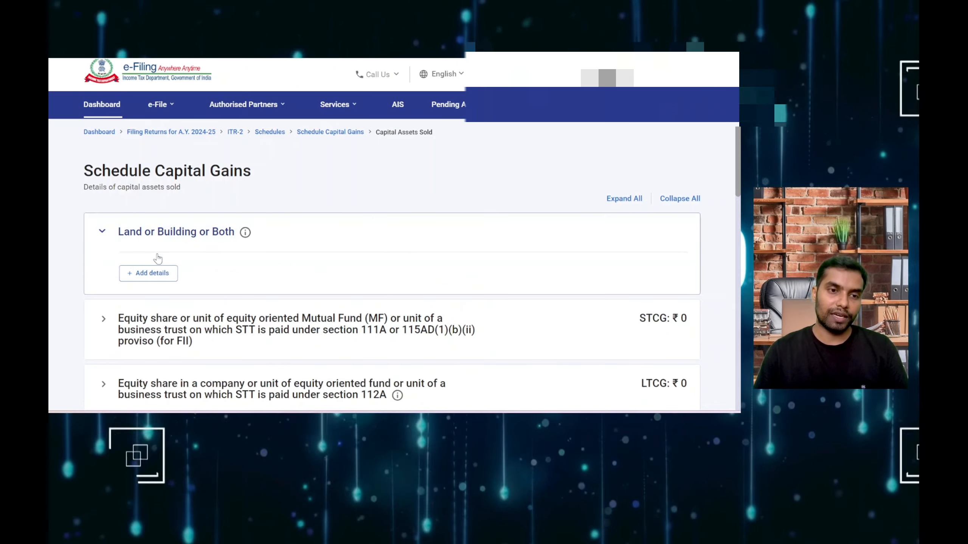
left_click(150, 274)
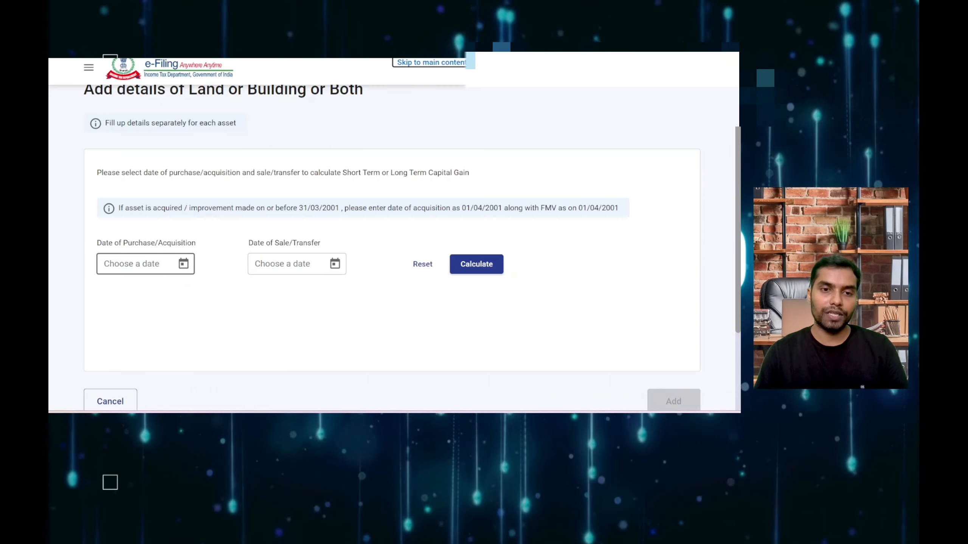
Step: Set the asset's Date of Purchase/Acquisition to 03/03/2010
left_click(183, 264)
left_click(144, 86)
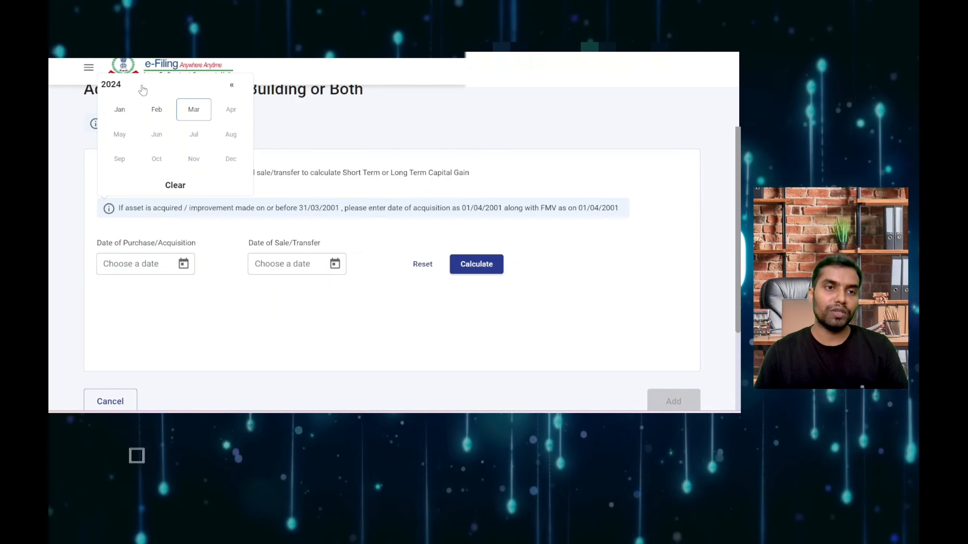
left_click(112, 86)
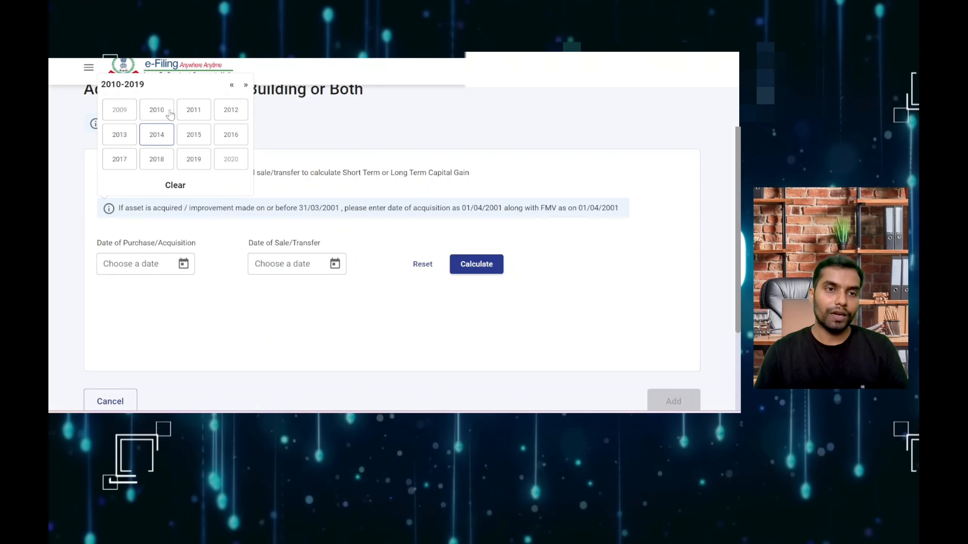
left_click(170, 114)
left_click(193, 111)
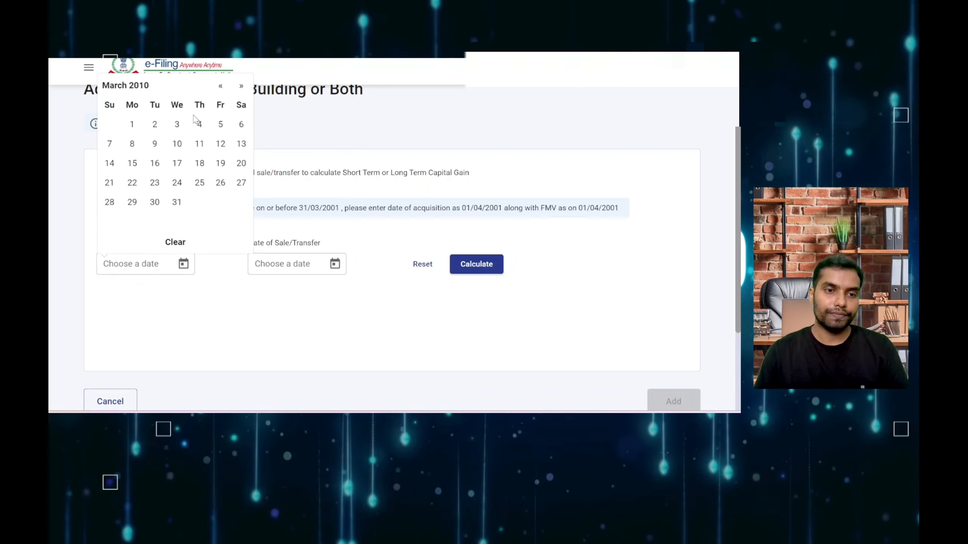
left_click(178, 124)
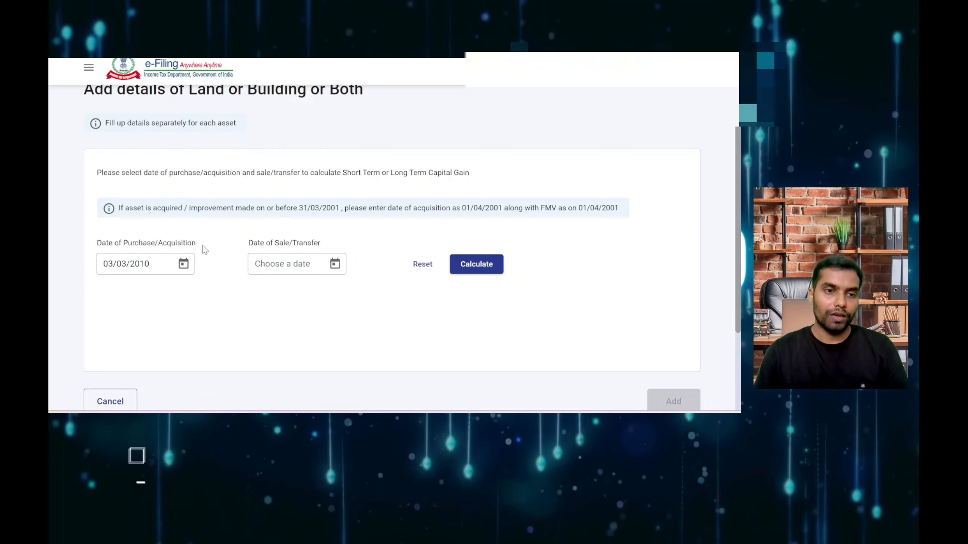
Step: Set the Date of Sale/Transfer to 02/02/2024, calculate the holding period and check the capital gains classification
left_click(267, 264)
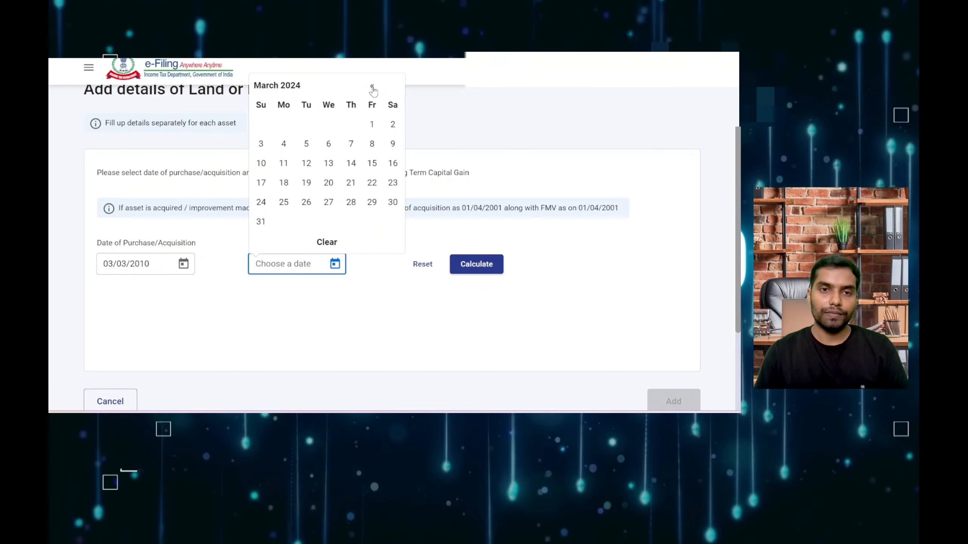
left_click(373, 89)
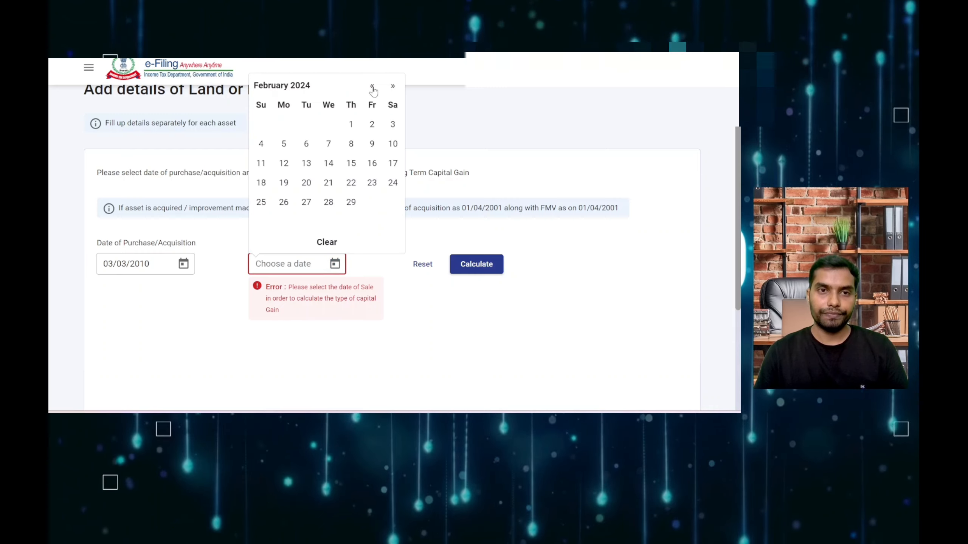
left_click(373, 125)
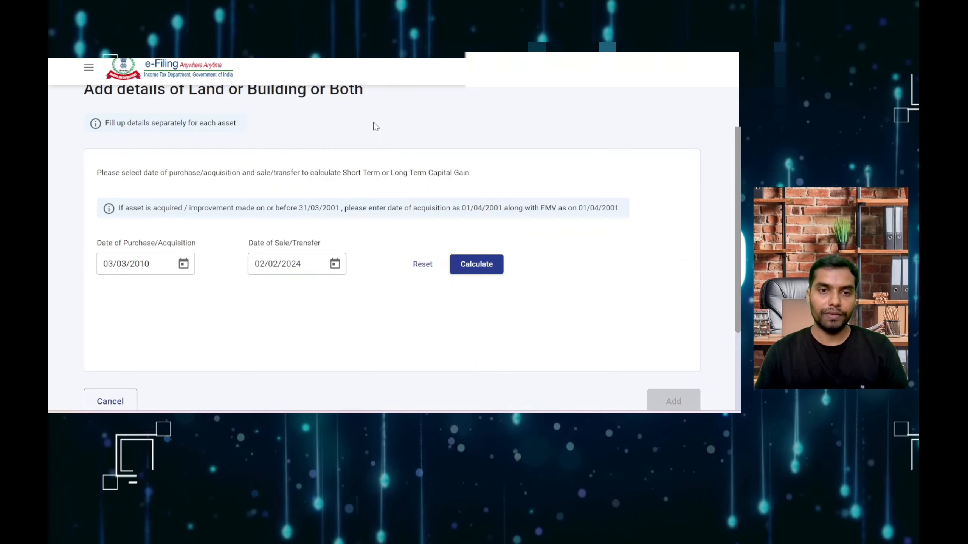
left_click(468, 269)
scroll(320, 287, "down", 2)
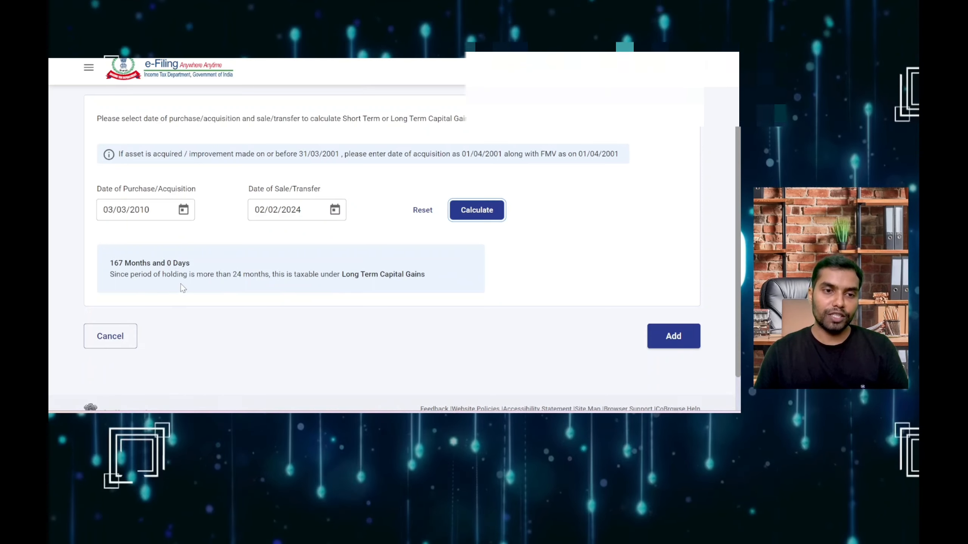
left_click_drag(233, 274, 254, 275)
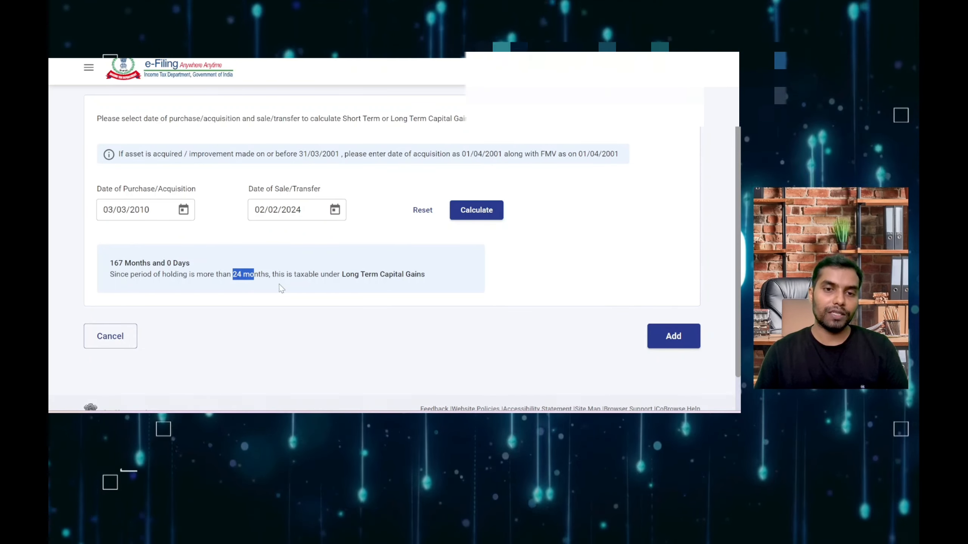
Step: Add the dated land or building asset and enter 25,00,000 as its full value of consideration received/receivable
left_click(674, 336)
scroll(377, 298, "down", 3)
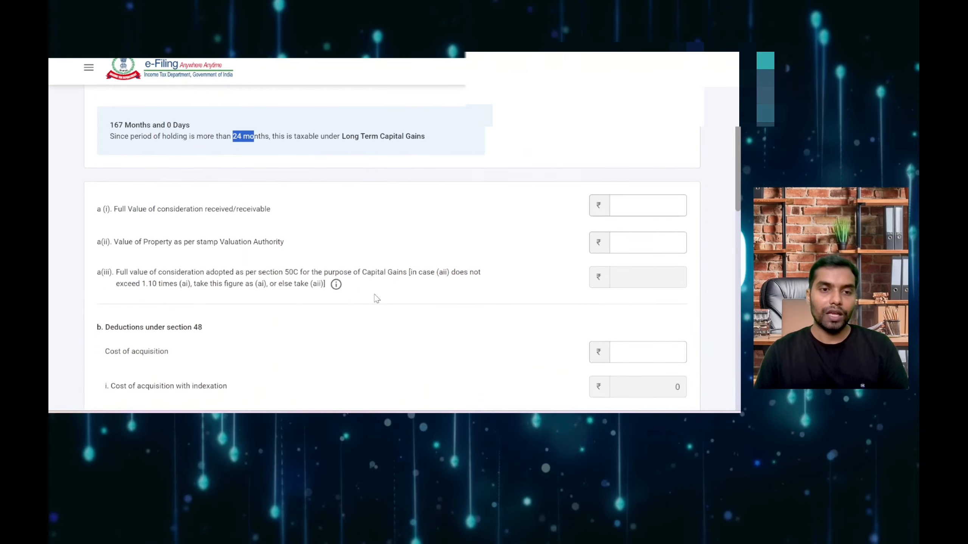
left_click(647, 182)
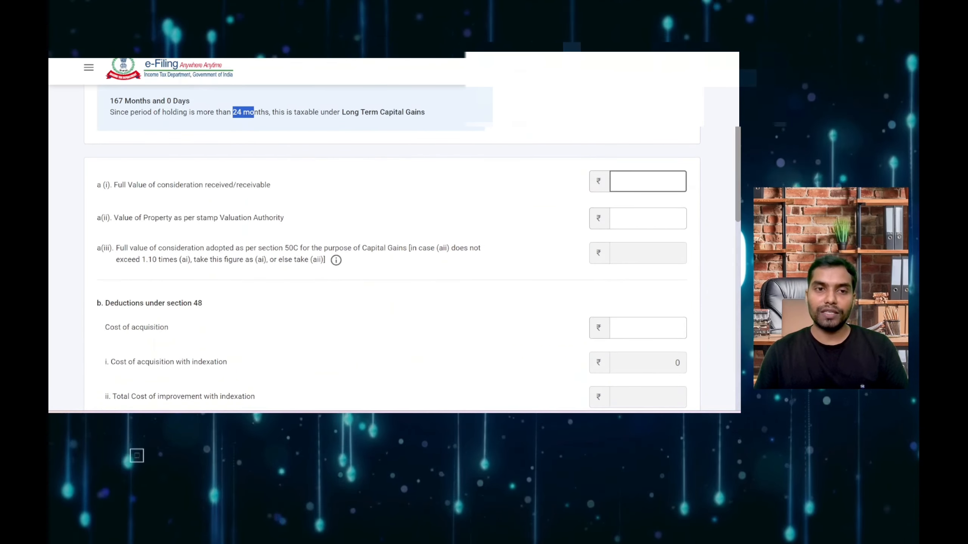
left_click(647, 181)
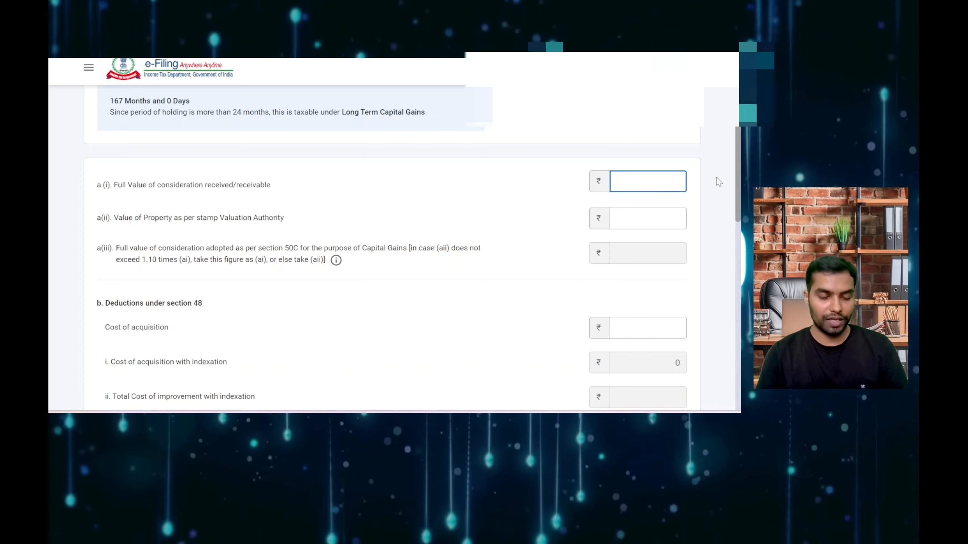
type("20")
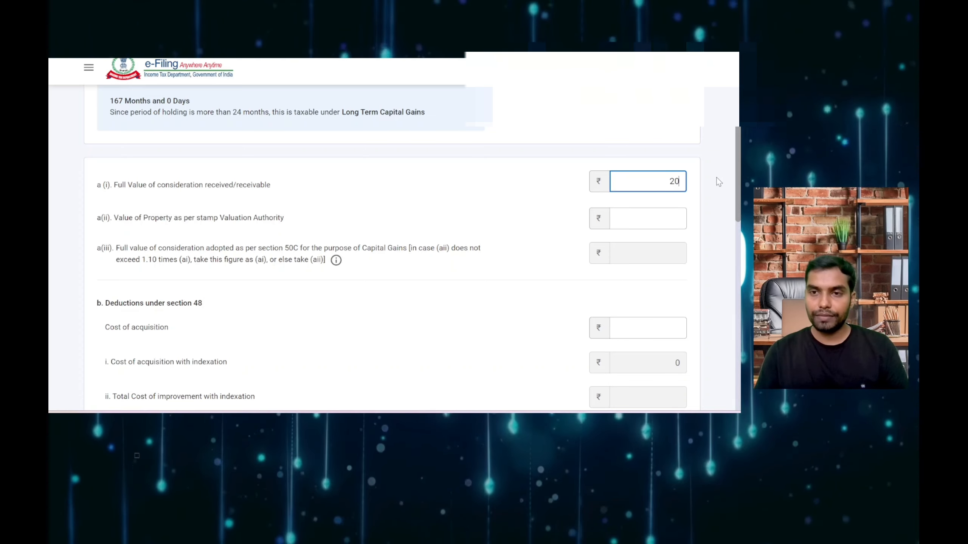
key("BackSpace")
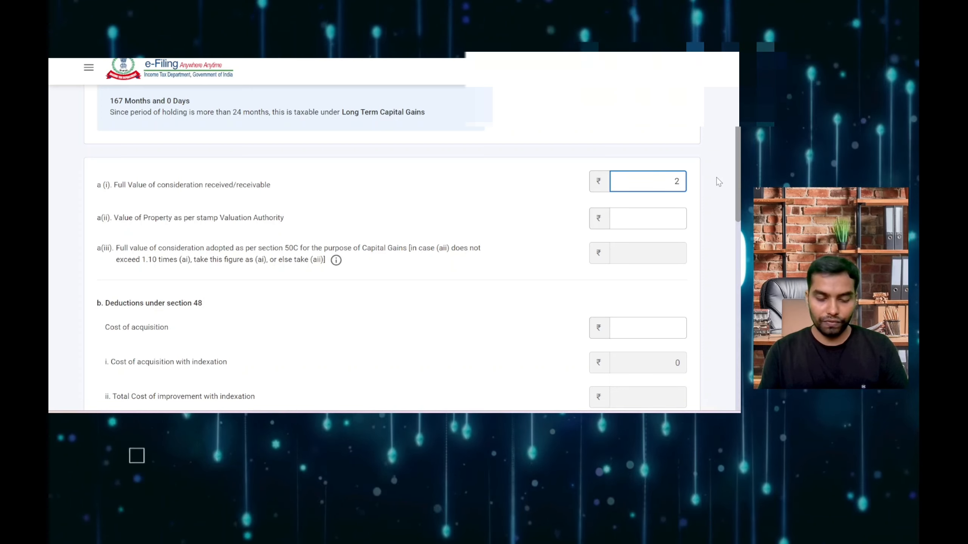
type("500000")
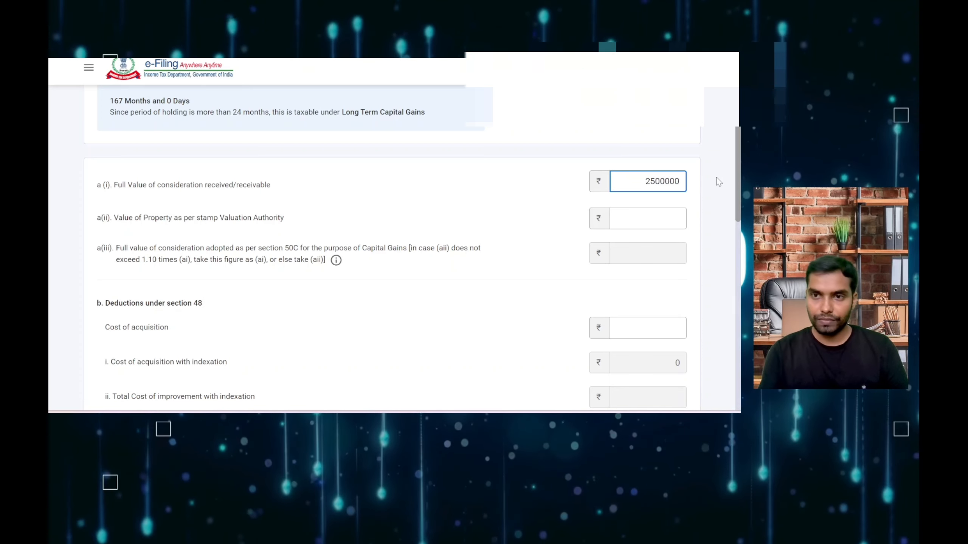
key("Tab")
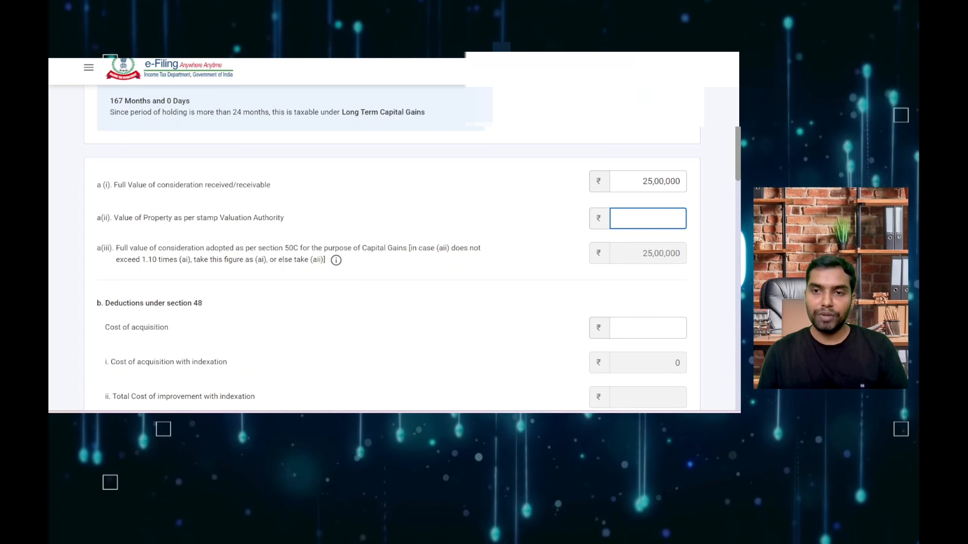
Step: Enter 30,00,000 as the value of the property as per the stamp valuation authority
type("300000")
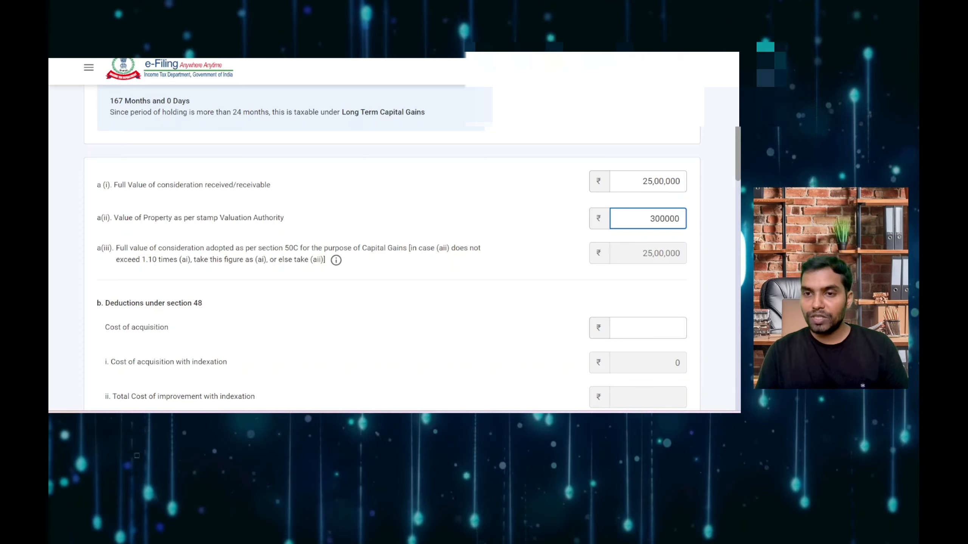
type(",00,000")
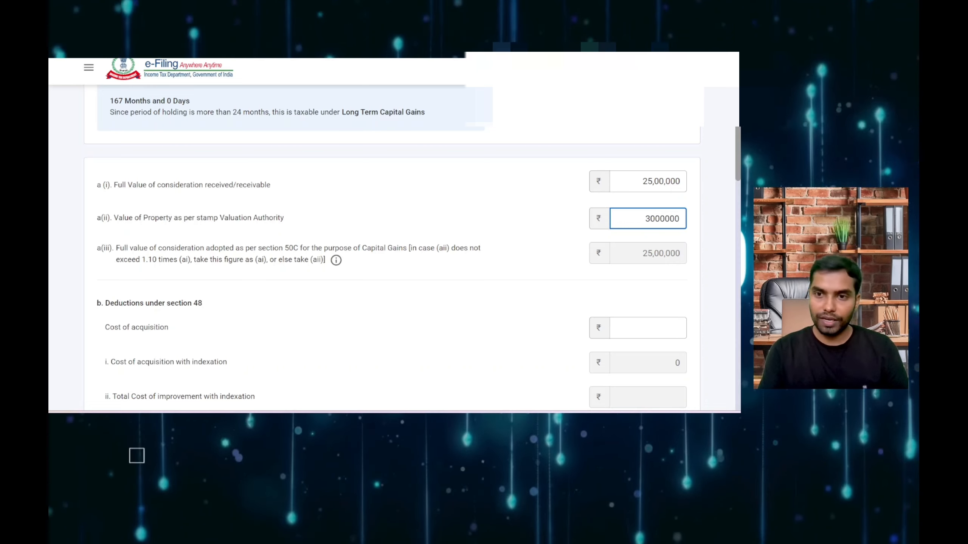
key("Tab")
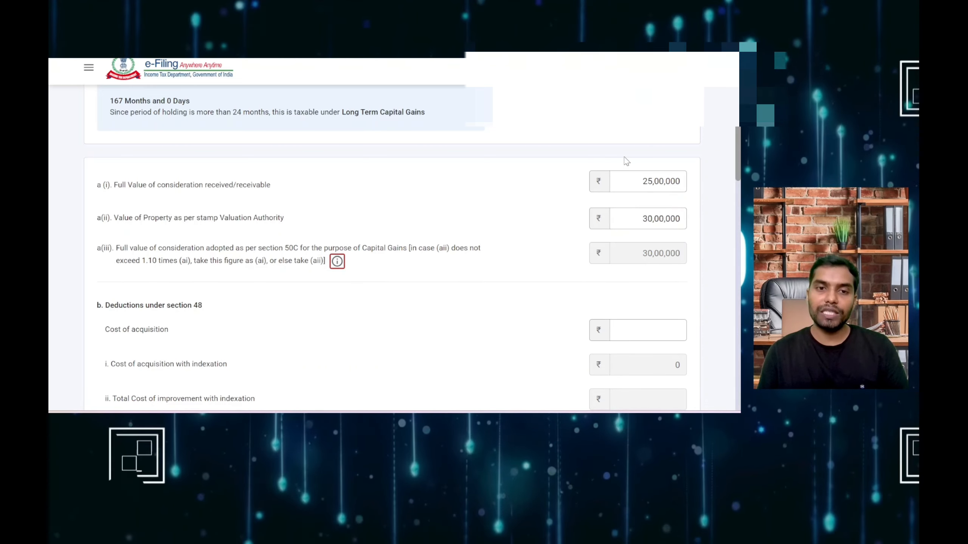
Step: Enter 15,00,000 as the asset's cost of acquisition in the deductions under section 48
scroll(597, 288, "down", 3)
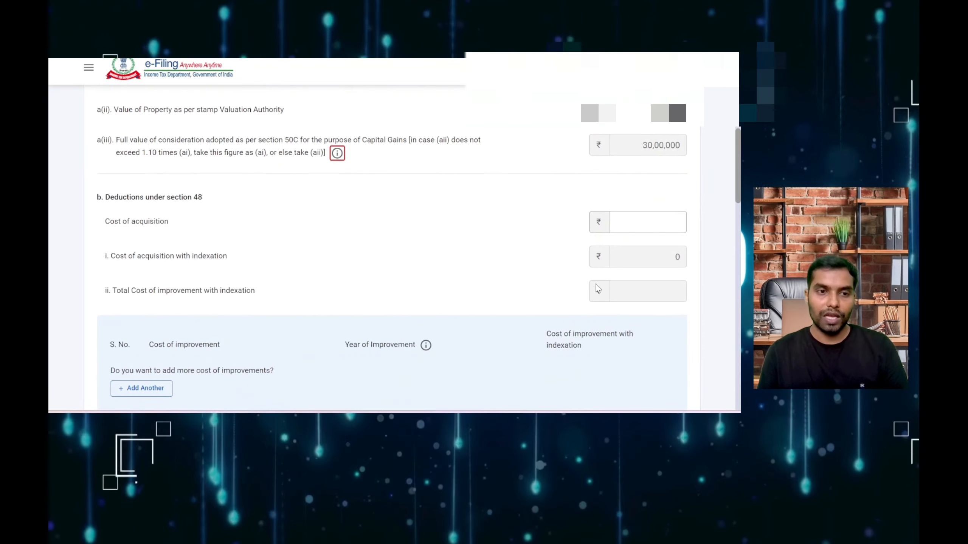
left_click(624, 223)
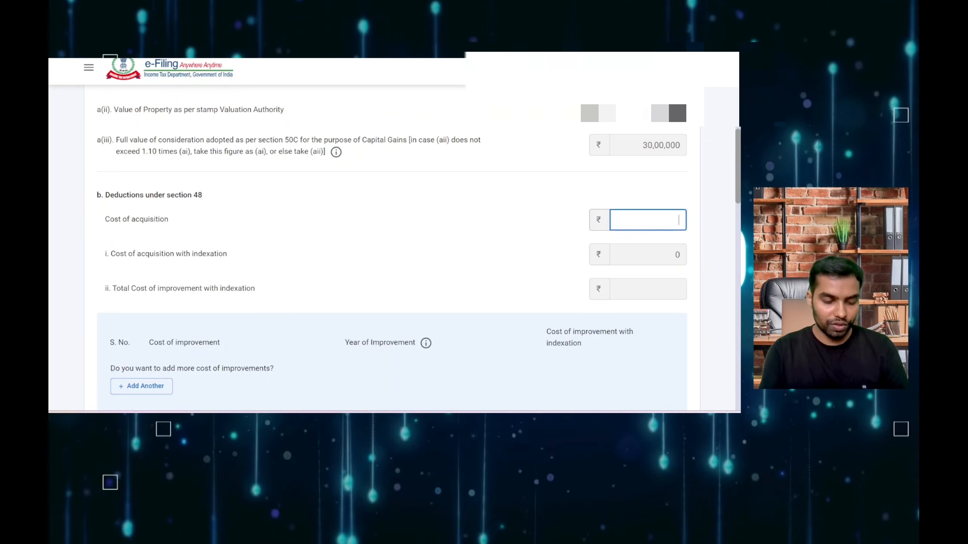
type("1500000")
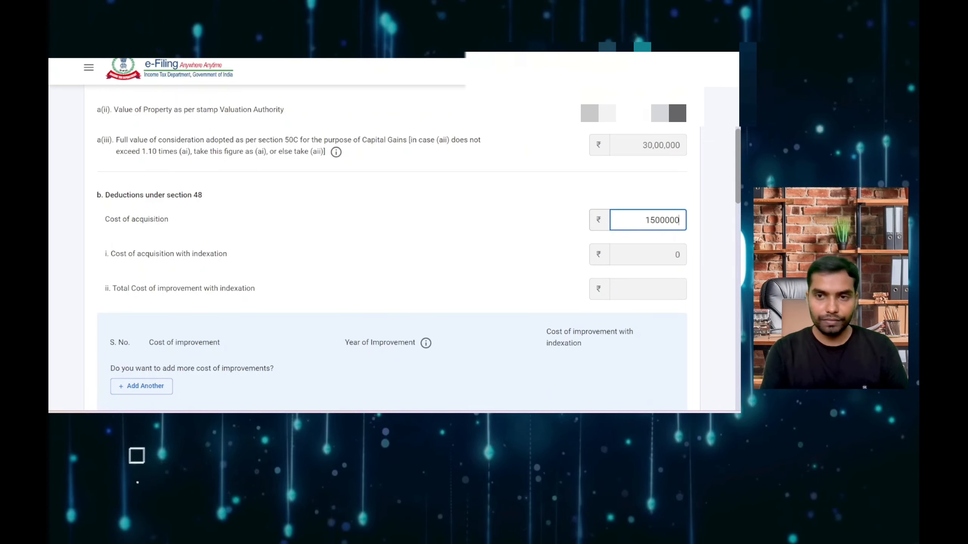
key("Tab")
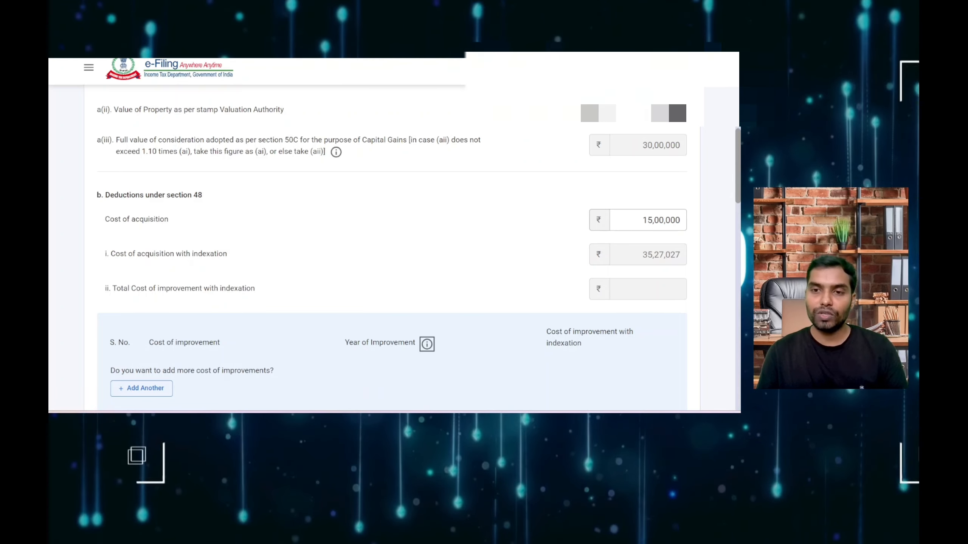
Step: Check the balance after deductions and change the full value of consideration received/receivable to 45,00,000
scroll(643, 276, "down", 6)
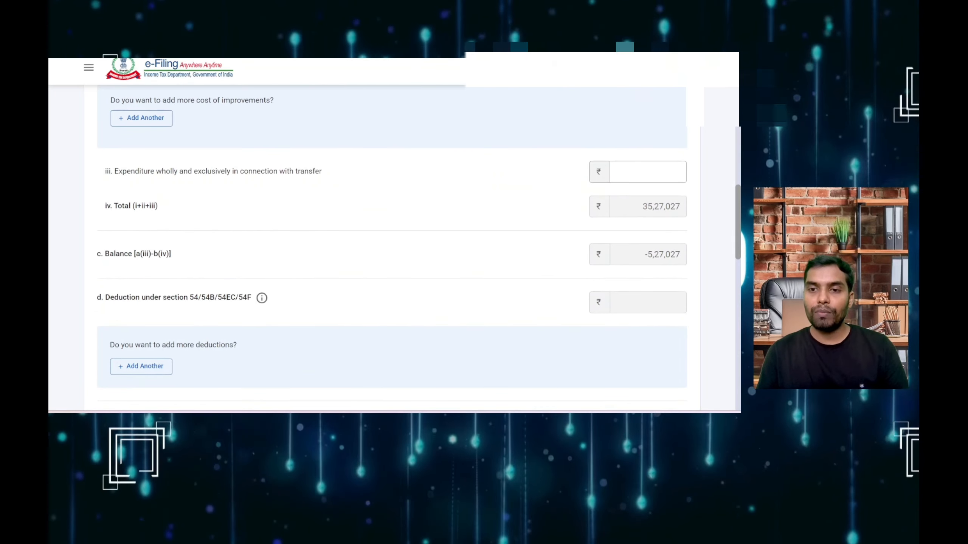
scroll(642, 276, "up", 3)
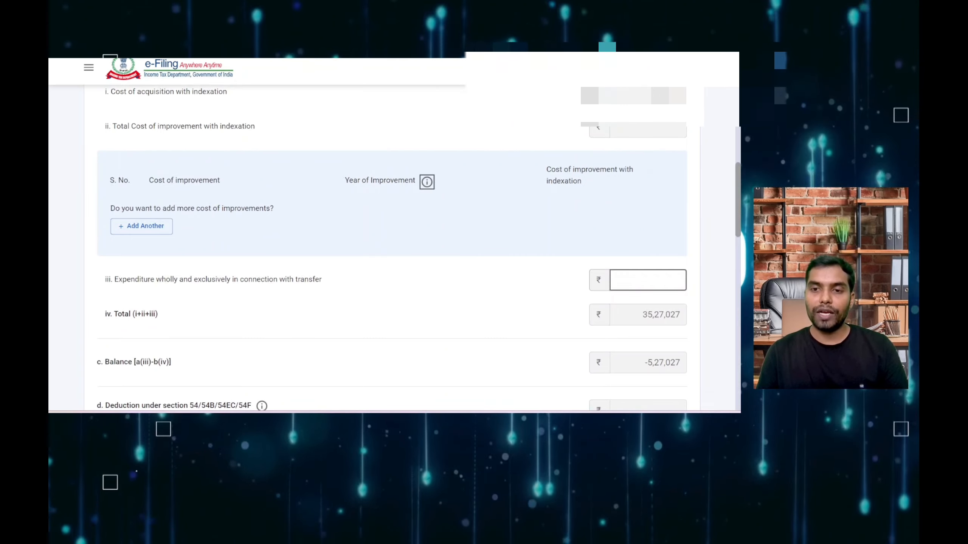
scroll(643, 275, "down", 3)
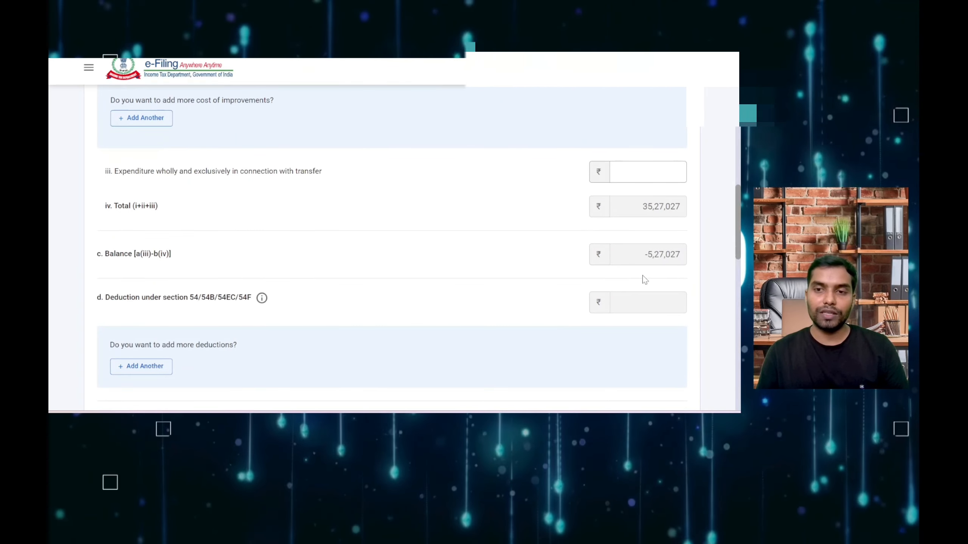
scroll(643, 276, "up", 7)
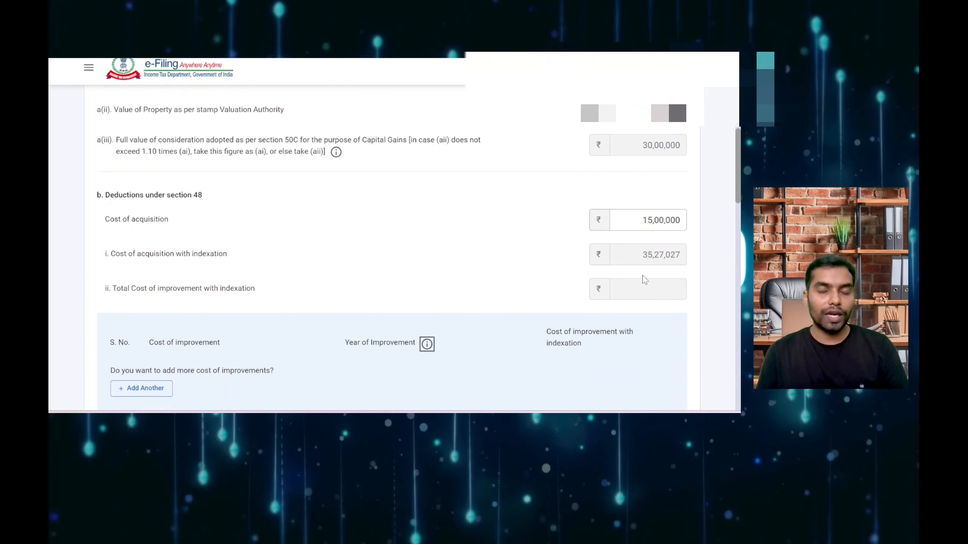
scroll(643, 275, "up", 2)
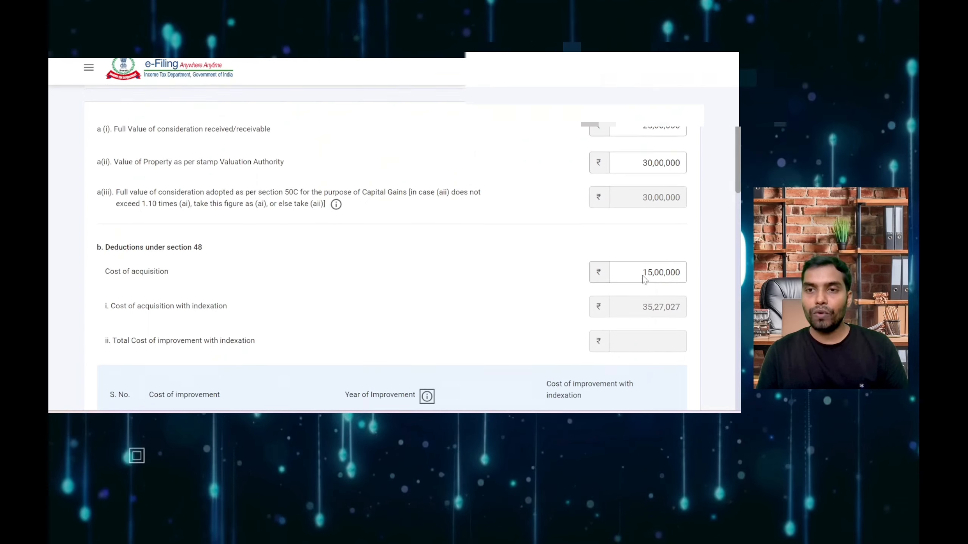
scroll(650, 201, "up", 2)
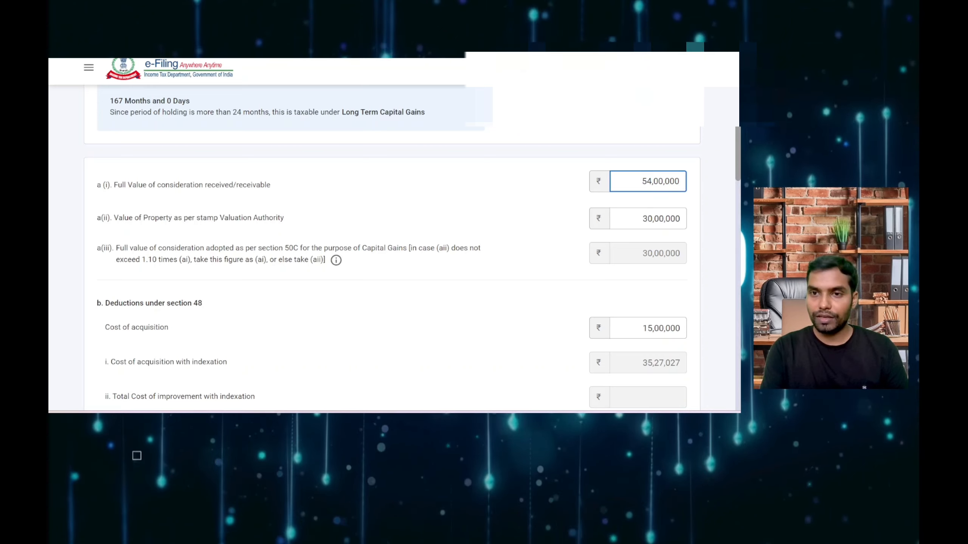
type("45")
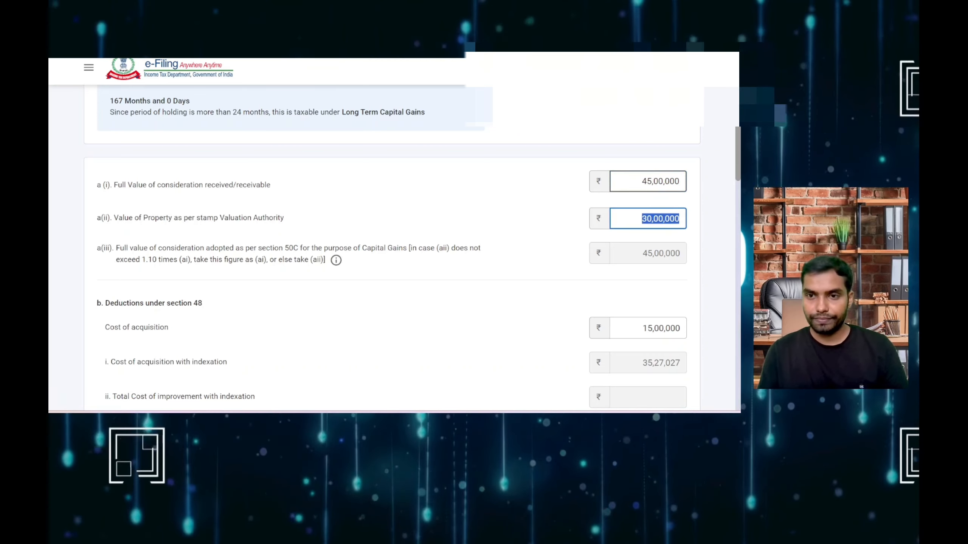
Step: Add a cost of improvement of 2,00,000 with 2016-17 as its year of improvement
scroll(519, 255, "down", 8)
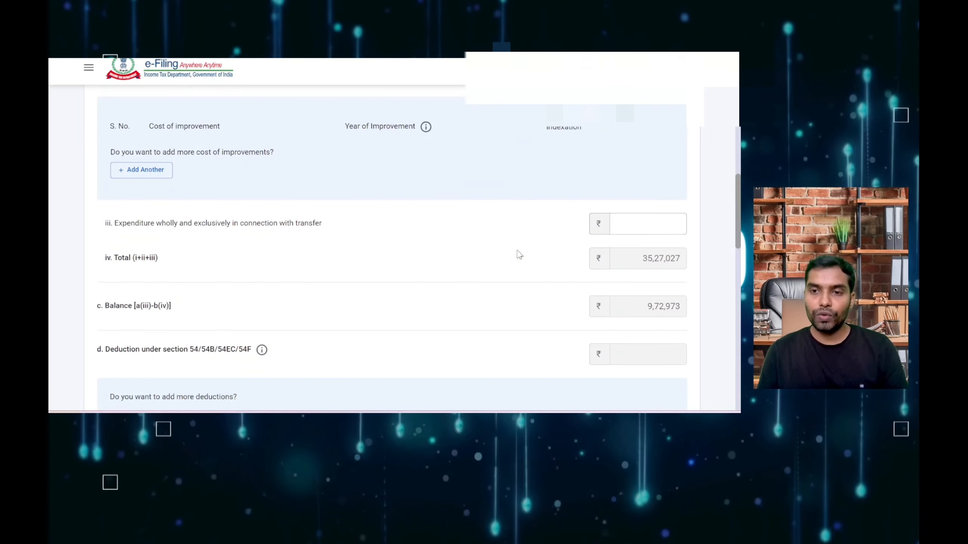
scroll(576, 305, "down", 4)
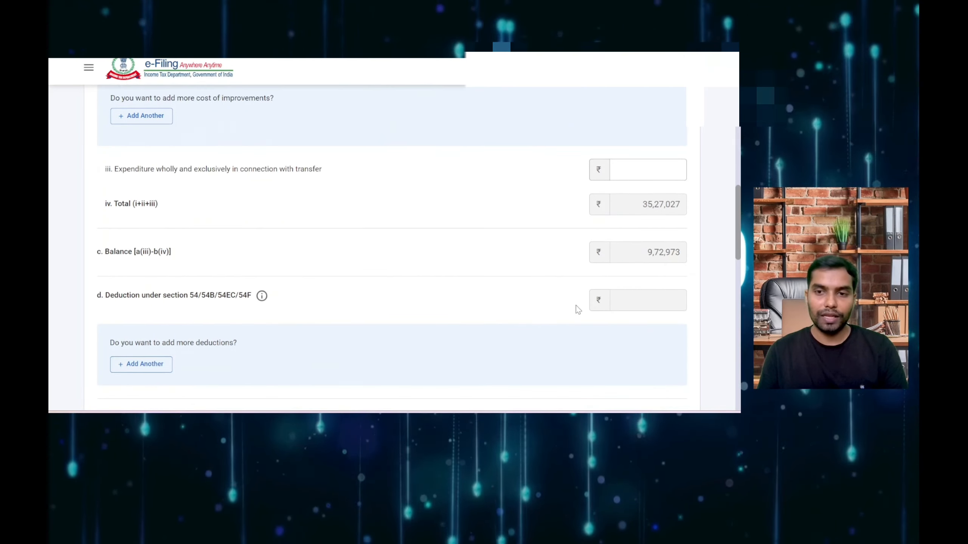
scroll(576, 306, "up", 4)
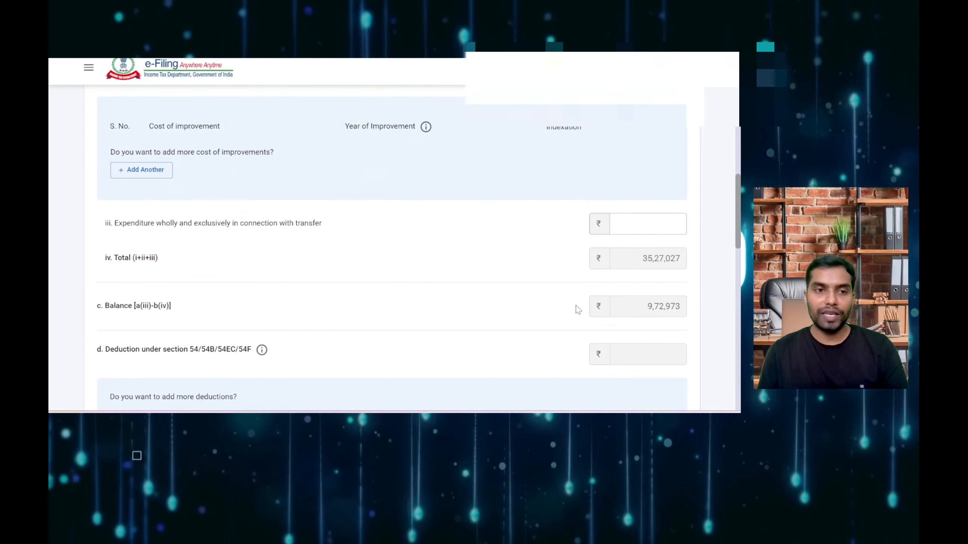
scroll(576, 305, "up", 1)
scroll(576, 309, "up", 1)
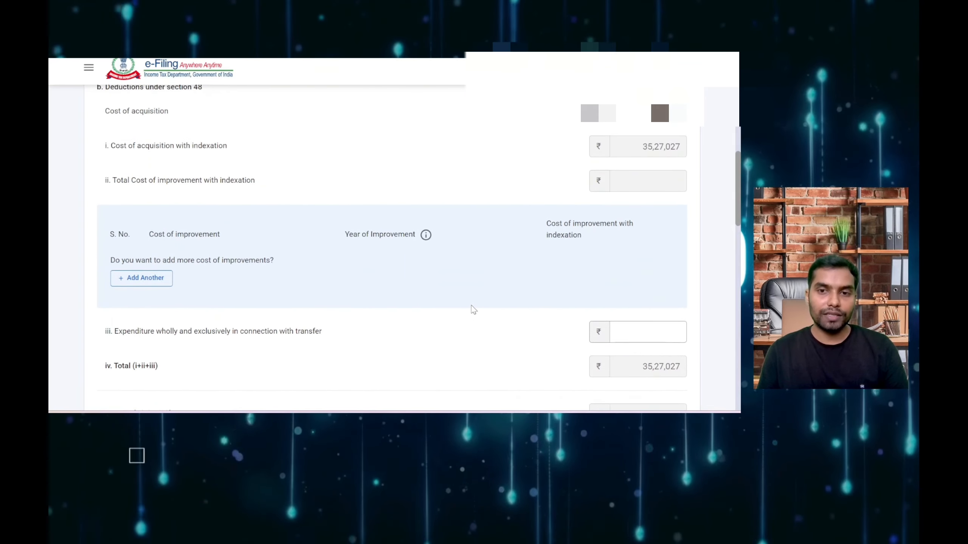
scroll(297, 286, "up", 1)
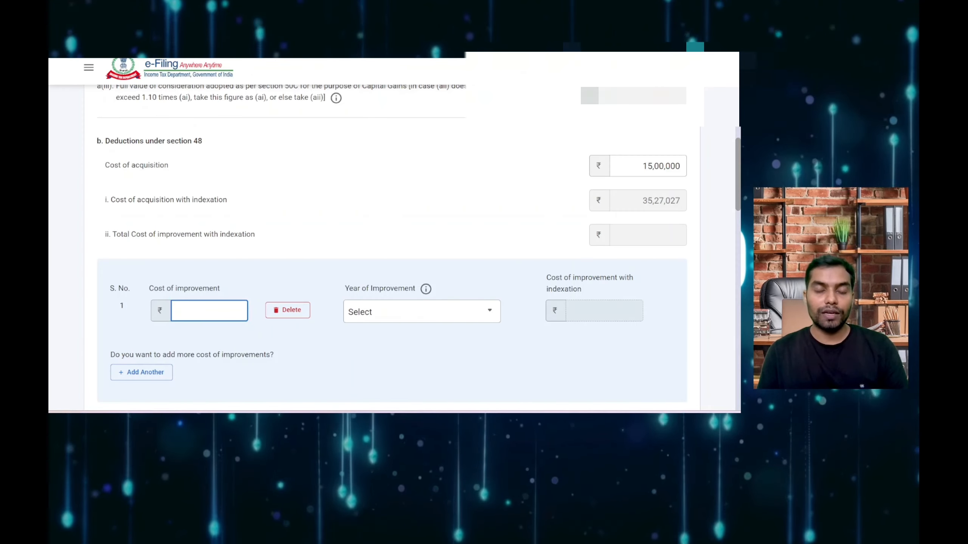
scroll(206, 322, "up", 1)
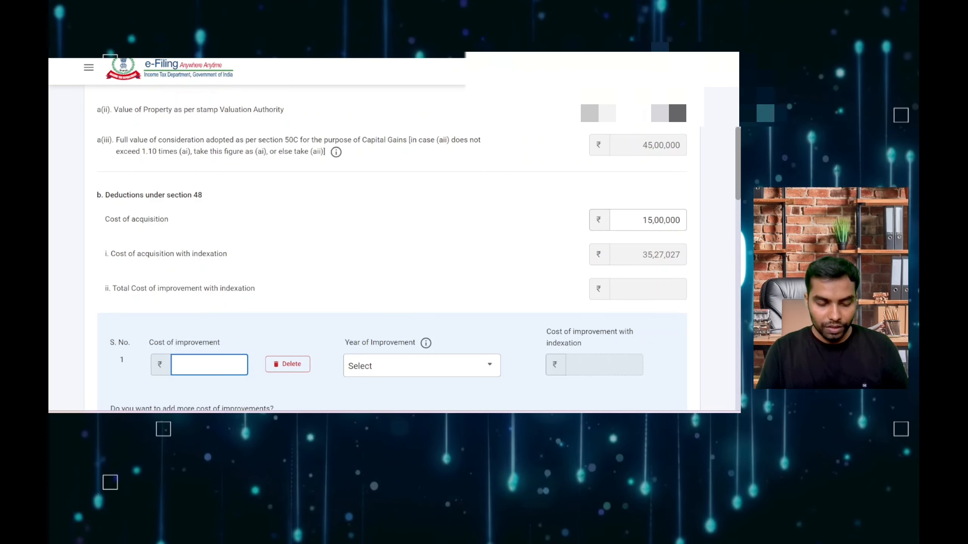
type("200000")
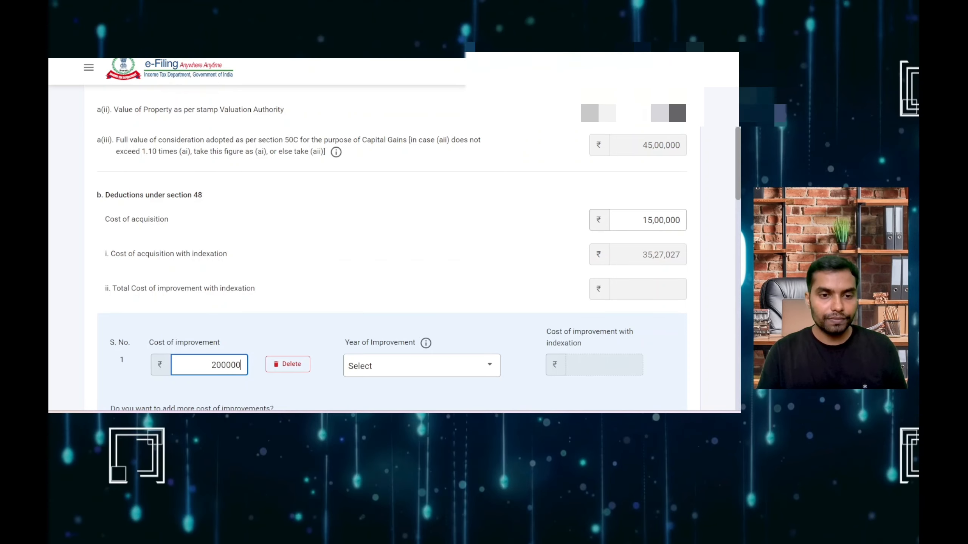
key("Tab")
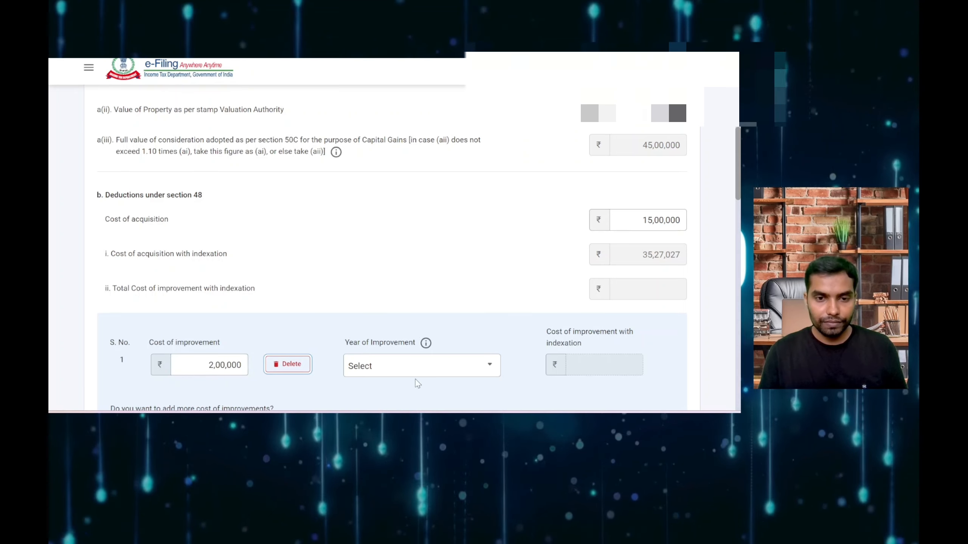
left_click(415, 367)
scroll(396, 305, "down", 3)
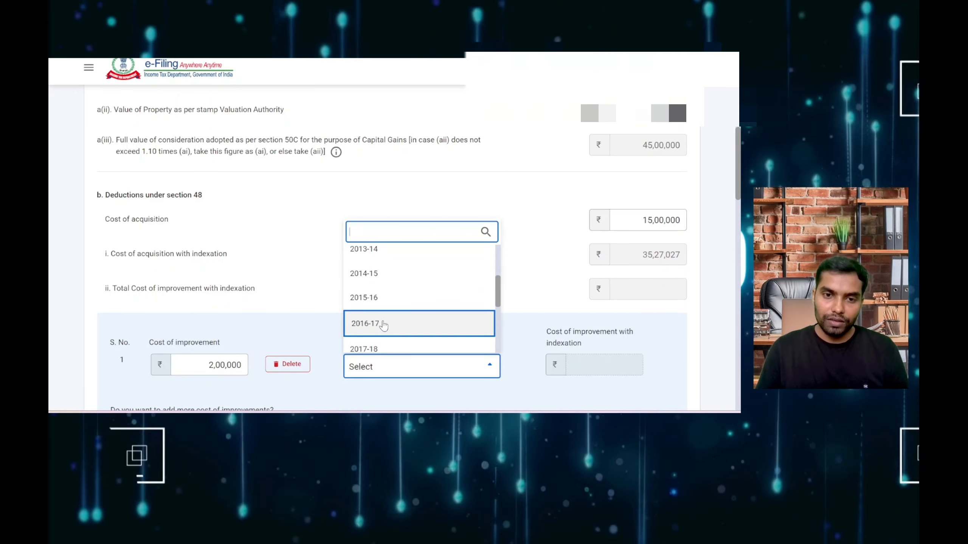
left_click(392, 323)
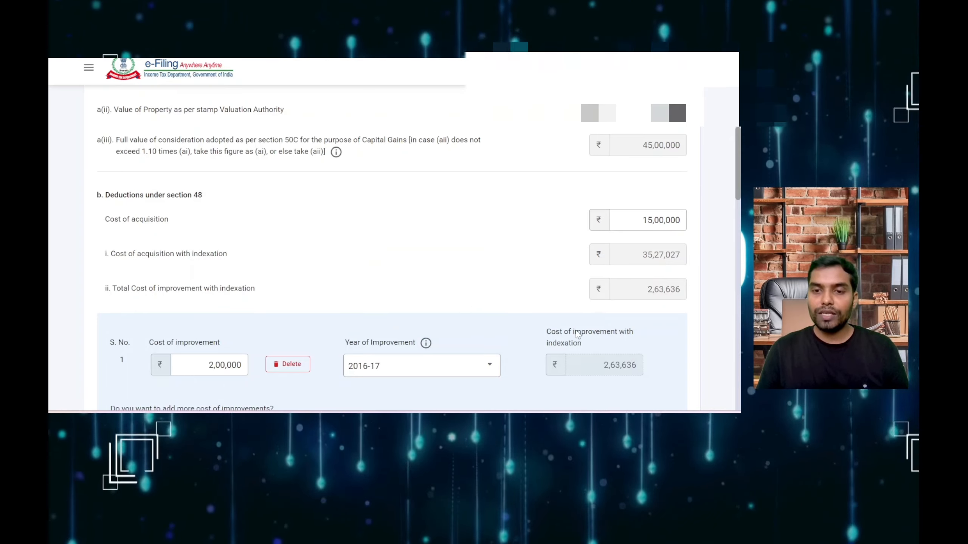
Step: Review the indexed improvement cost, total deductions, balance, long-term capital gains and the required buyer details for the property
scroll(576, 347, "down", 3)
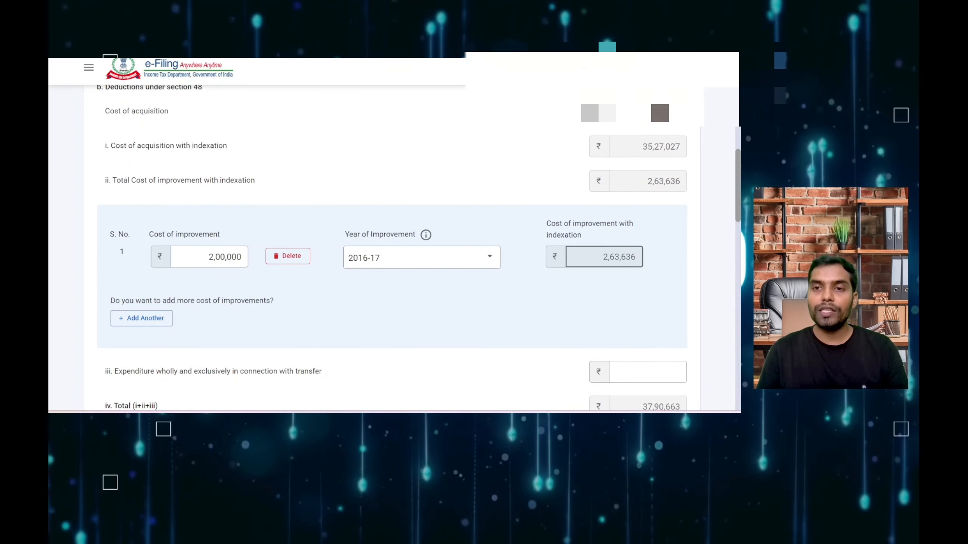
scroll(655, 314, "down", 3)
scroll(654, 315, "down", 2)
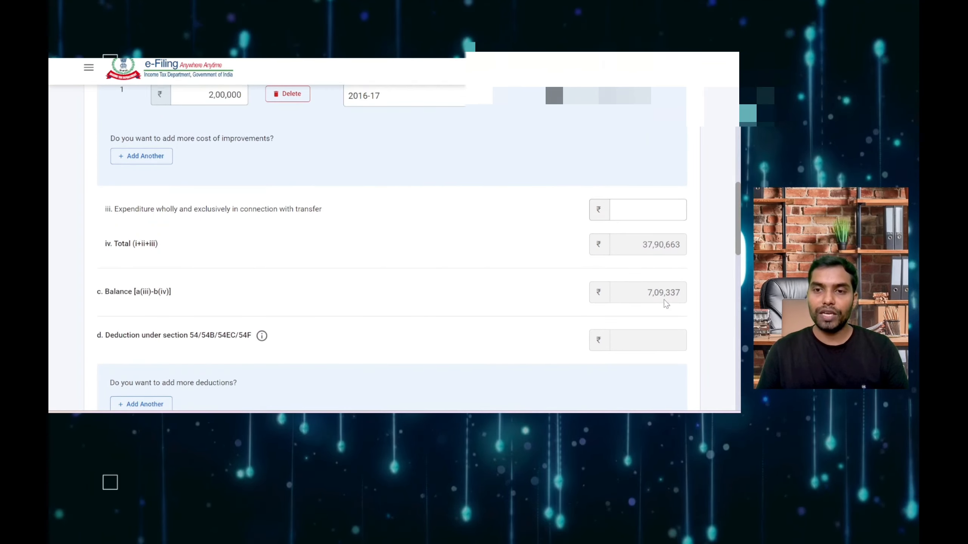
scroll(655, 275, "up", 5)
scroll(655, 275, "up", 5)
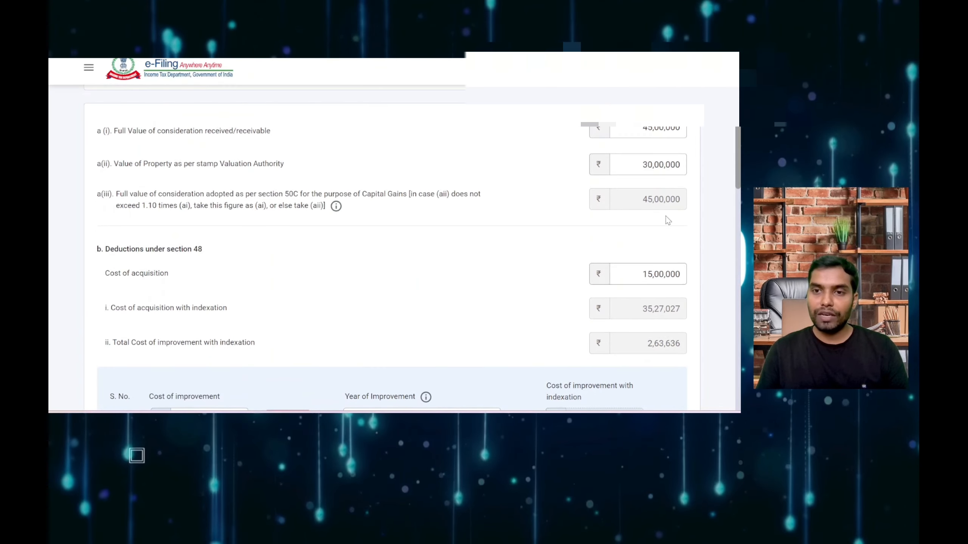
scroll(665, 216, "down", 5)
scroll(639, 284, "down", 2)
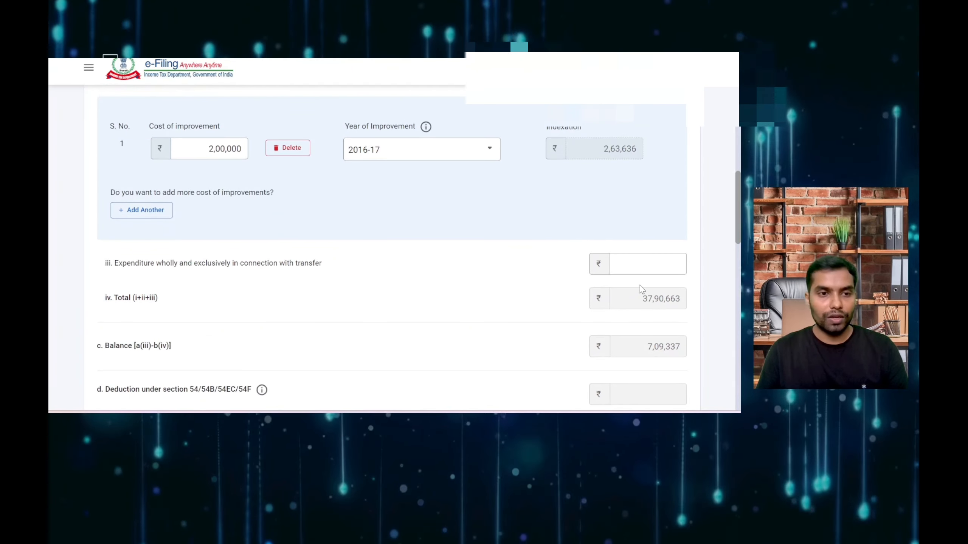
scroll(639, 288, "down", 3)
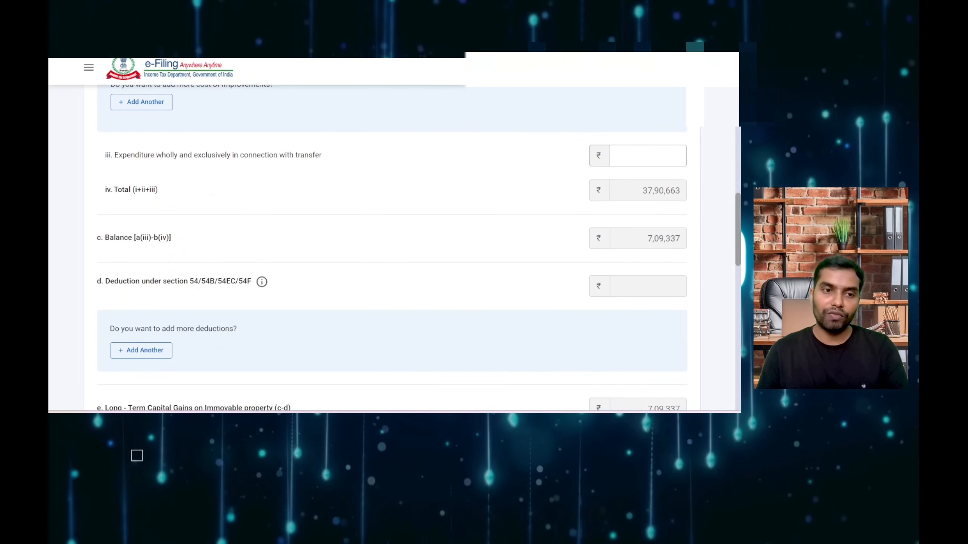
scroll(528, 282, "down", 3)
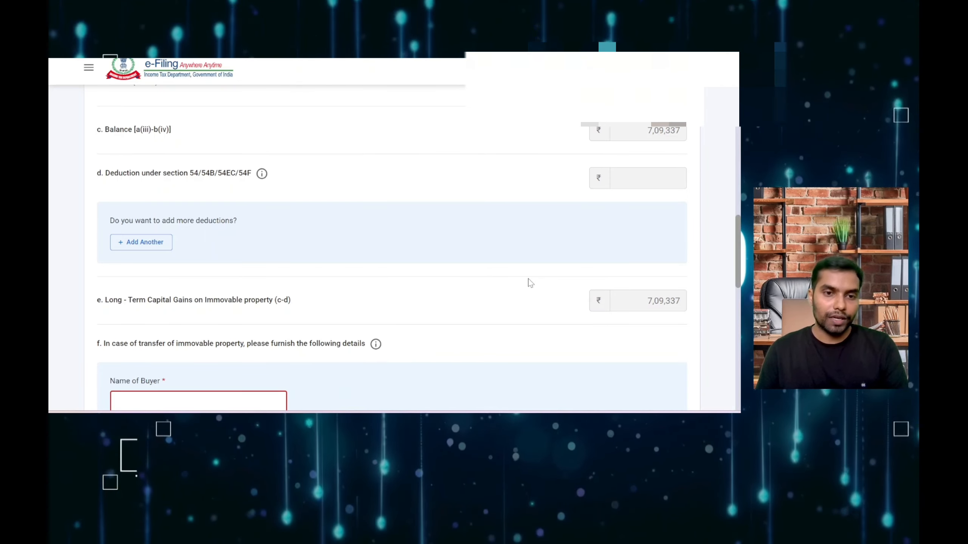
scroll(530, 283, "down", 3)
scroll(530, 283, "down", 1)
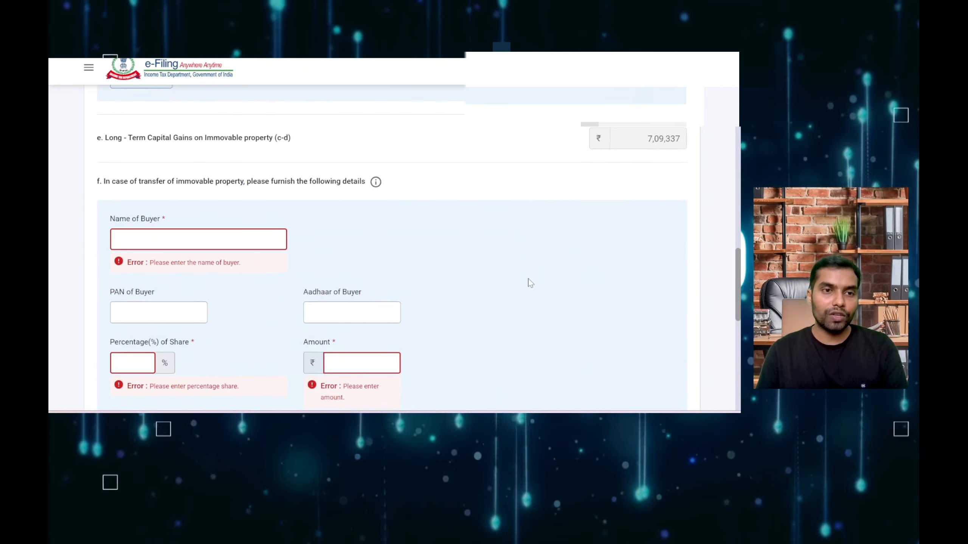
Step: Add a deduction entry under section 54/54B/54EC/54F and check which sections are available for it
scroll(530, 282, "up", 3)
scroll(274, 250, "up", 1)
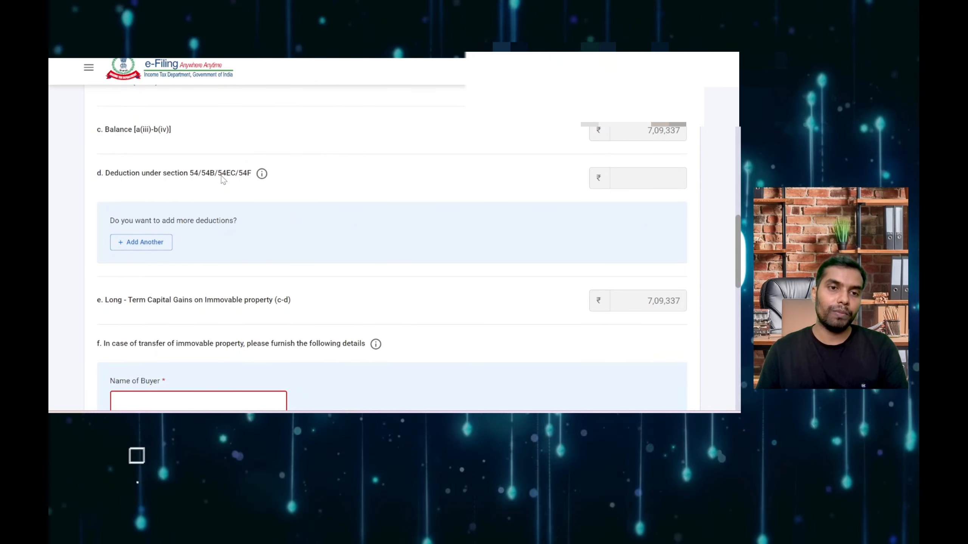
left_click(155, 244)
left_click(178, 254)
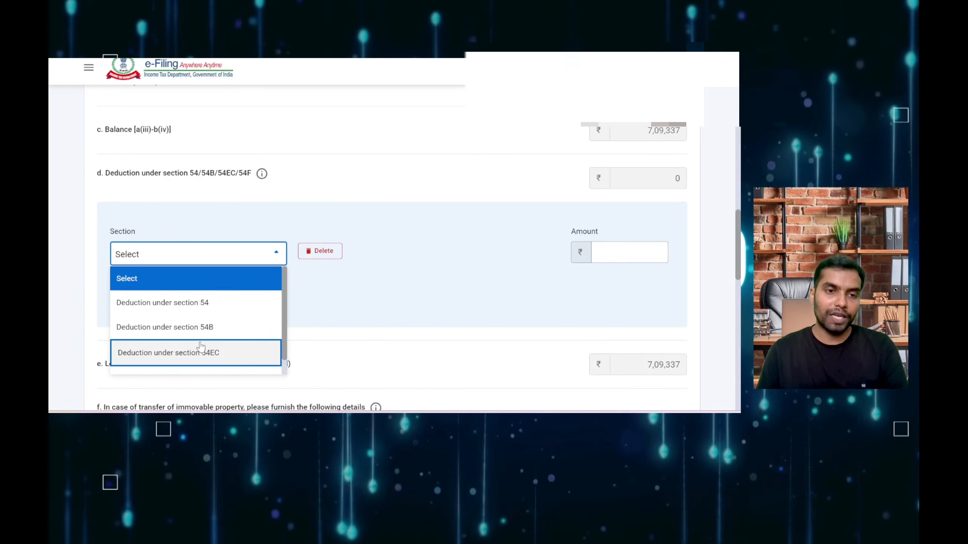
scroll(318, 229, "up", 2)
left_click(365, 259)
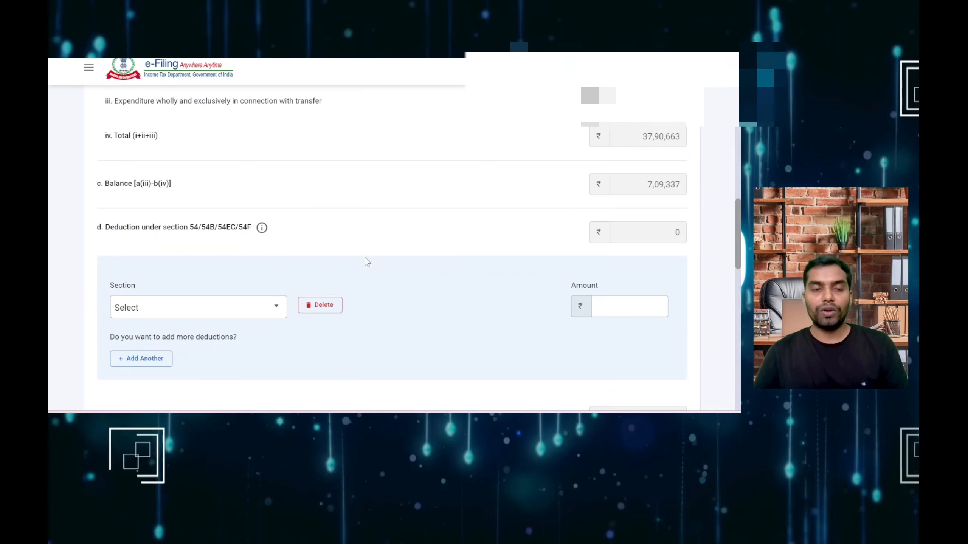